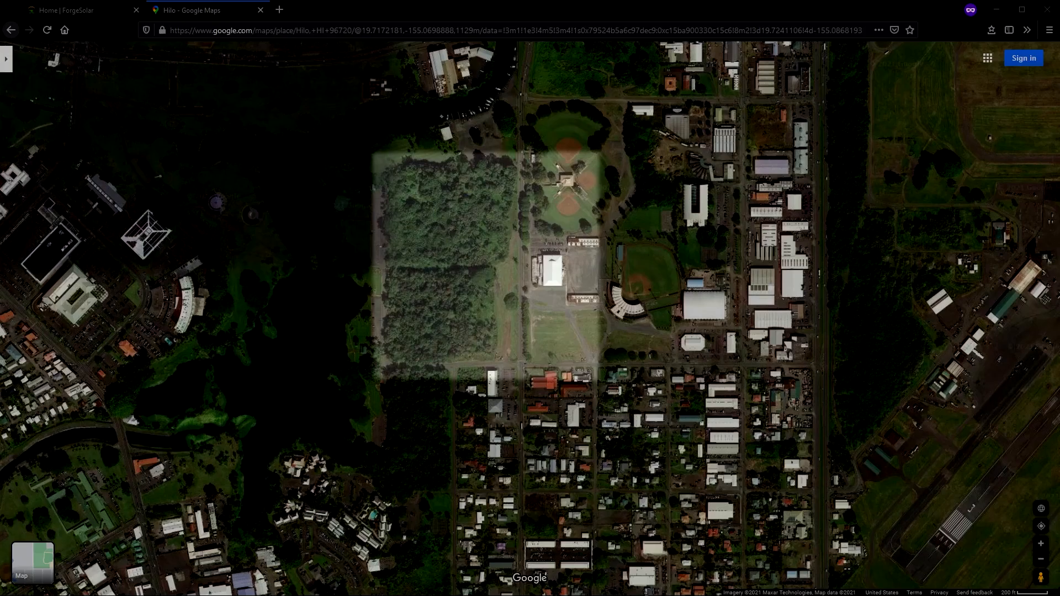
Examine the satellite map of Hilo, from the wooded plot by the lagoon to the airport's runways and the buildings south of them.
scroll(127, 177, down, 2)
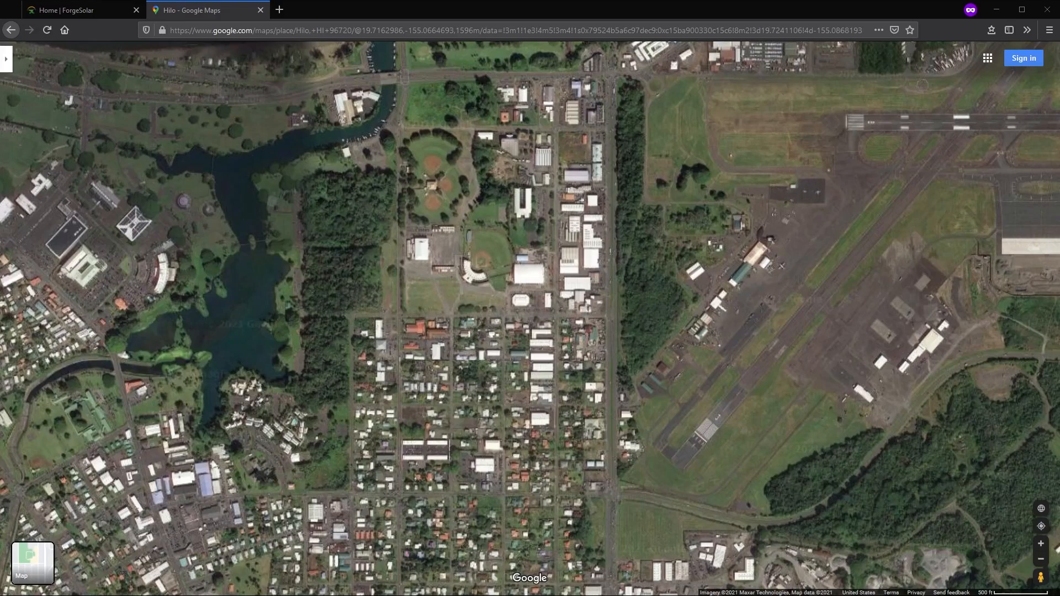
drag(828, 220, 303, 271)
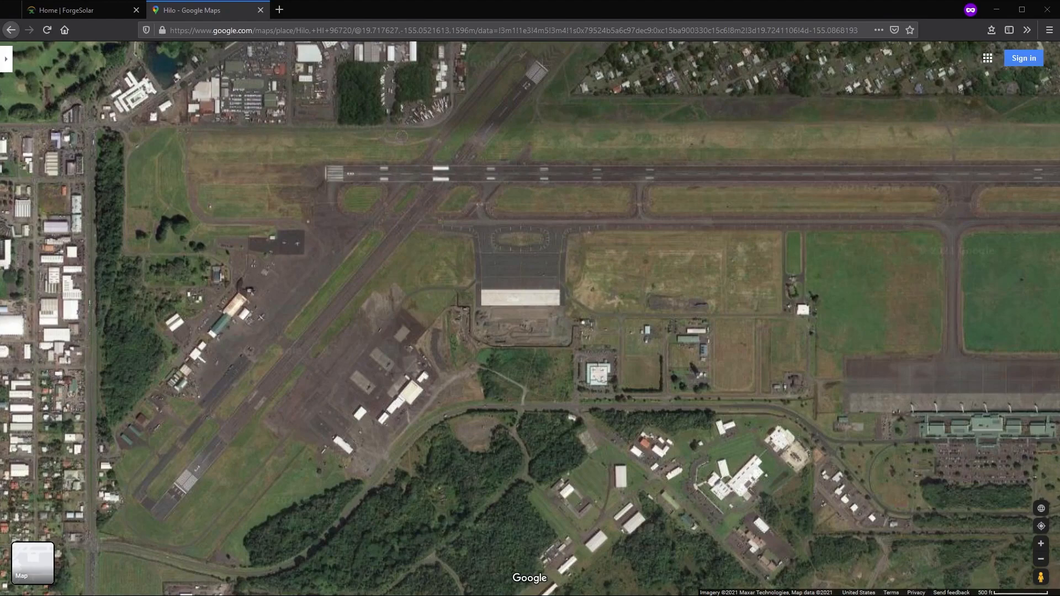
drag(611, 268, 400, 336)
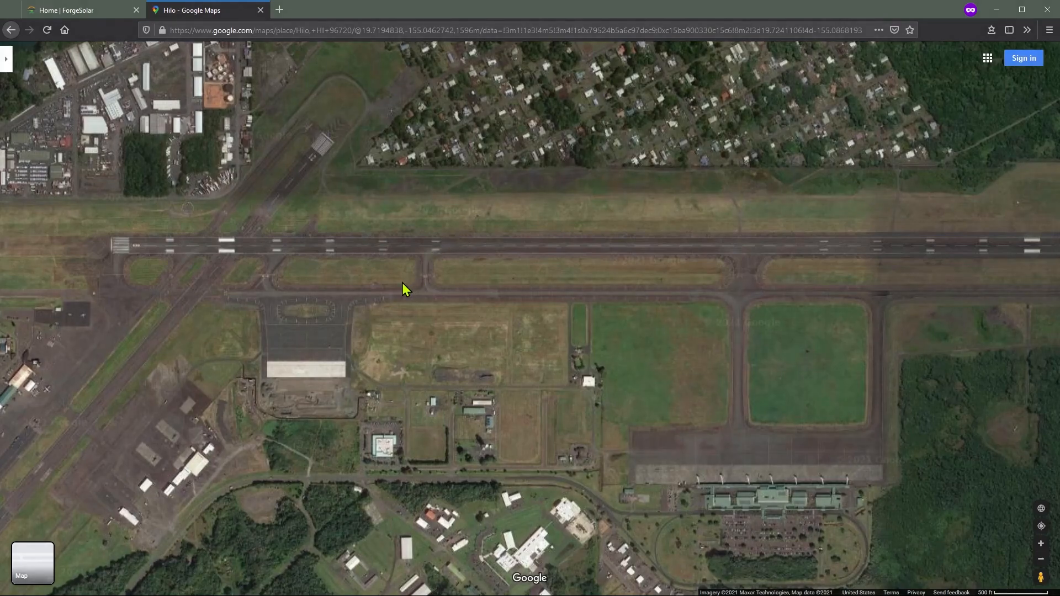
drag(402, 286, 722, 237)
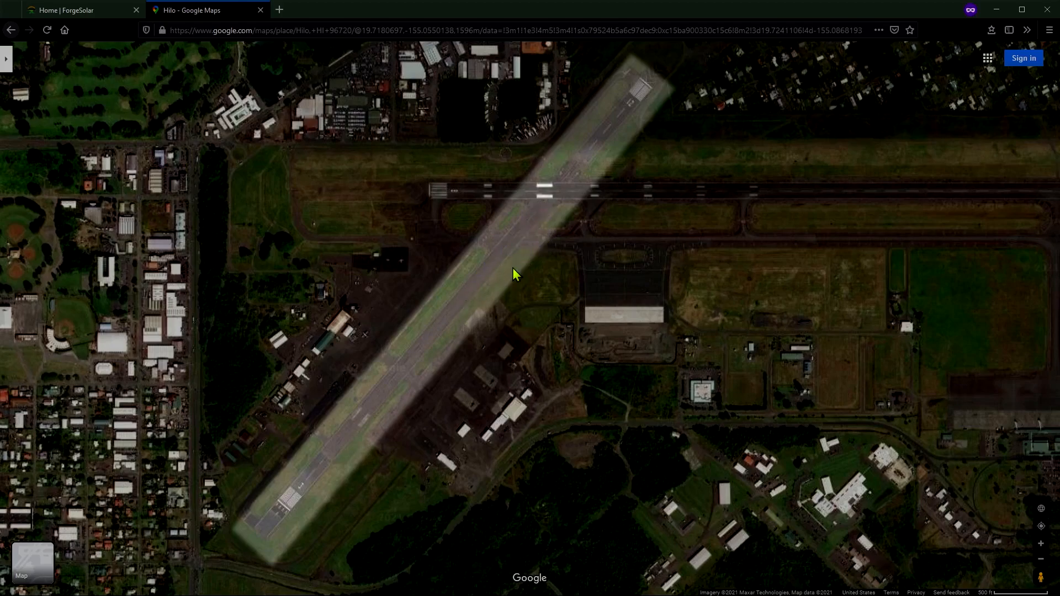
scroll(884, 282, up, 3)
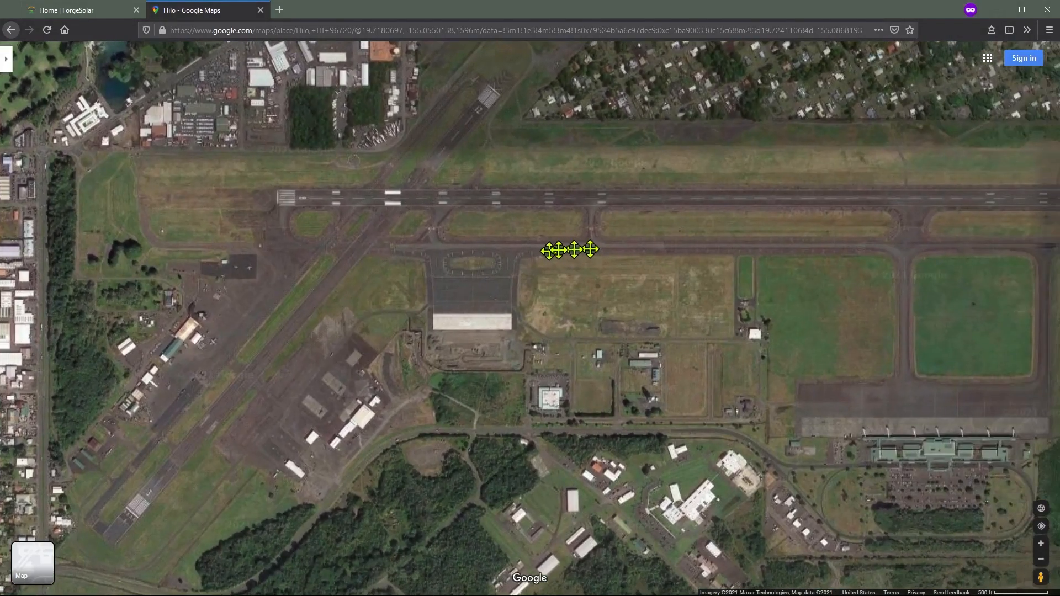
drag(508, 412, 349, 312)
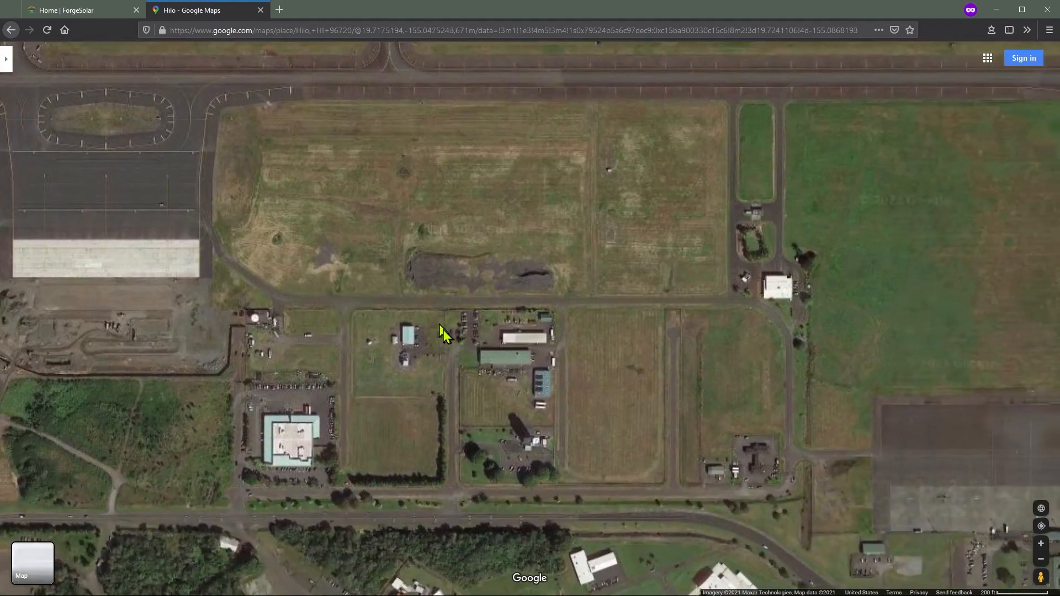
scroll(443, 338, up, 2)
drag(440, 352, 412, 255)
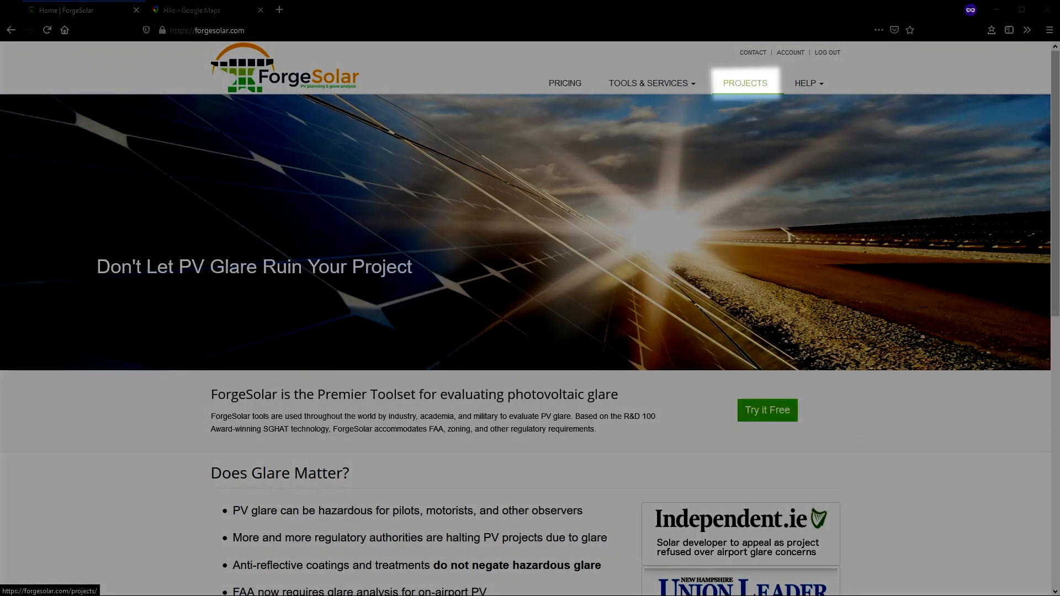
Start a new ForgeSolar project with the Advanced (1+ MW) tier and name it Demo Hilo PV.
click(745, 86)
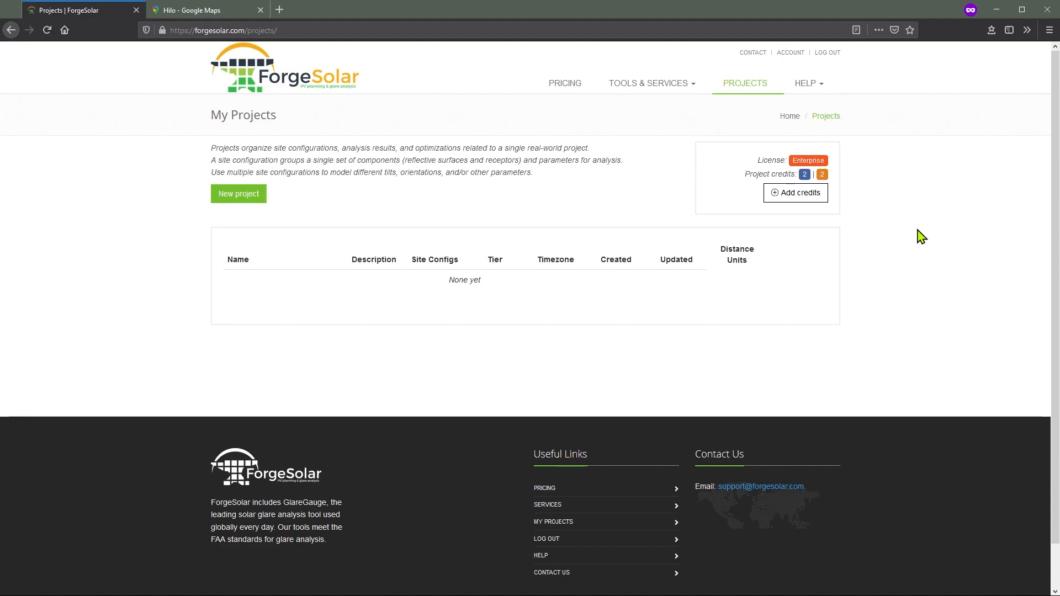
click(247, 197)
click(268, 168)
click(250, 195)
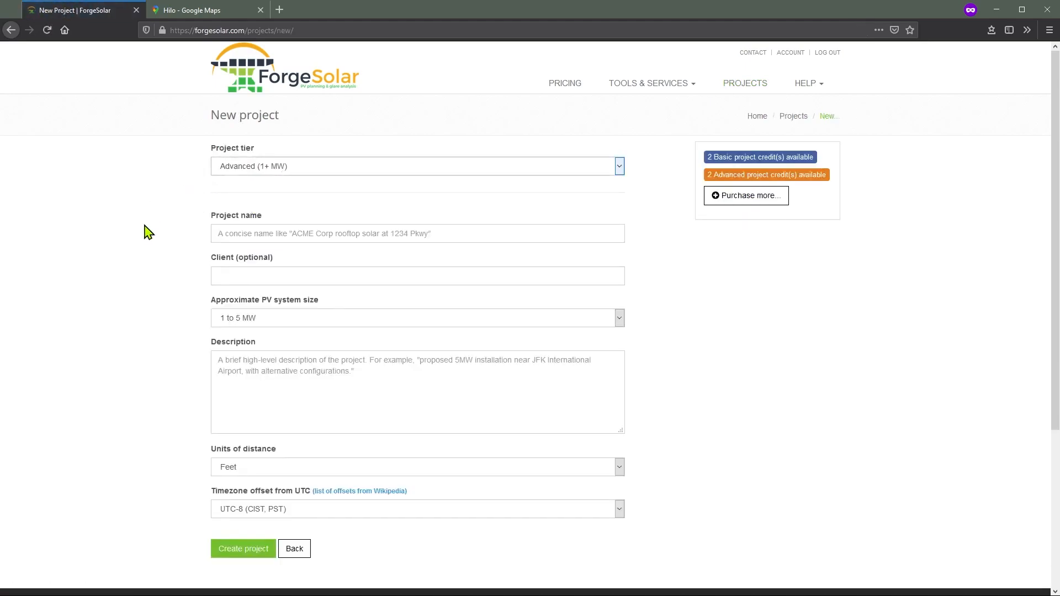
key(Tab)
text(Demo Hilo PV)
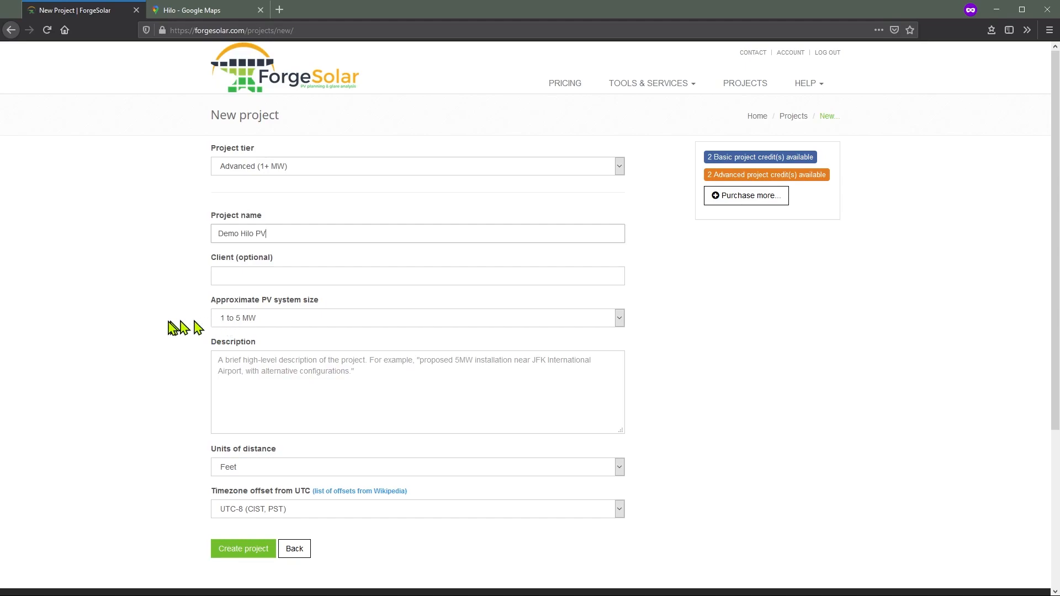
Create the project with a UTC-10 timezone offset and open its blank map editor.
scroll(167, 326, down, 1)
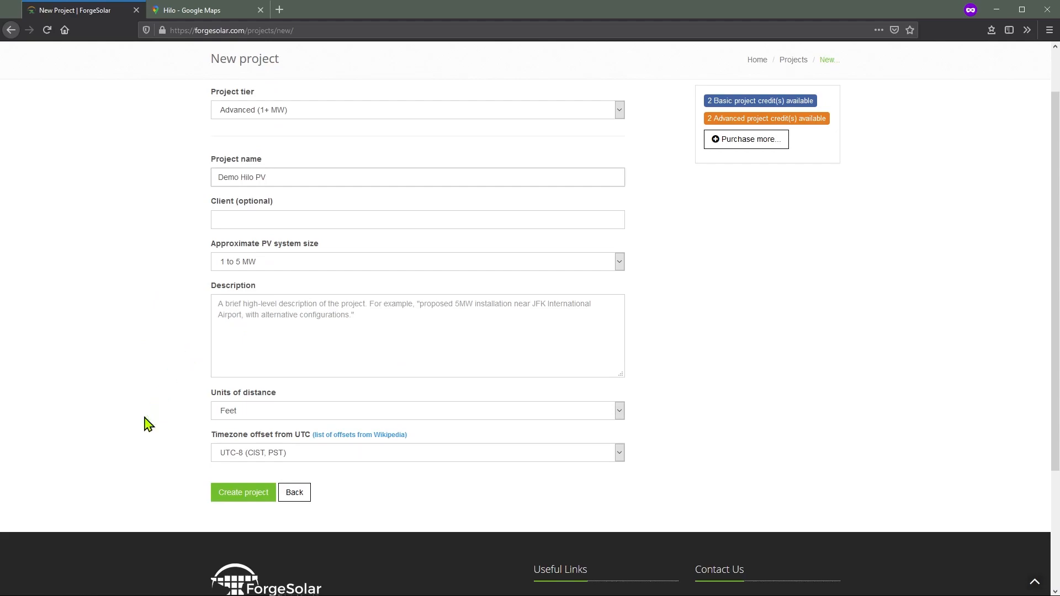
click(241, 457)
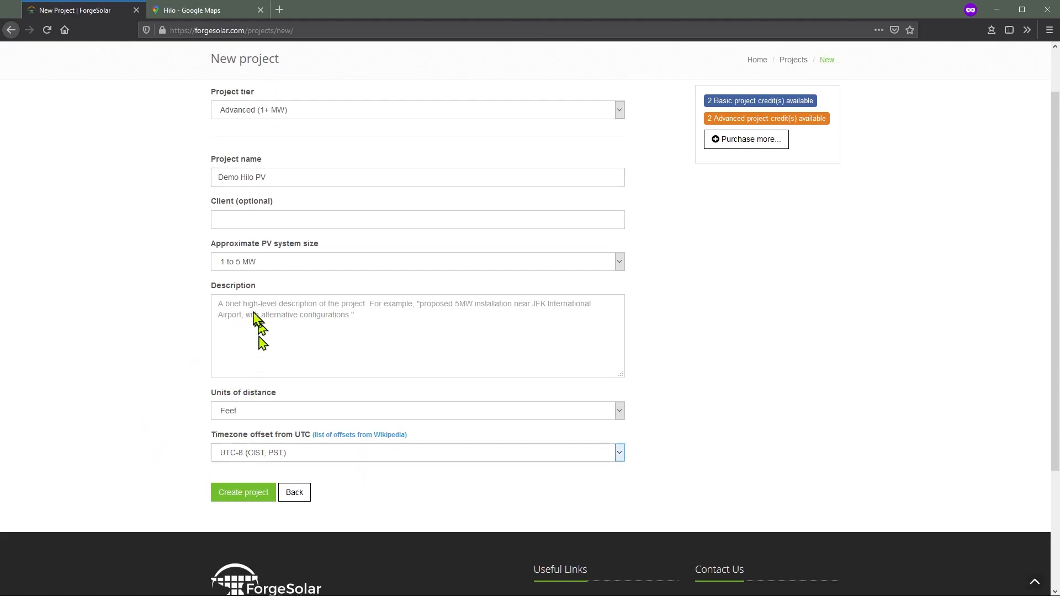
key(Up)
key(Up)
click(235, 493)
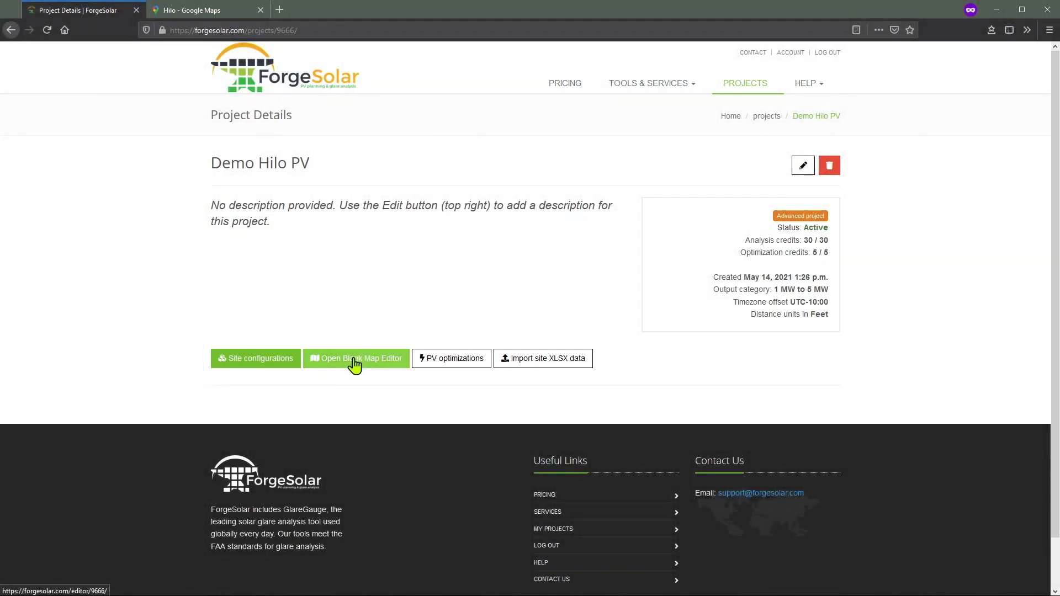
click(352, 359)
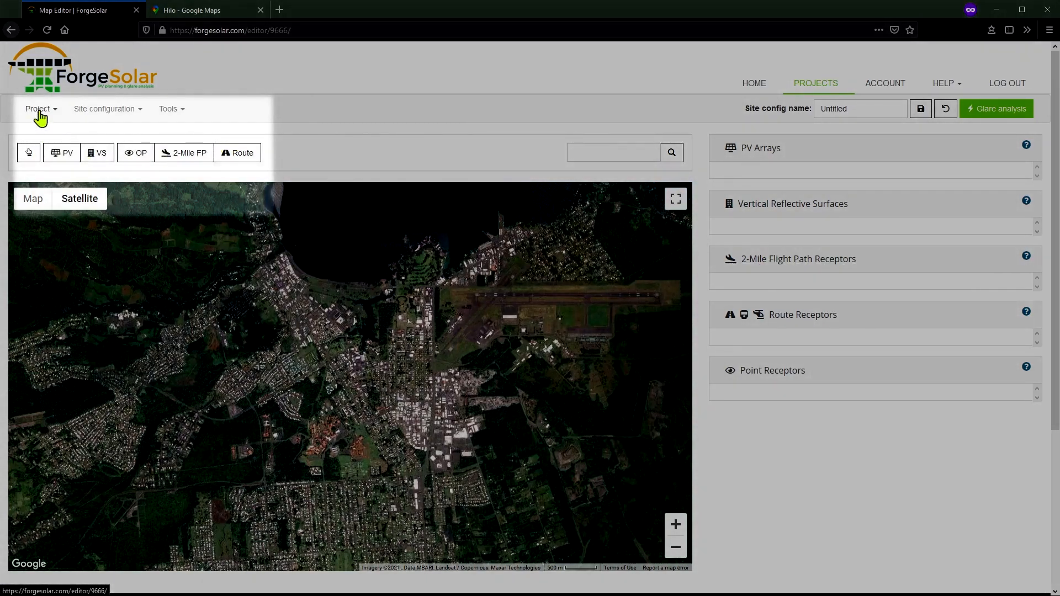
click(38, 110)
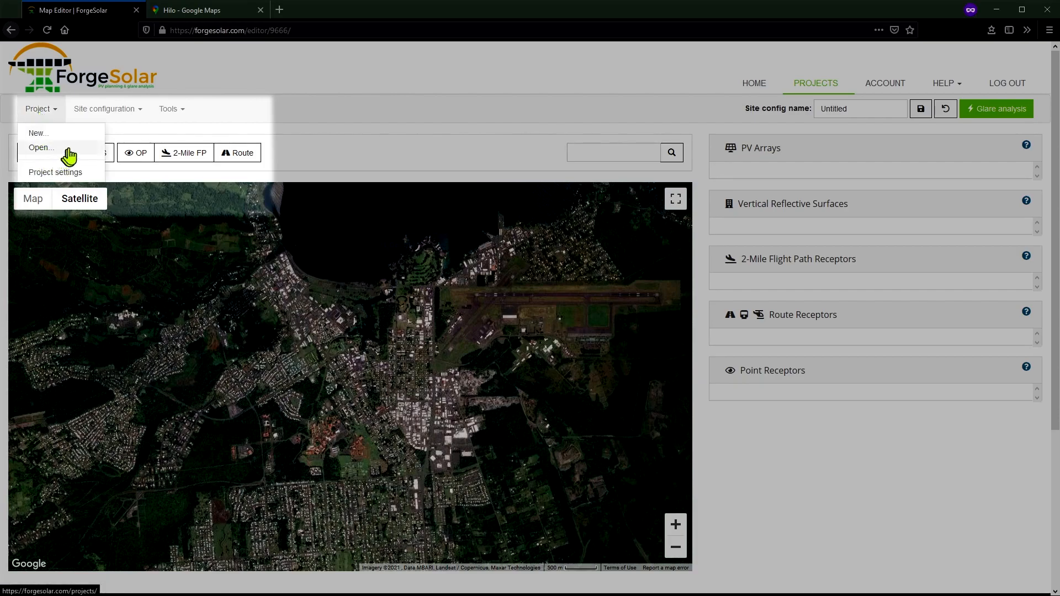
click(119, 111)
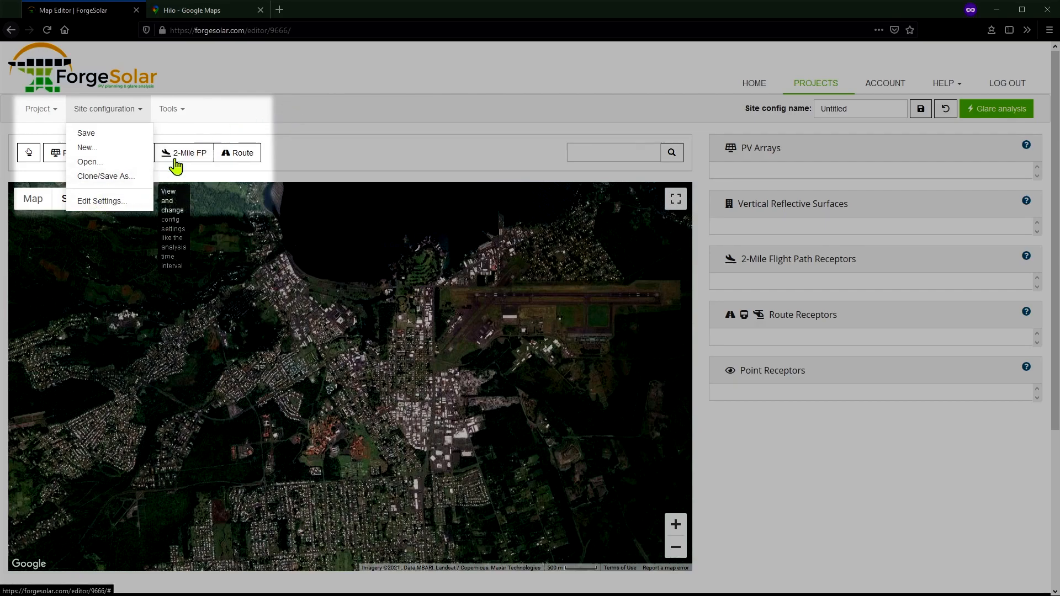
click(327, 138)
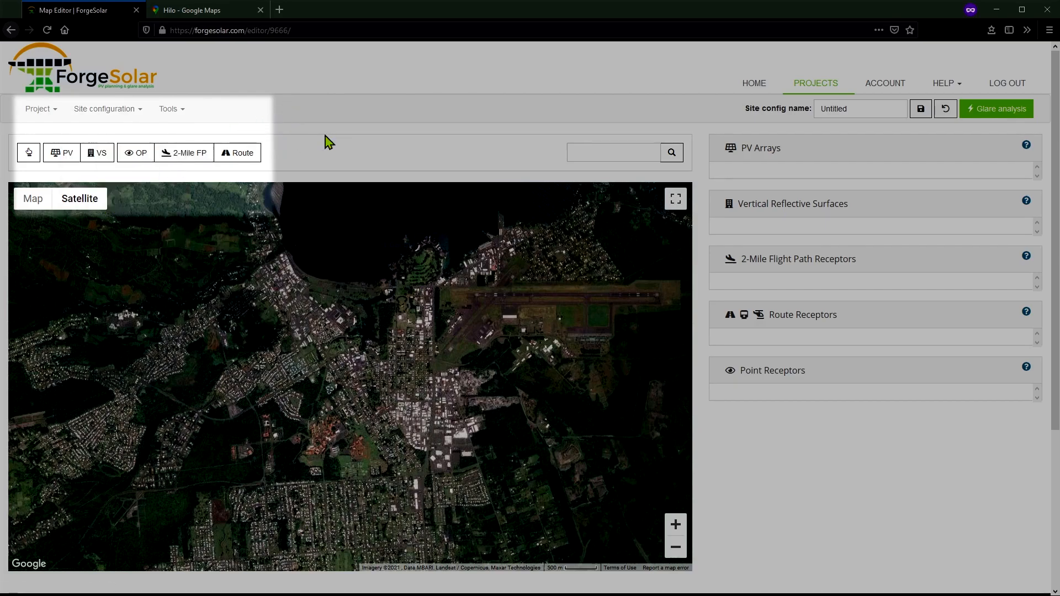
click(184, 113)
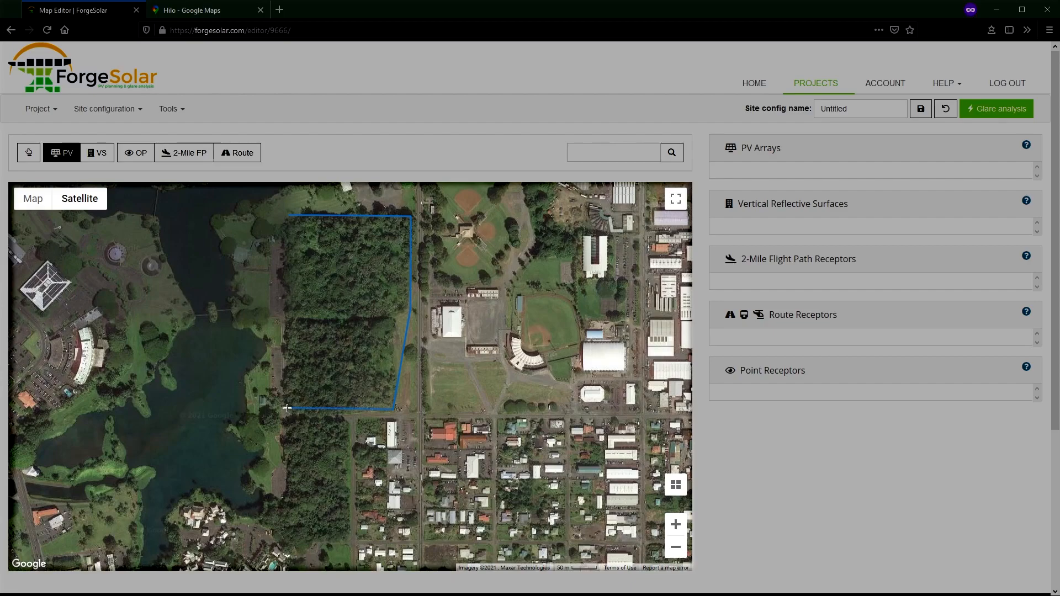
Outline a five-corner PV array over the wooded plot east of the lagoon and name it PV-ground.
double_click(287, 408)
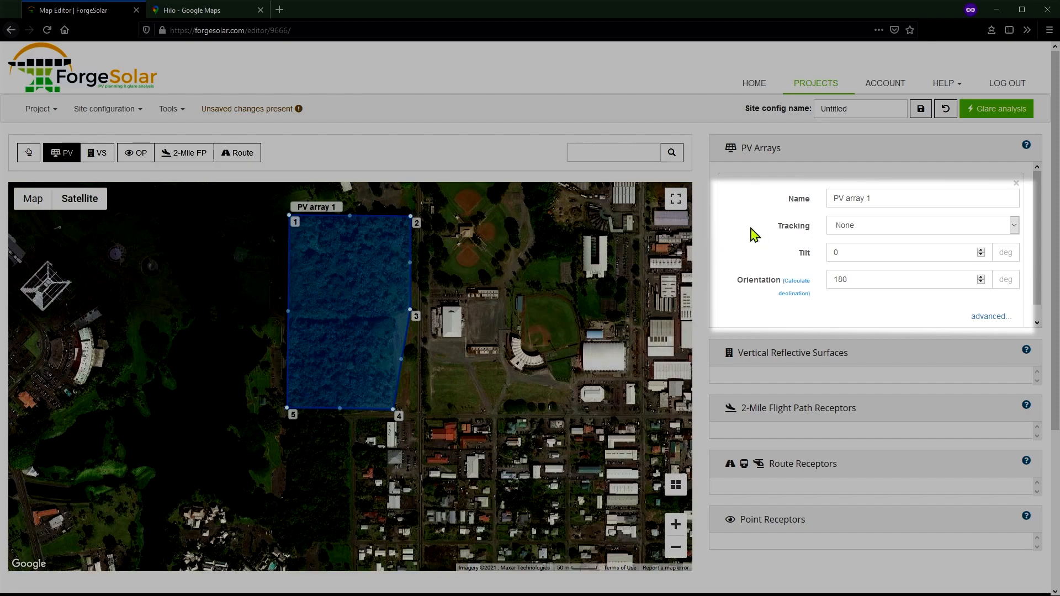
mouse_move(754, 235)
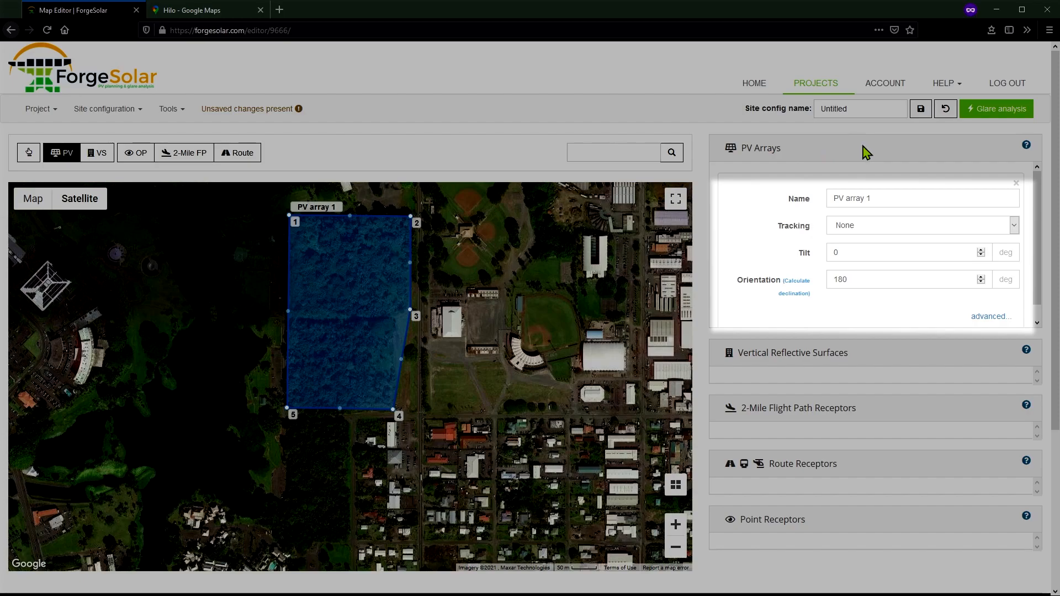
drag(881, 198, 811, 198)
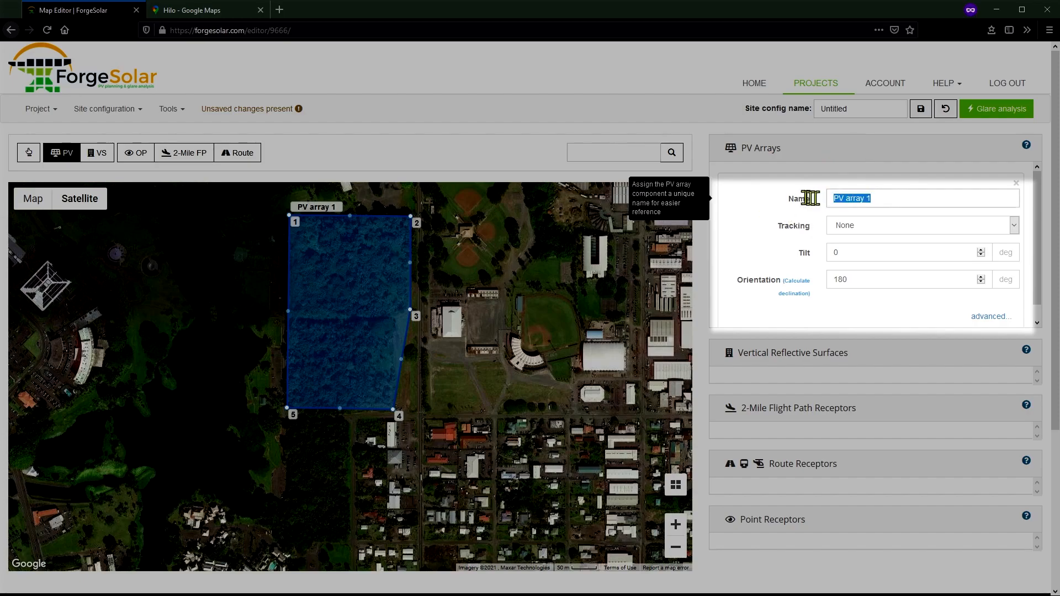
text(PV)
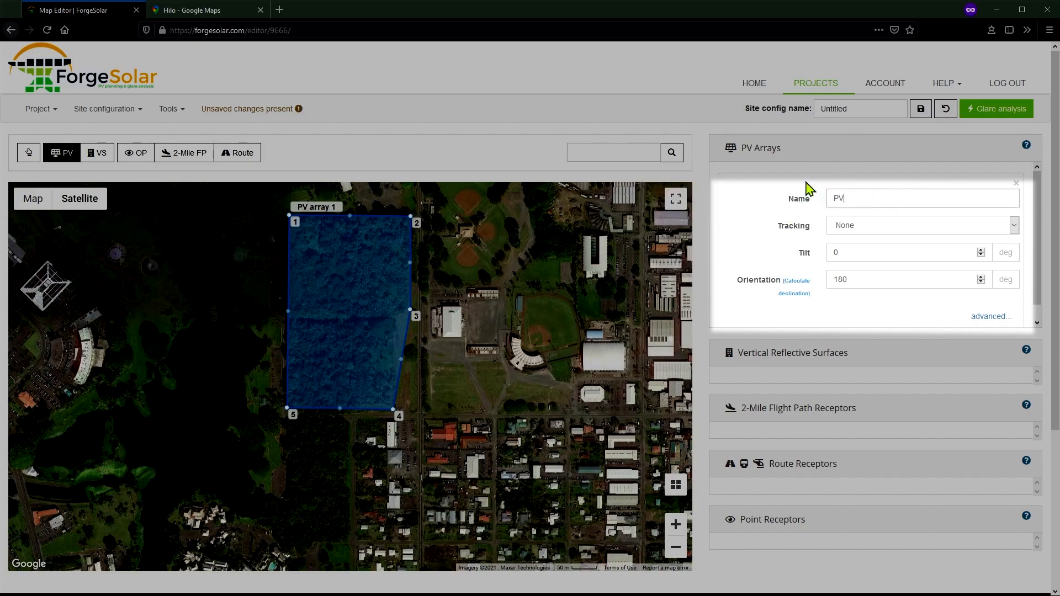
text(-ground)
Set the tilt of the PV-ground array to 25 degrees.
mouse_move(785, 231)
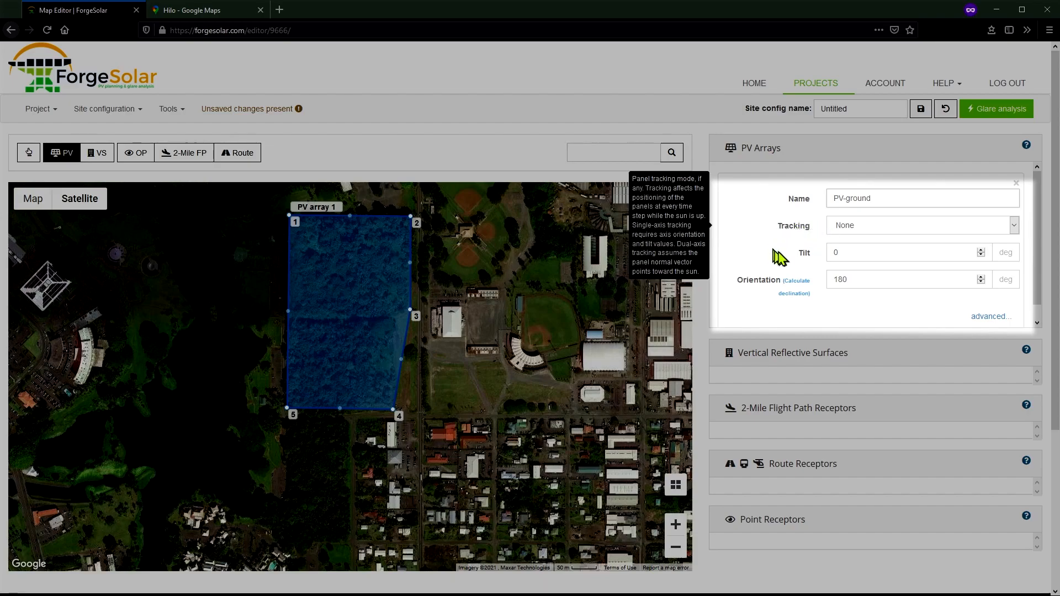
click(848, 252)
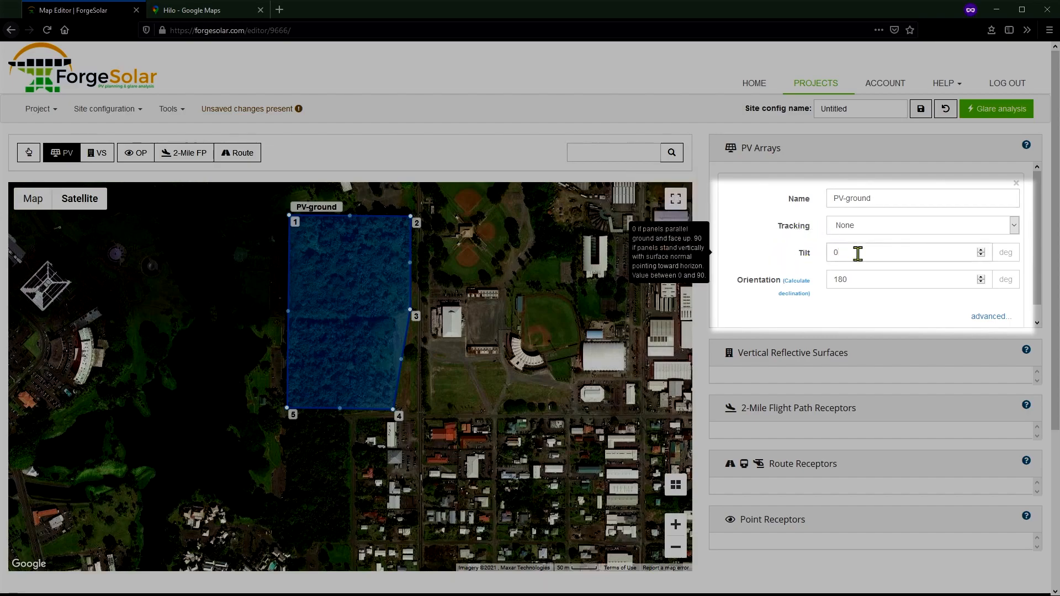
key(BackSpace)
text(25)
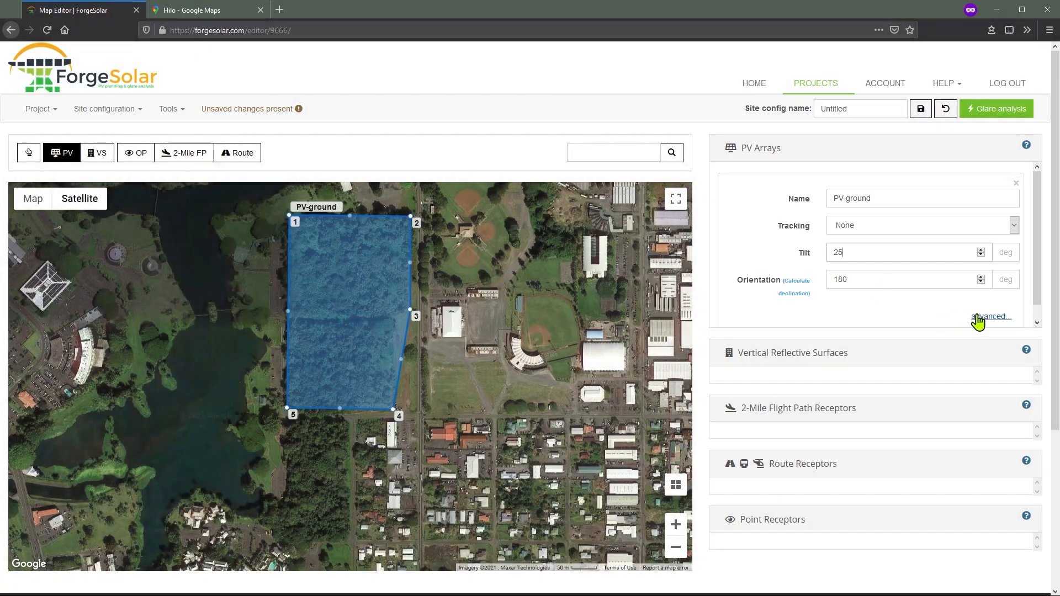
In the array's advanced parameters, set the module surface material to Smooth glass with ARC and the rated power to 2000 kW.
click(978, 319)
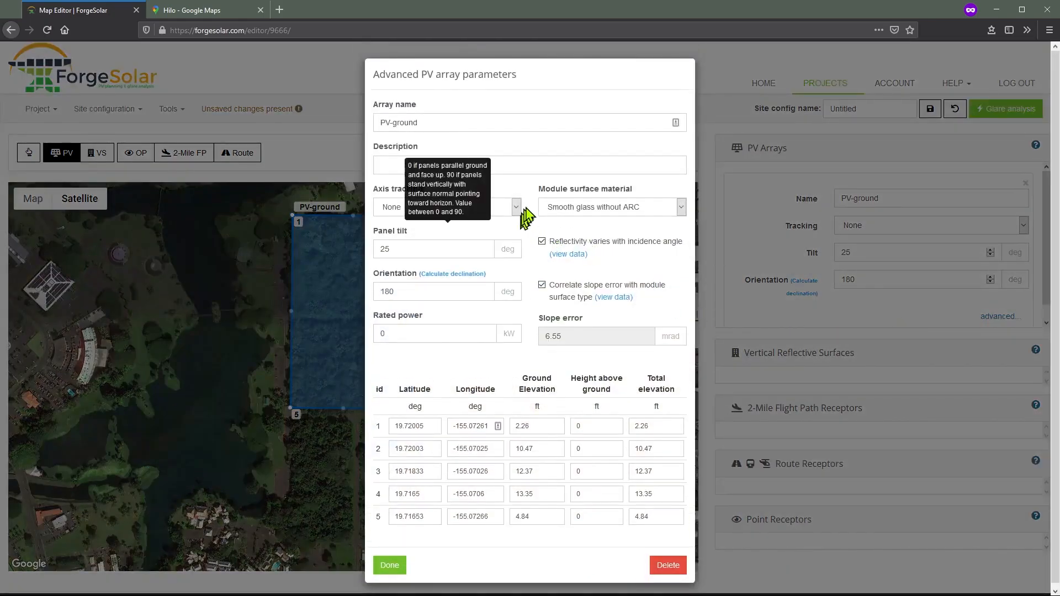
click(590, 212)
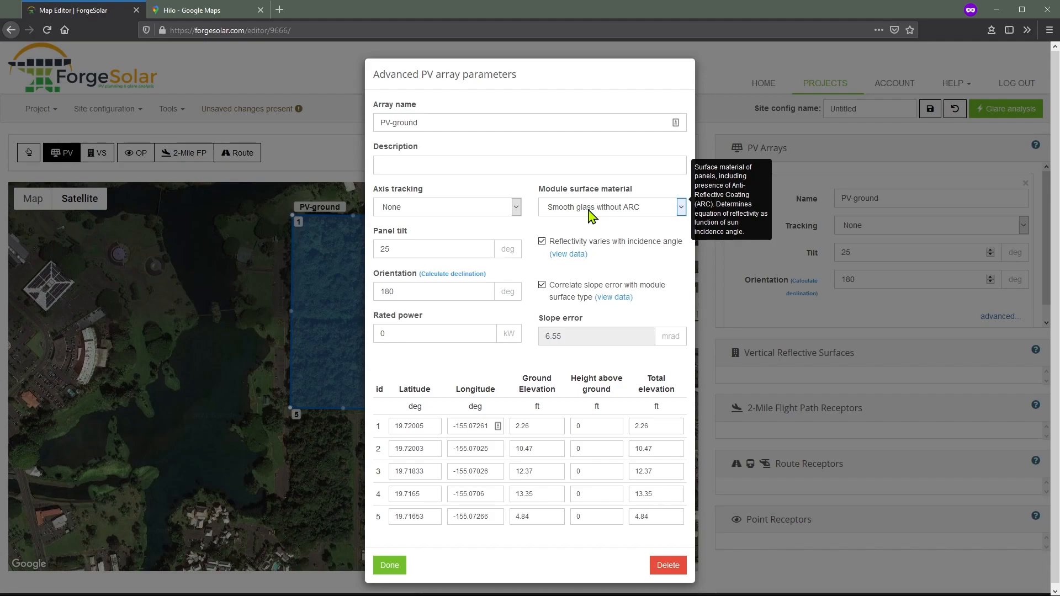
click(590, 239)
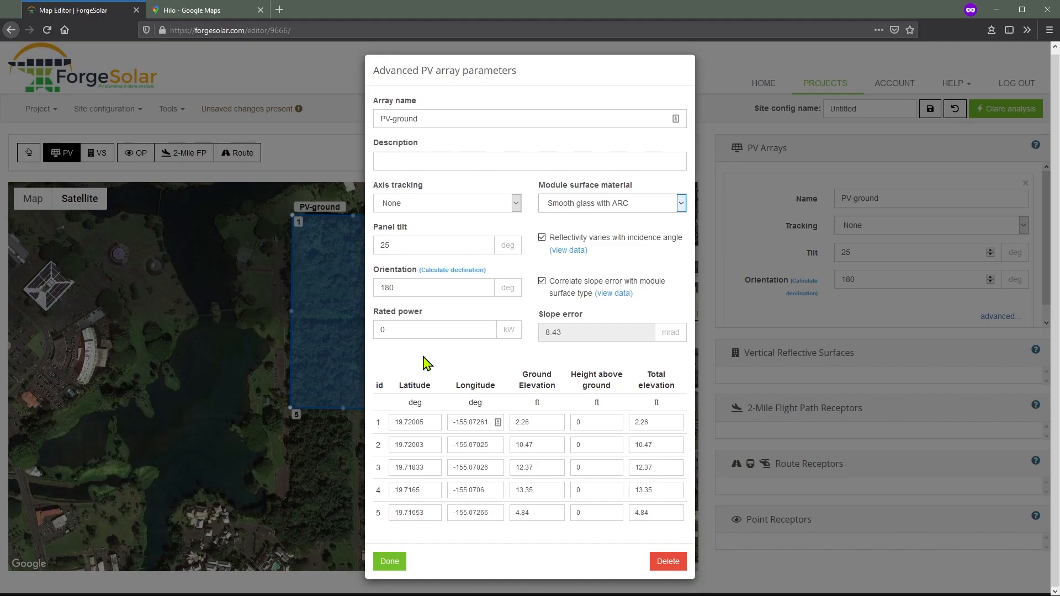
click(415, 333)
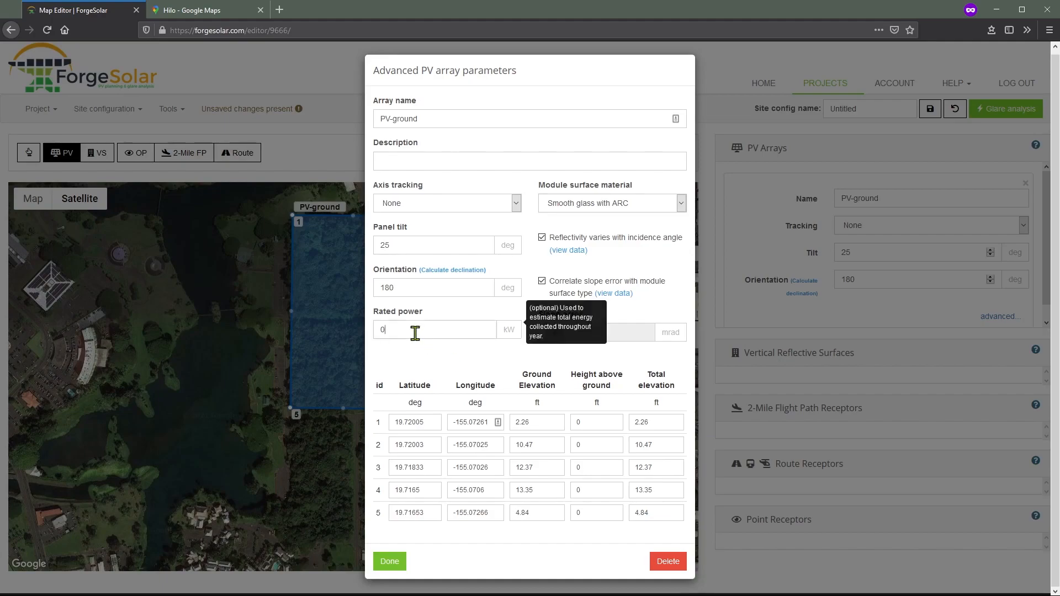
key(BackSpace)
text(2000)
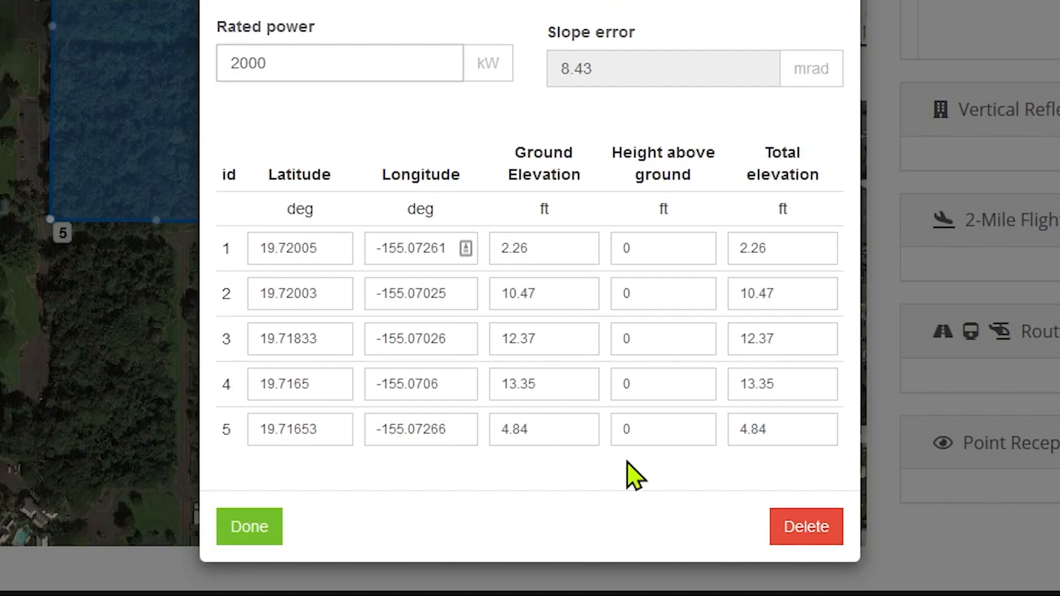
Set the height above ground to 3 ft for all five array vertices and accept the advanced parameters.
click(652, 253)
text(3)
click(652, 296)
text(3)
click(669, 347)
text(3)
click(678, 389)
text(3)
click(674, 432)
text(3)
click(663, 485)
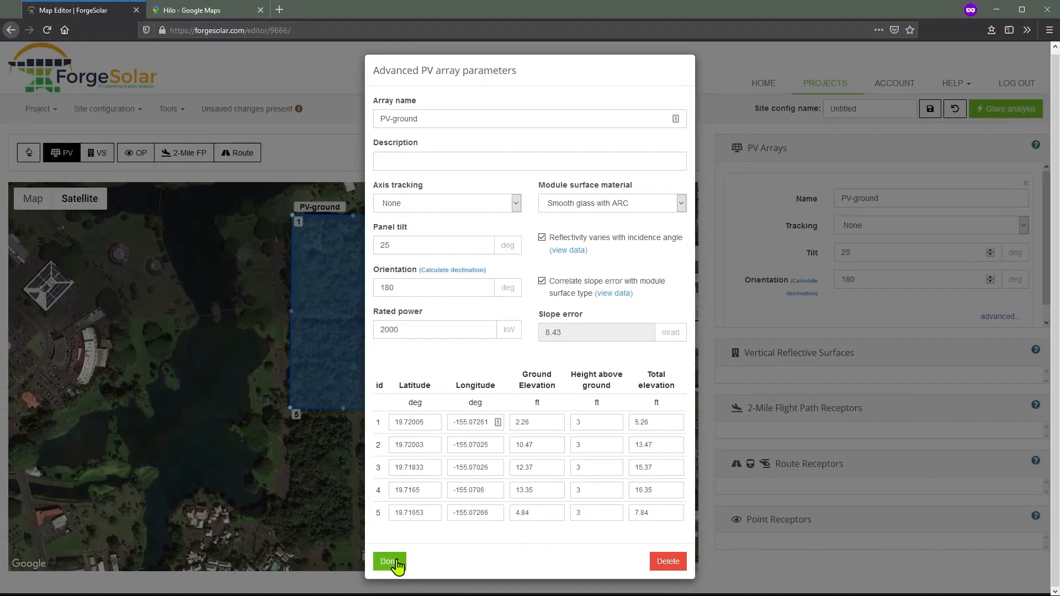
click(389, 561)
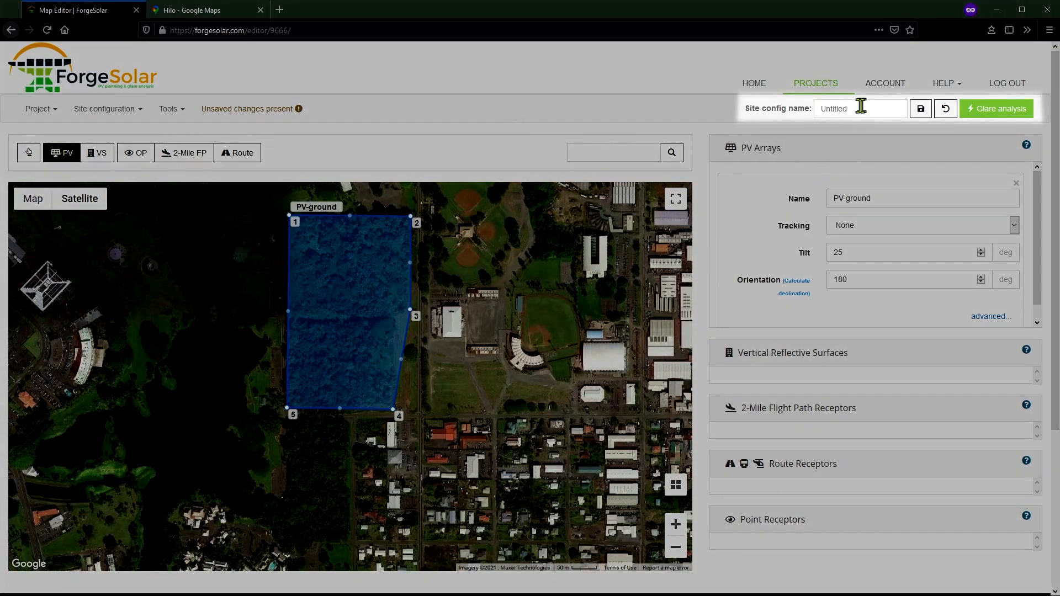
Name the site configuration Initial and save it.
drag(861, 106, 801, 108)
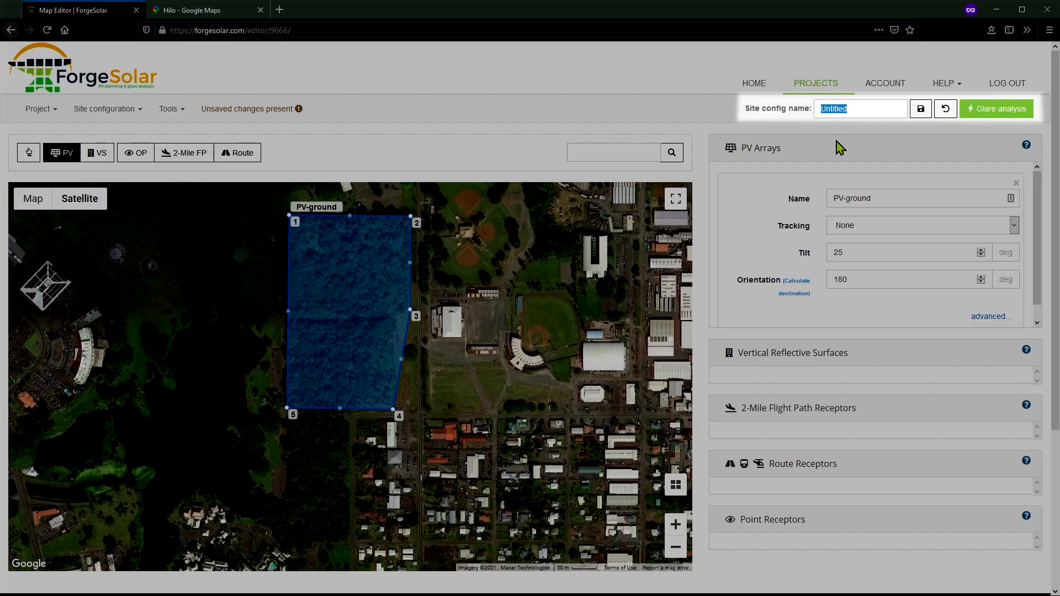
text(Initial)
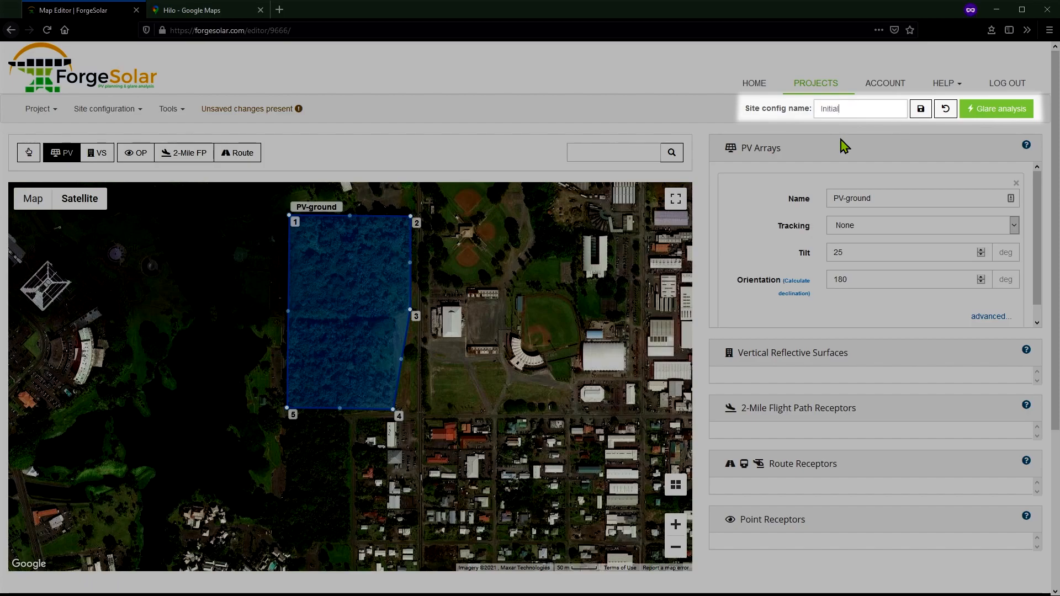
click(920, 111)
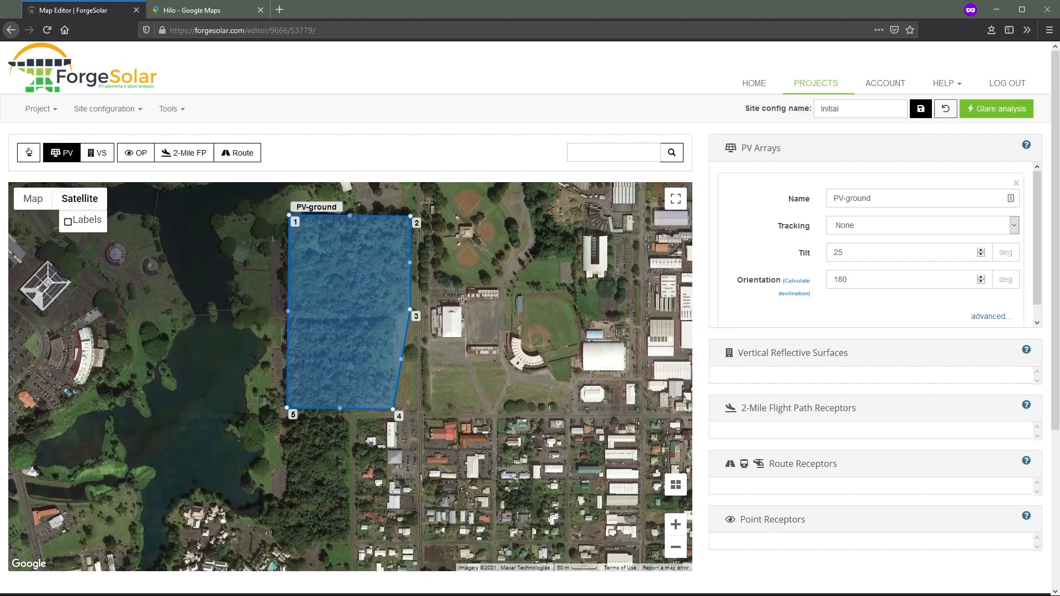
Draw a four-vertex PV array on the southern roof face of the white building just east of PV-ground.
click(676, 525)
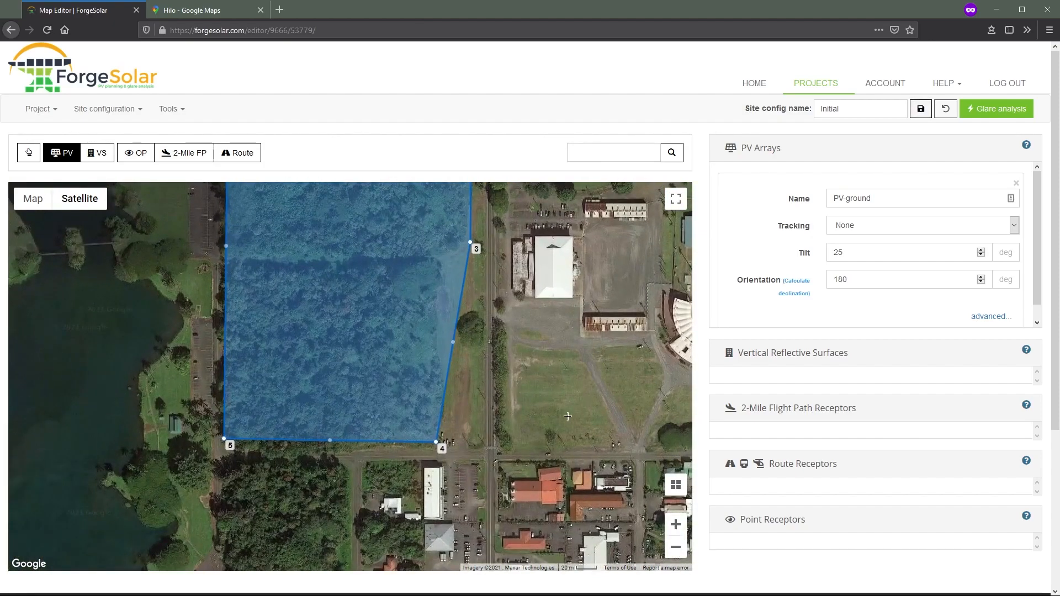
drag(577, 431, 483, 310)
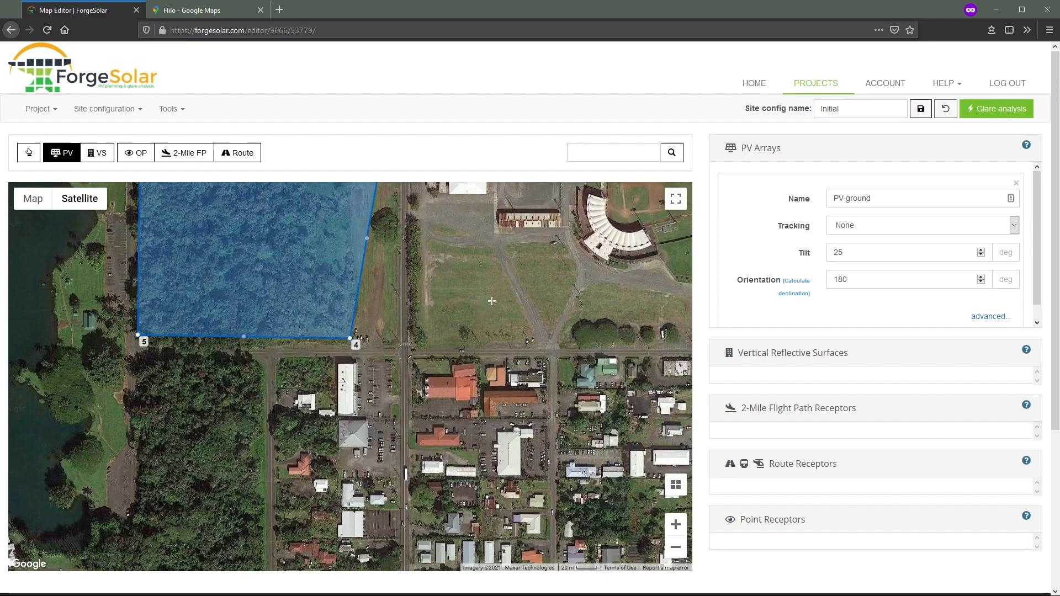
drag(472, 302, 409, 403)
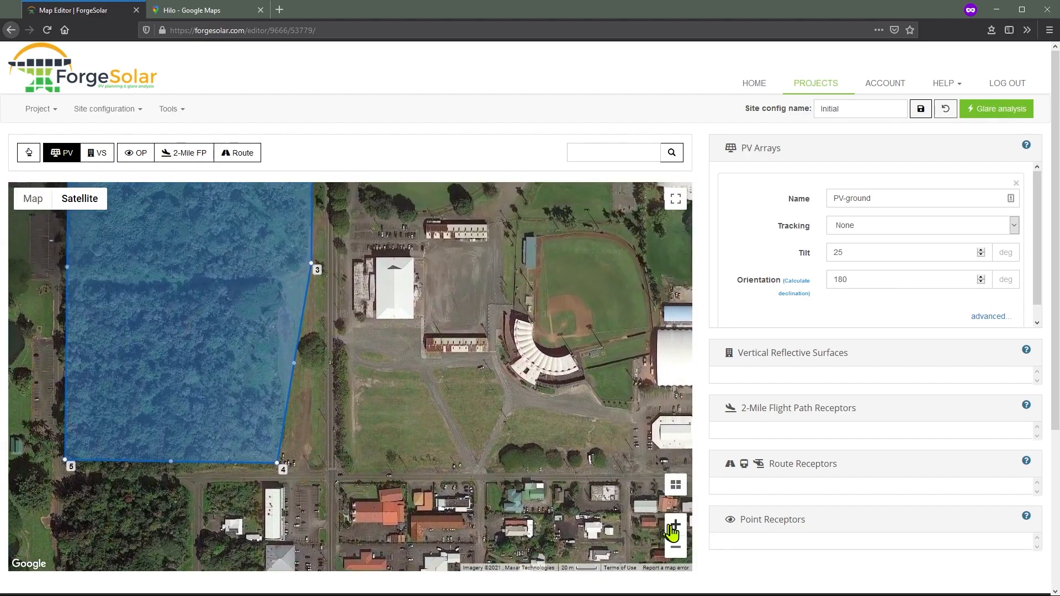
click(675, 526)
drag(437, 348, 369, 414)
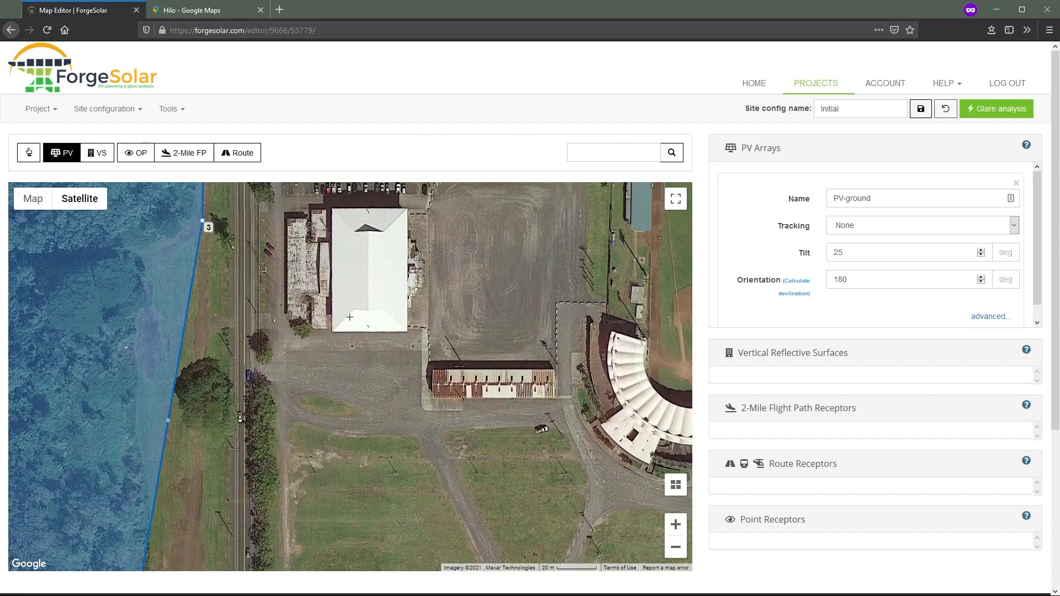
click(351, 314)
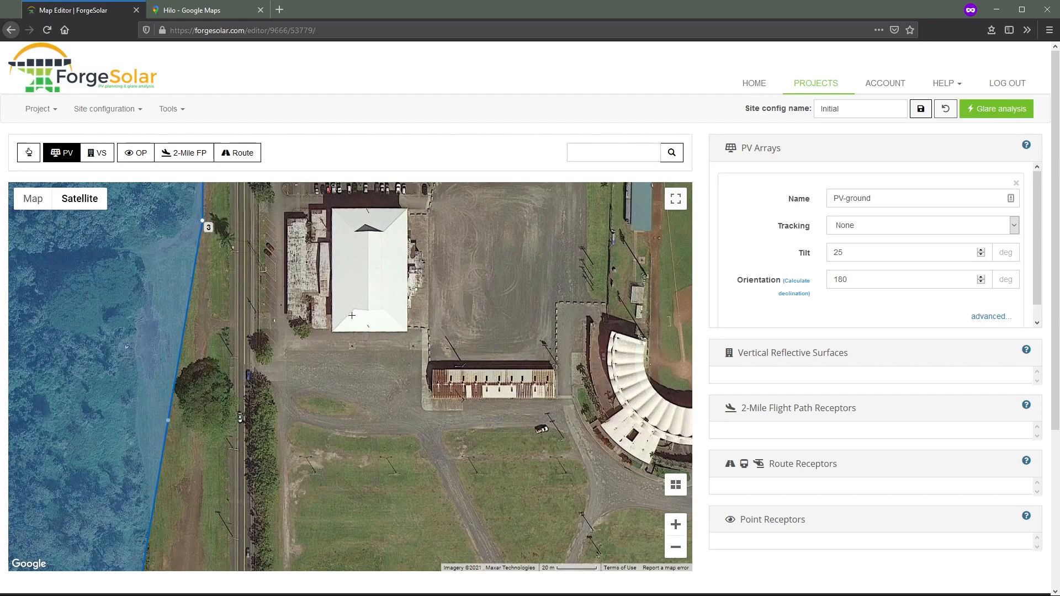
click(387, 314)
click(401, 330)
double_click(339, 330)
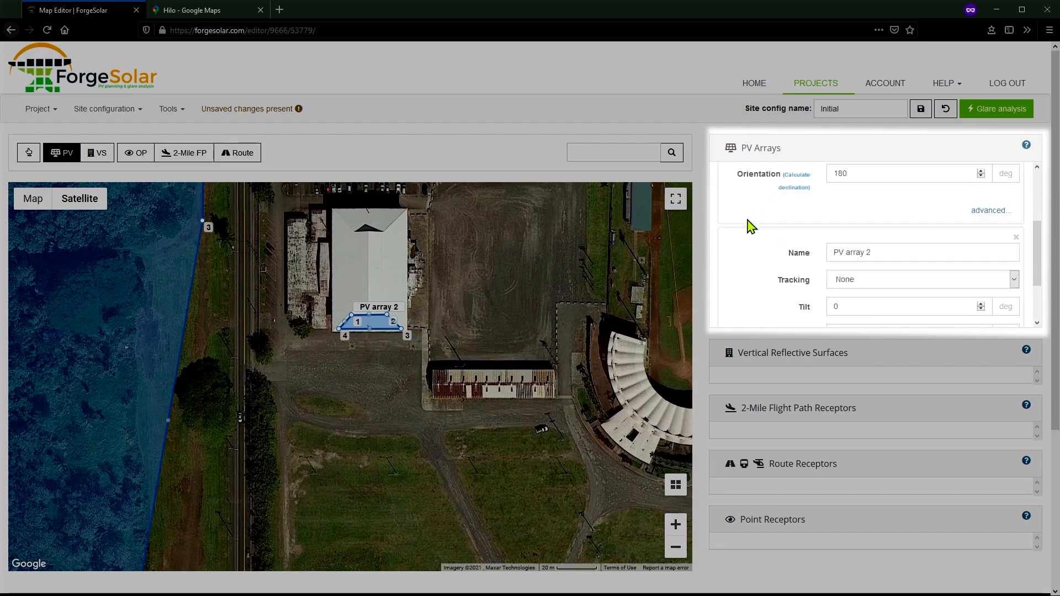
Name the new roof array Rooftop and set its tilt to 5 degrees.
triple_click(887, 202)
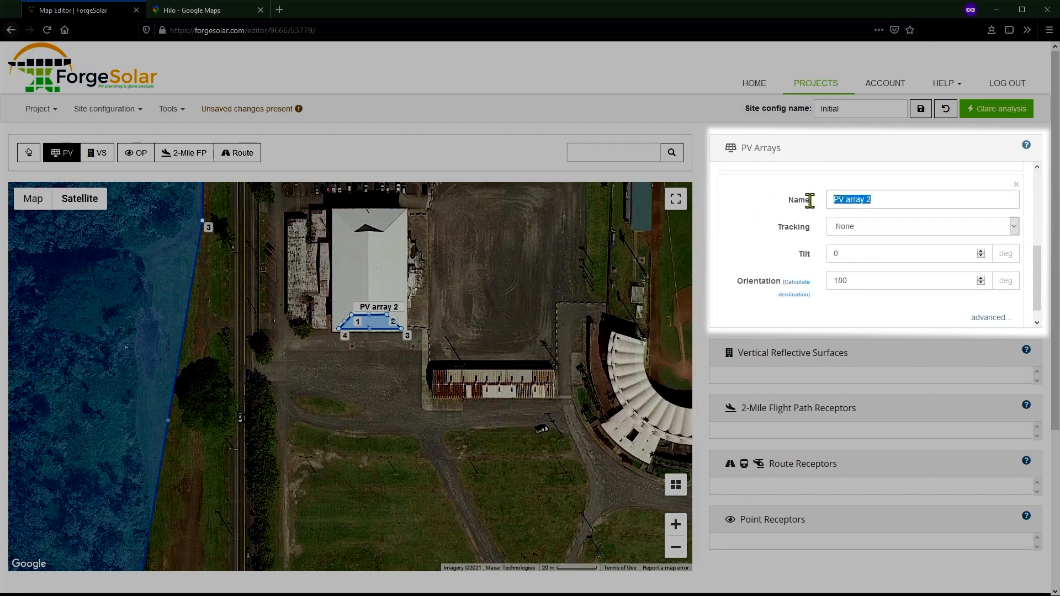
text(Rooftop)
click(854, 253)
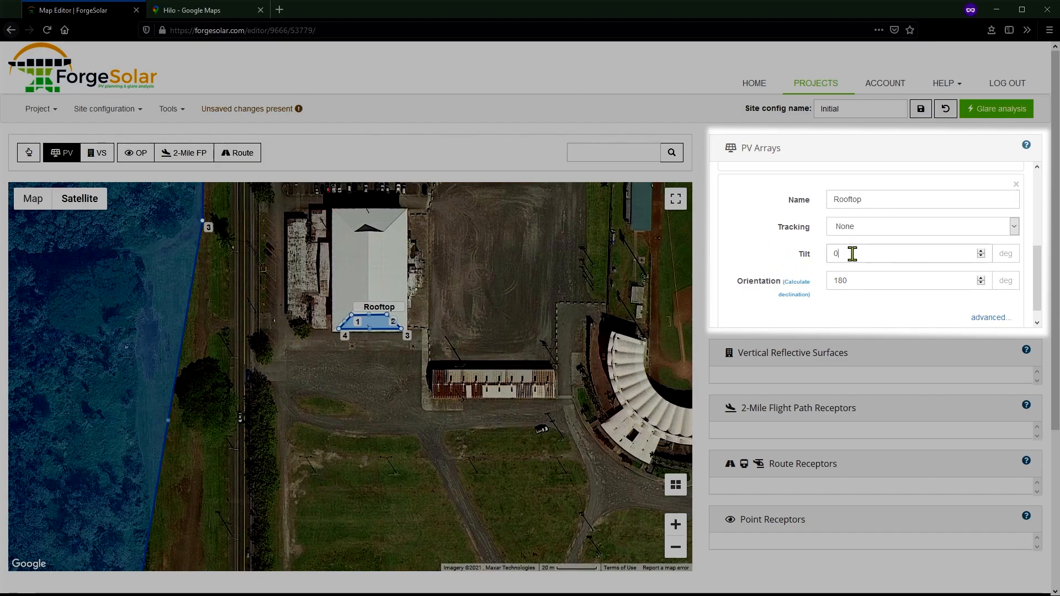
text(5)
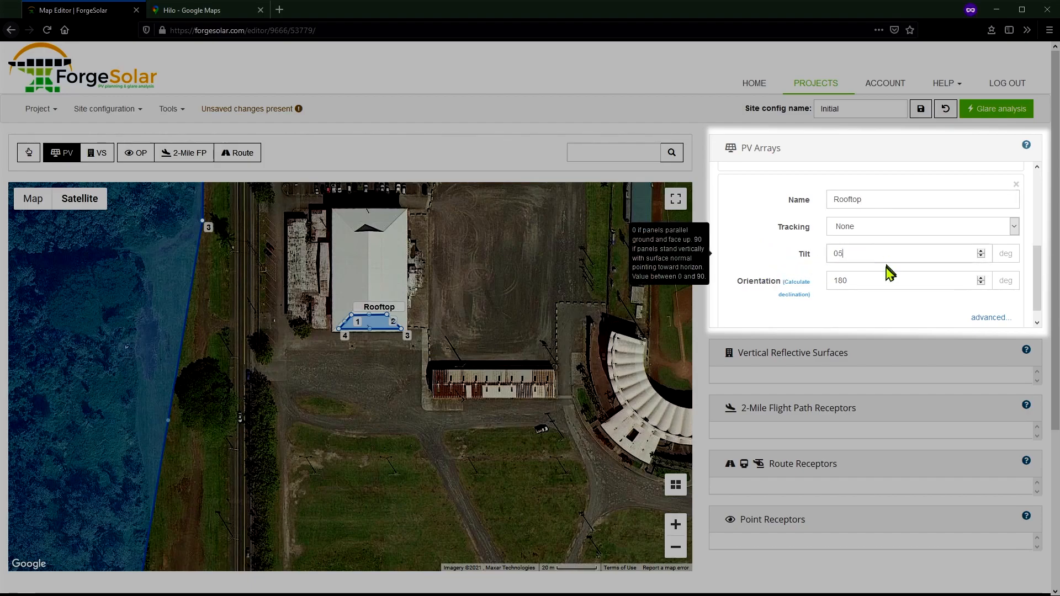
click(863, 283)
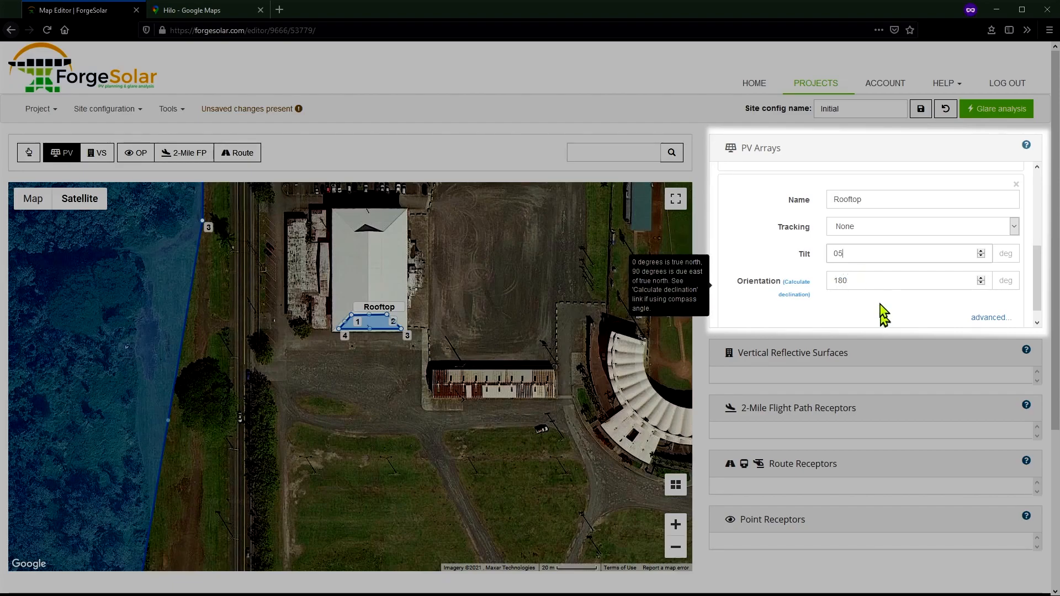
In Rooftop's advanced parameters, set the height above ground to 12 ft for vertices 1 and 2 and 10 ft for vertices 3 and 4.
click(983, 319)
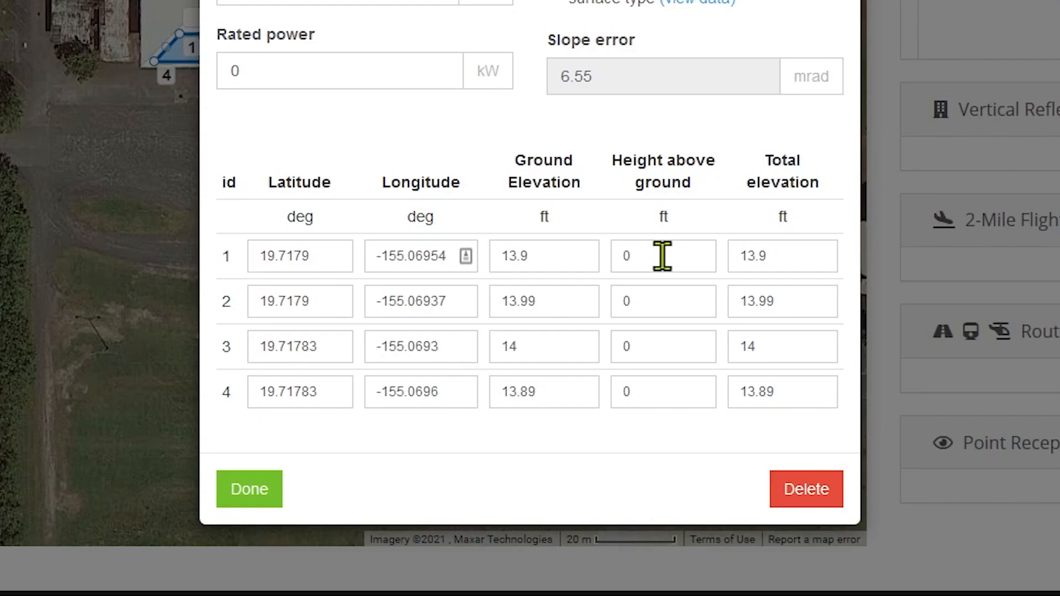
click(662, 257)
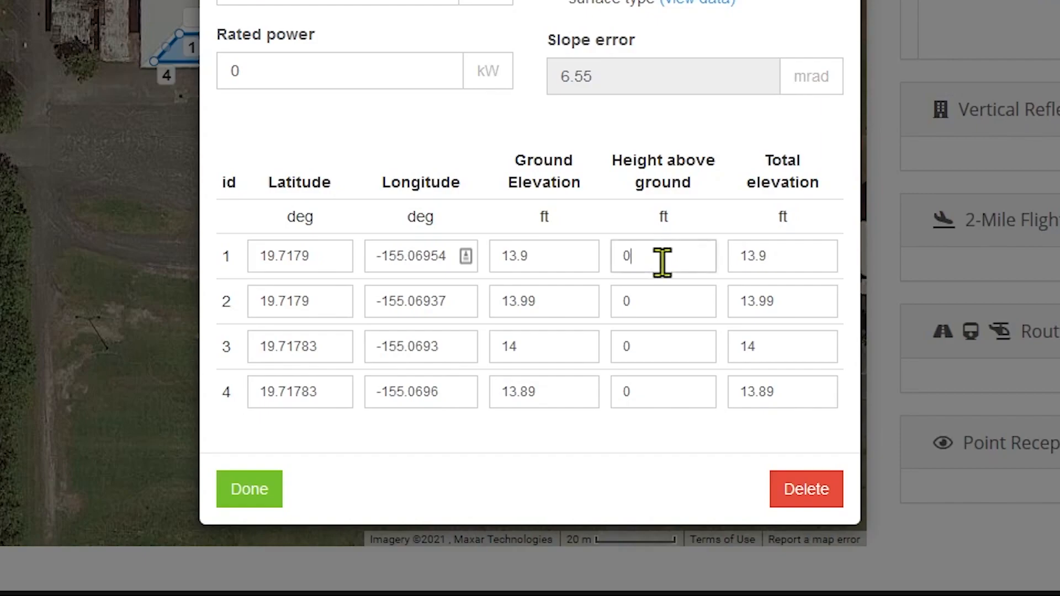
text(12)
click(669, 301)
text(12)
click(665, 347)
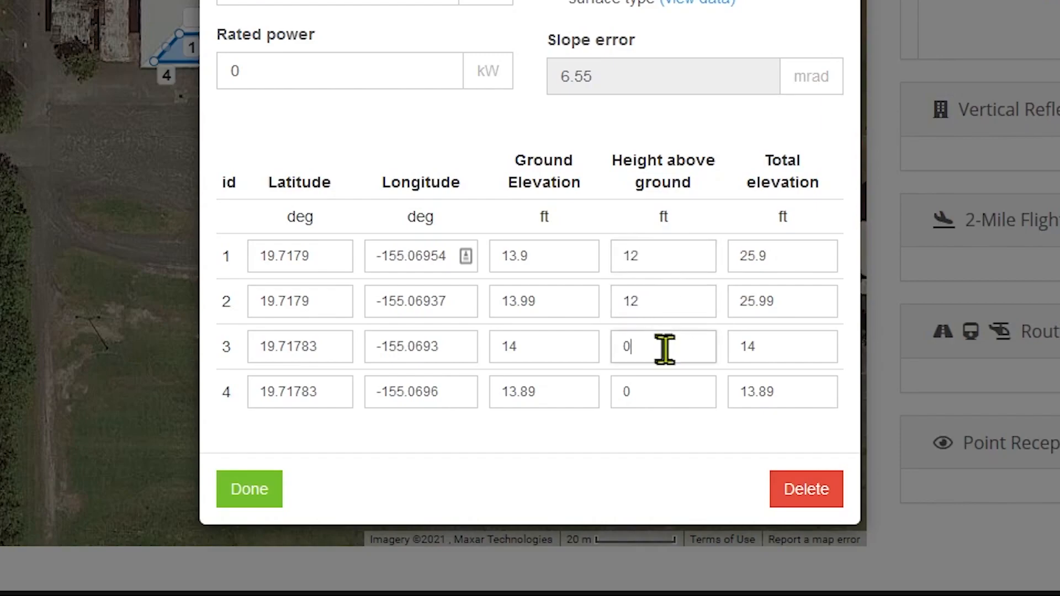
text(10)
click(666, 393)
text(10)
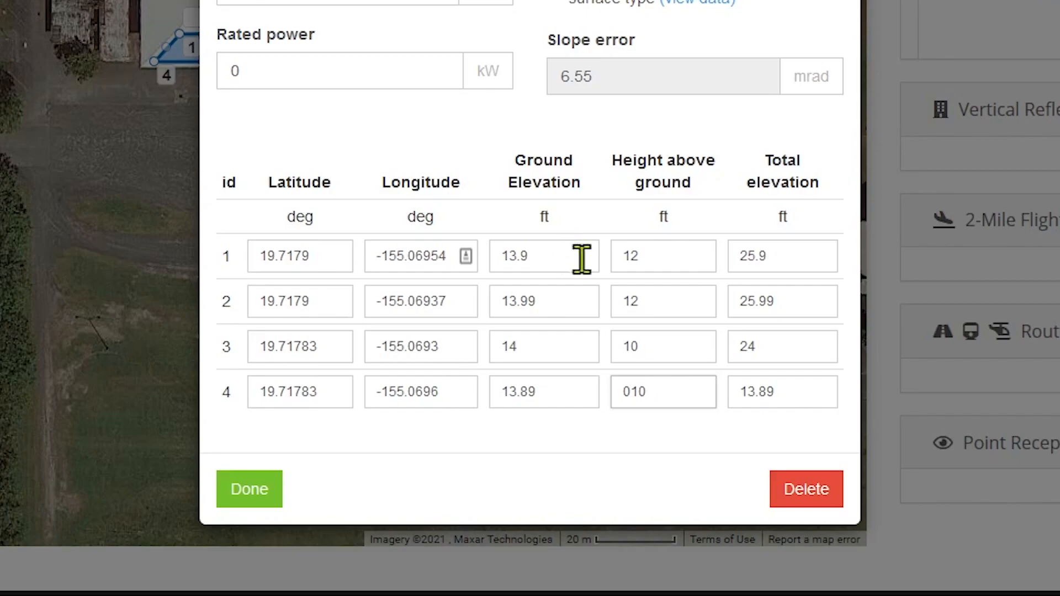
Set the ground elevation of Rooftop's vertices 1, 2 and 4 to 14 ft.
click(549, 259)
double_click(548, 259)
text(14)
double_click(530, 303)
text(14)
double_click(514, 392)
text(14)
click(661, 349)
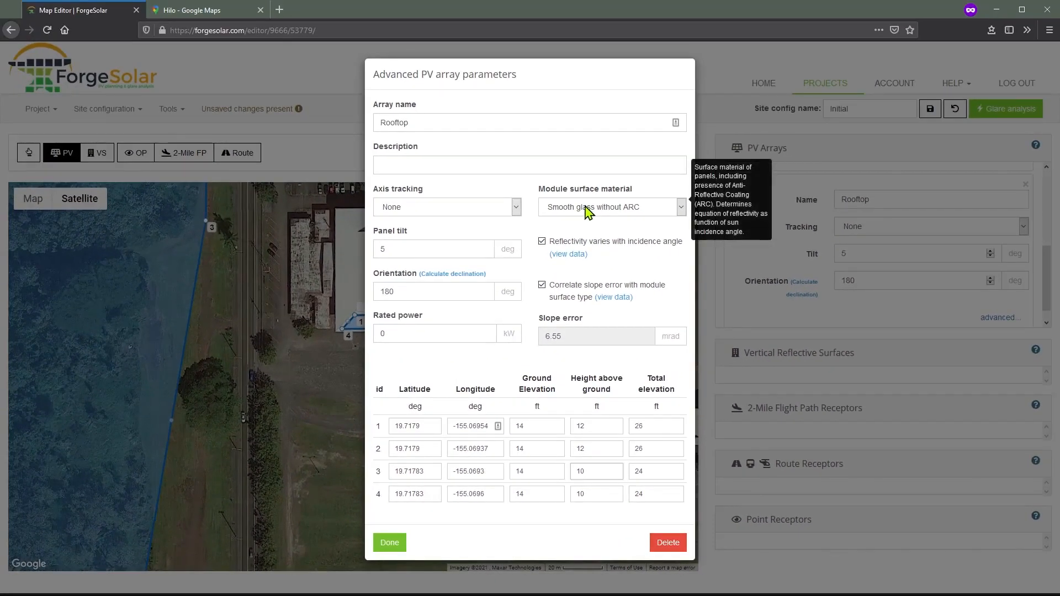
Set Rooftop's module surface material to Smooth glass with ARC, accept the advanced parameters and save the site configuration.
click(588, 212)
key(Up)
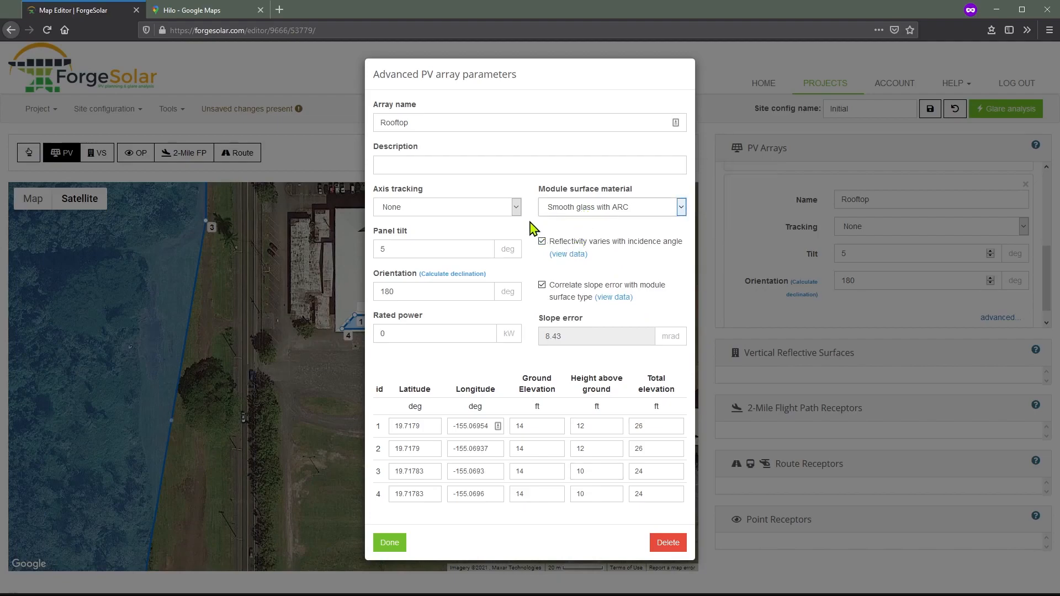
click(390, 541)
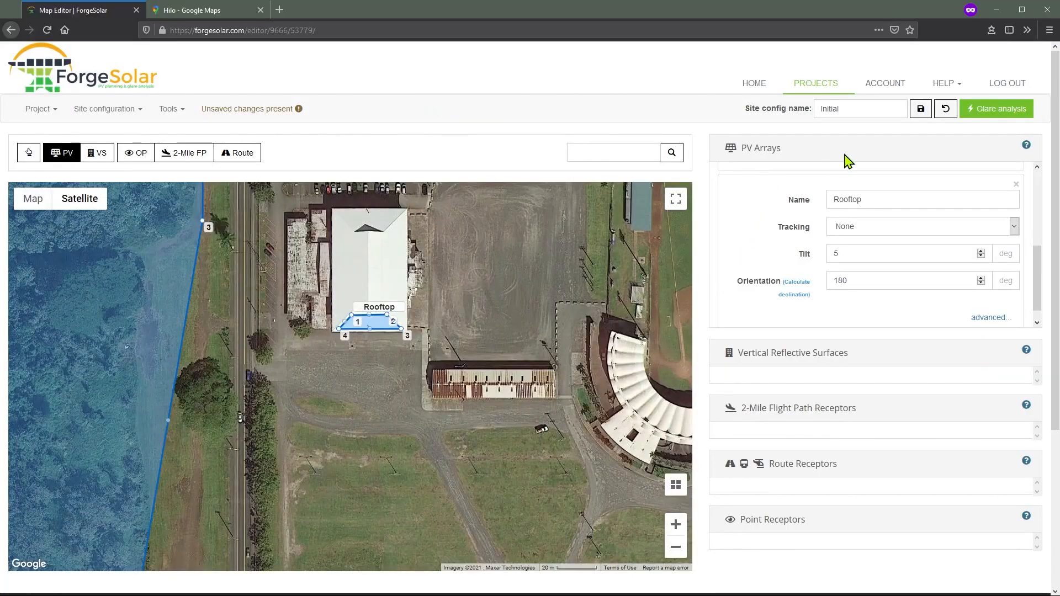
click(920, 109)
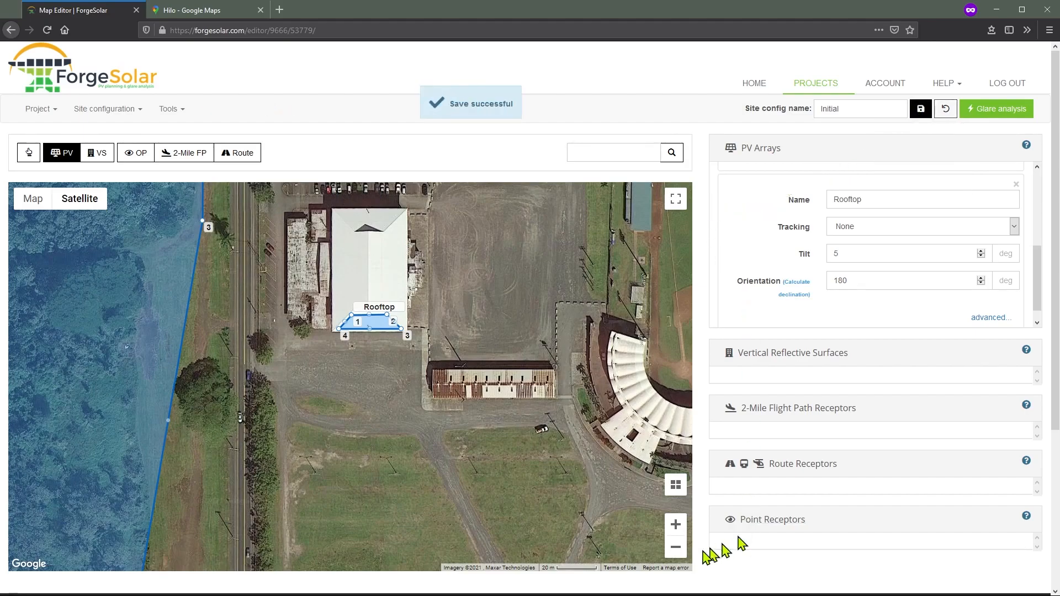
Switch the map to navigation mode and check the area covered by the PV-ground array.
click(676, 547)
click(676, 547)
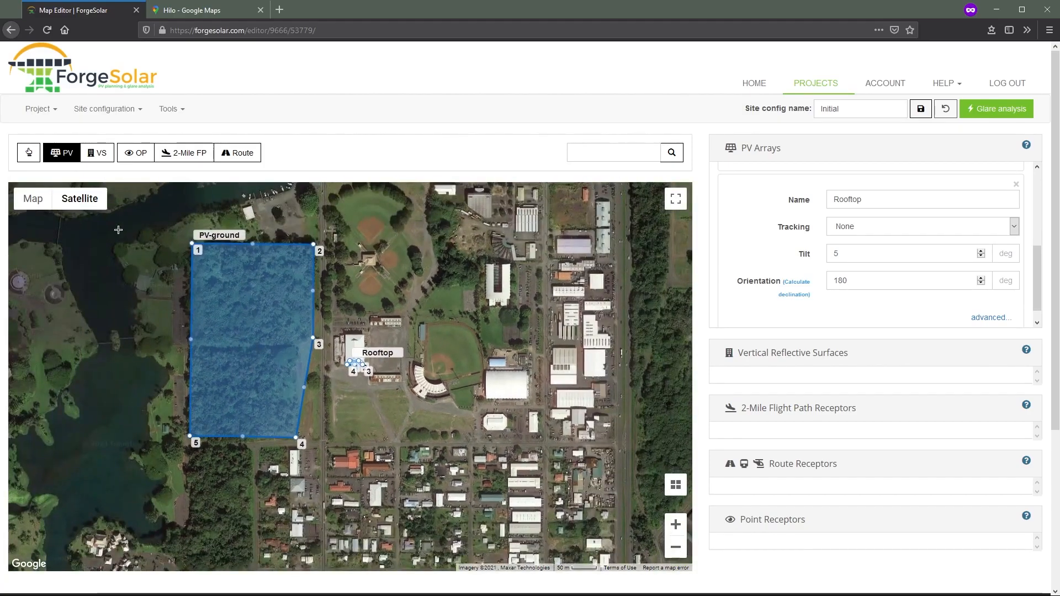
click(29, 155)
mouse_move(232, 341)
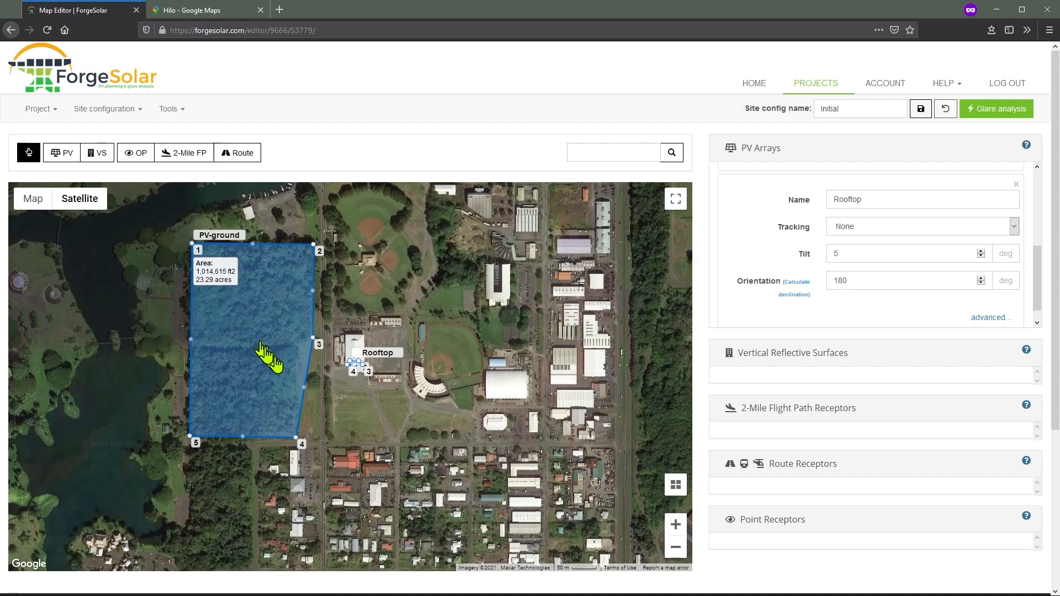
drag(386, 269, 386, 301)
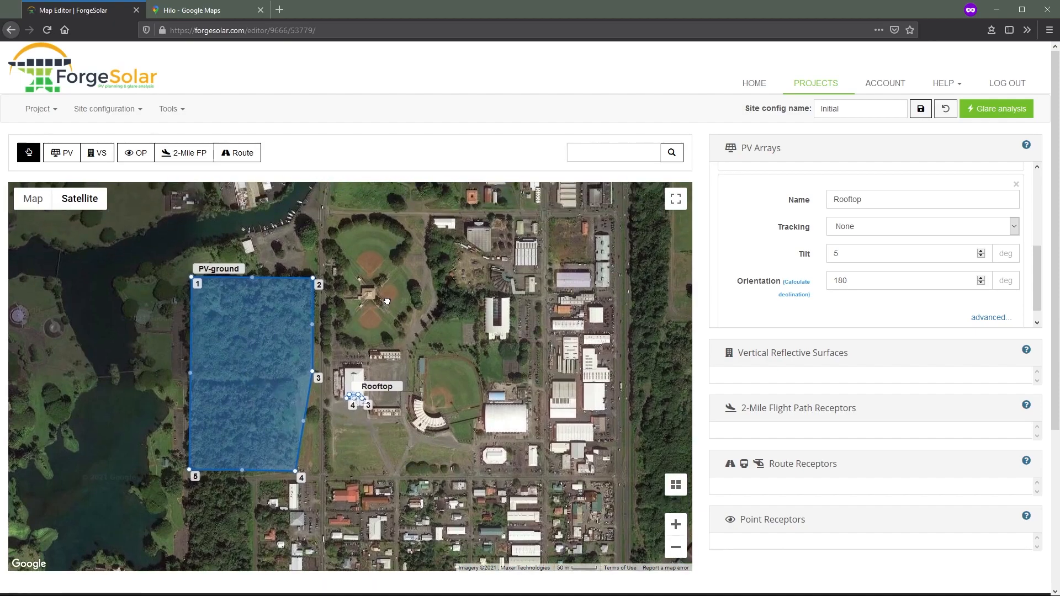
drag(472, 335, 433, 314)
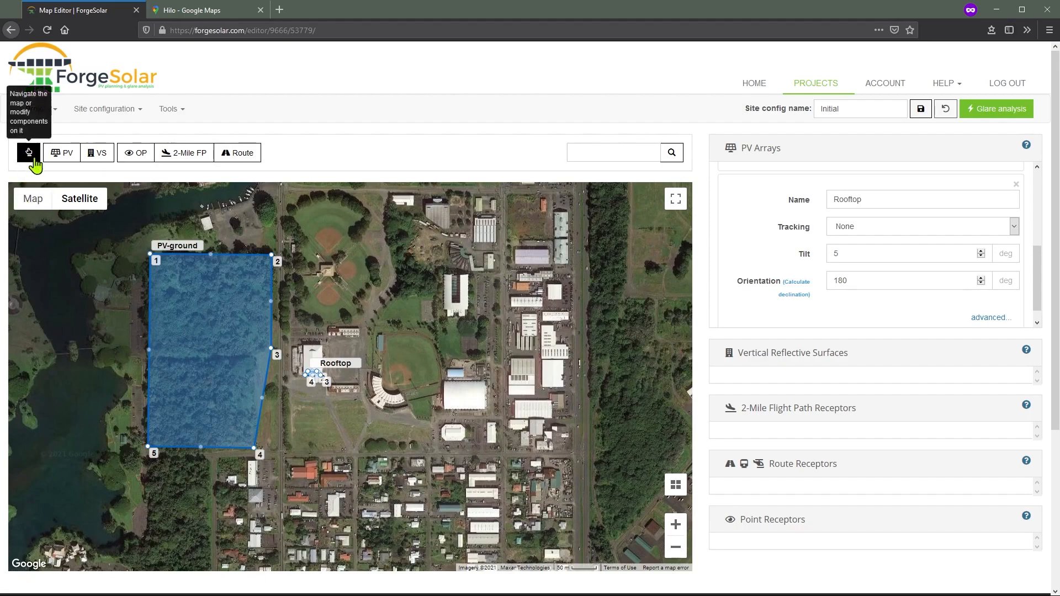
Add a 2-mile flight path with its threshold at the west end of the airport's east-west runway, approaching from due west.
drag(450, 345, 341, 313)
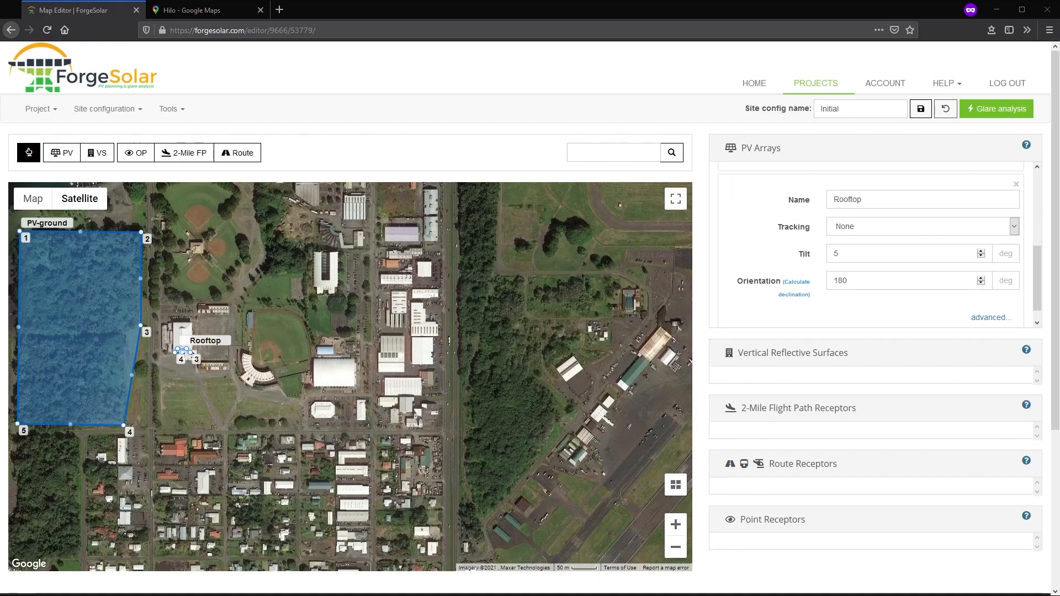
drag(651, 311, 191, 325)
drag(316, 347, 248, 352)
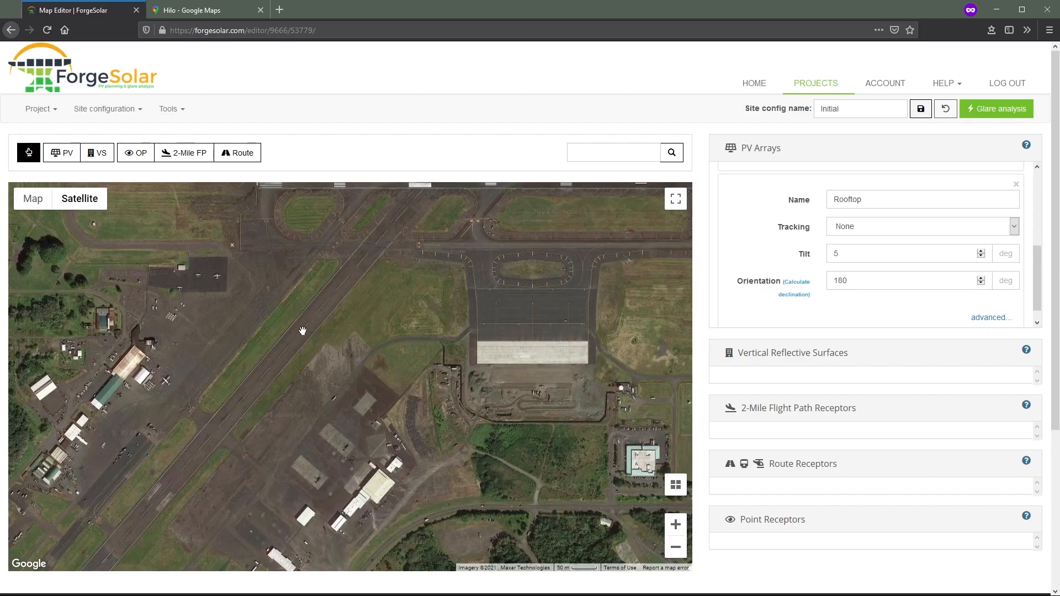
drag(322, 291, 201, 389)
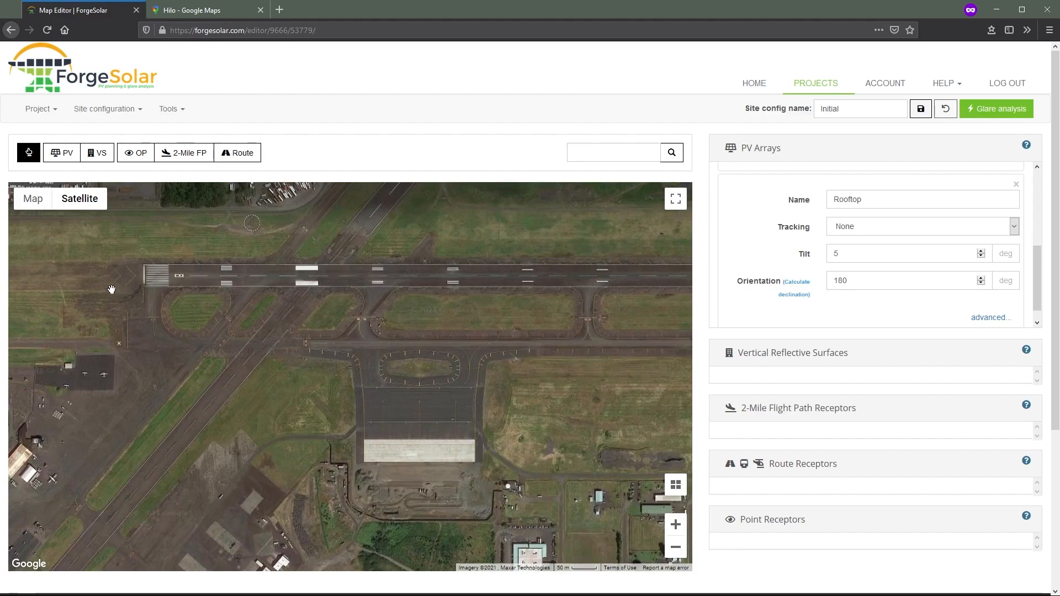
drag(178, 324, 361, 359)
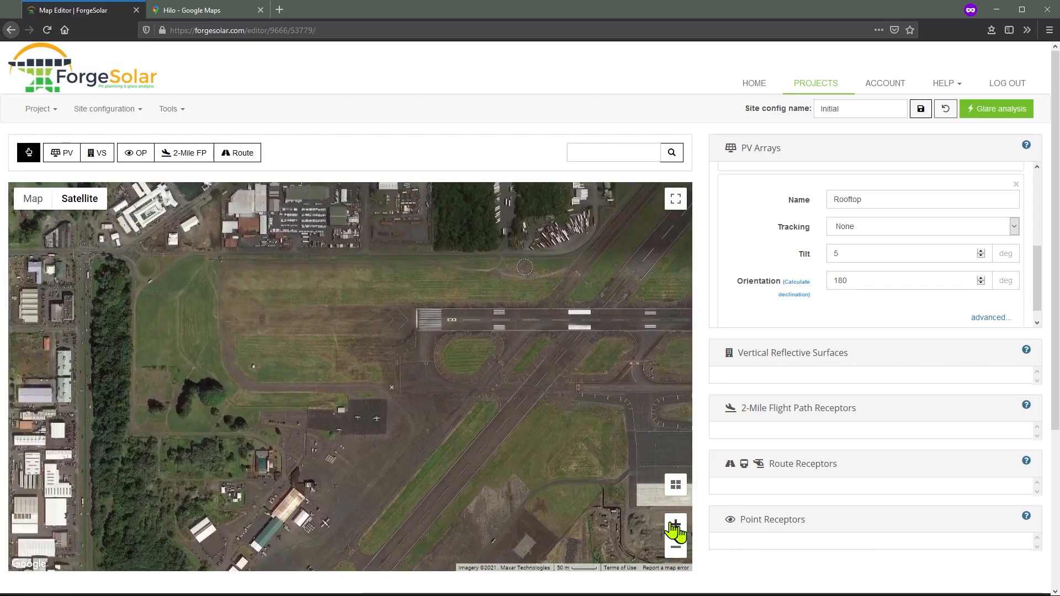
click(675, 525)
drag(471, 340, 334, 405)
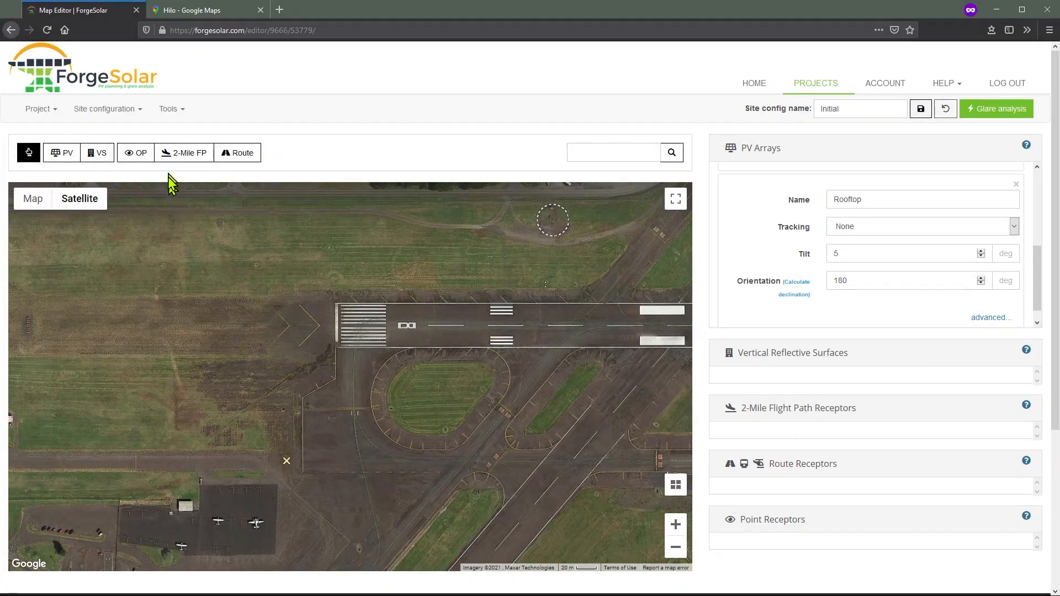
click(185, 156)
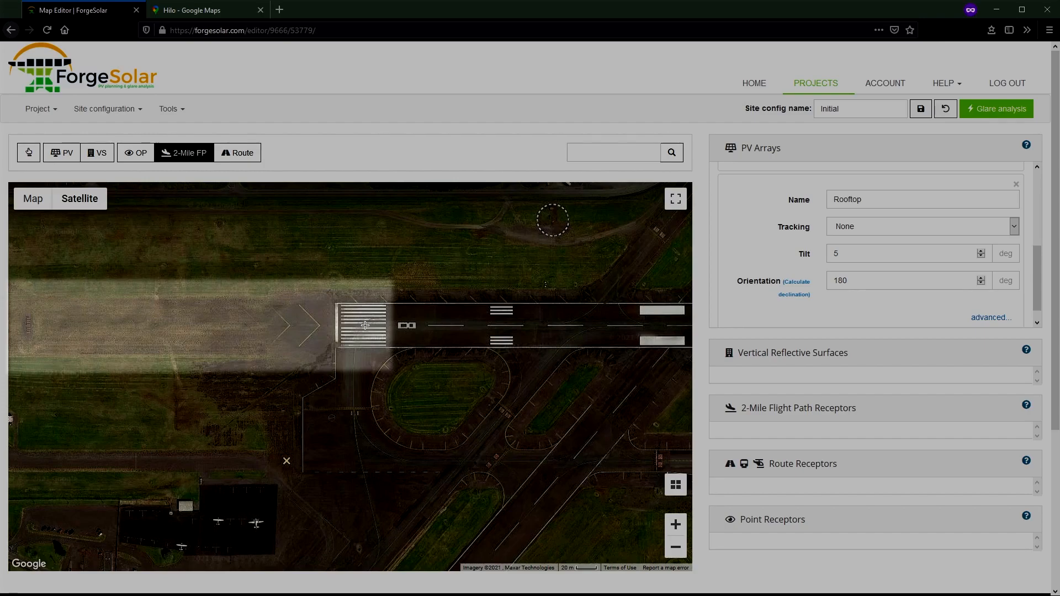
click(365, 326)
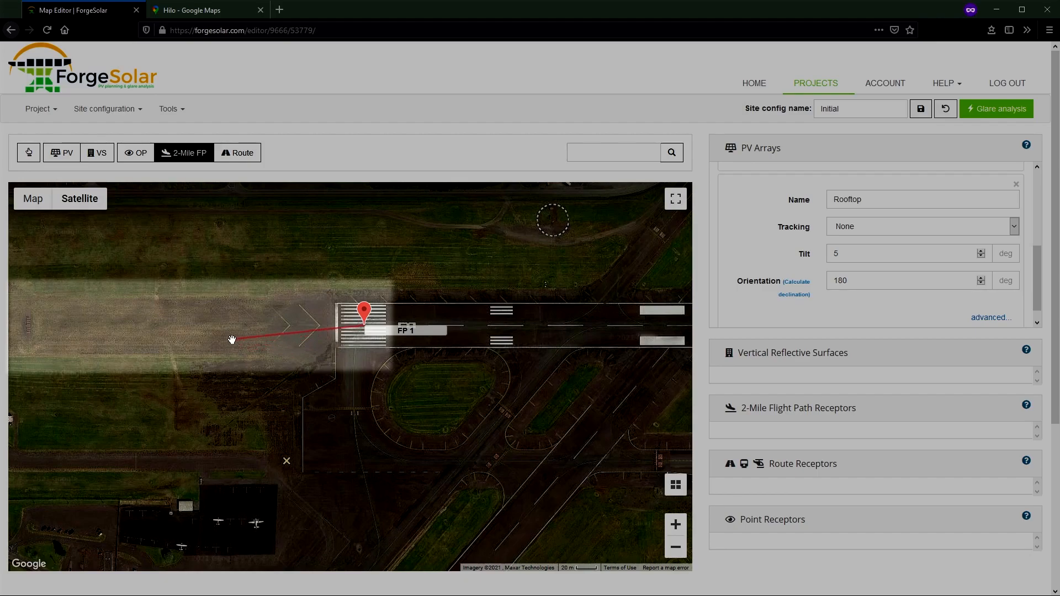
click(131, 324)
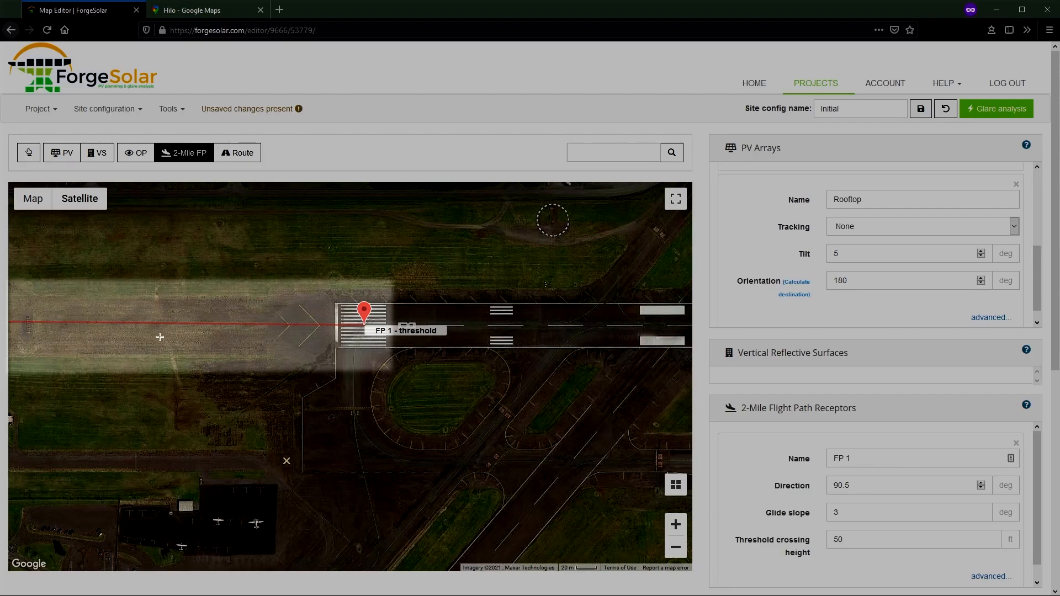
click(29, 152)
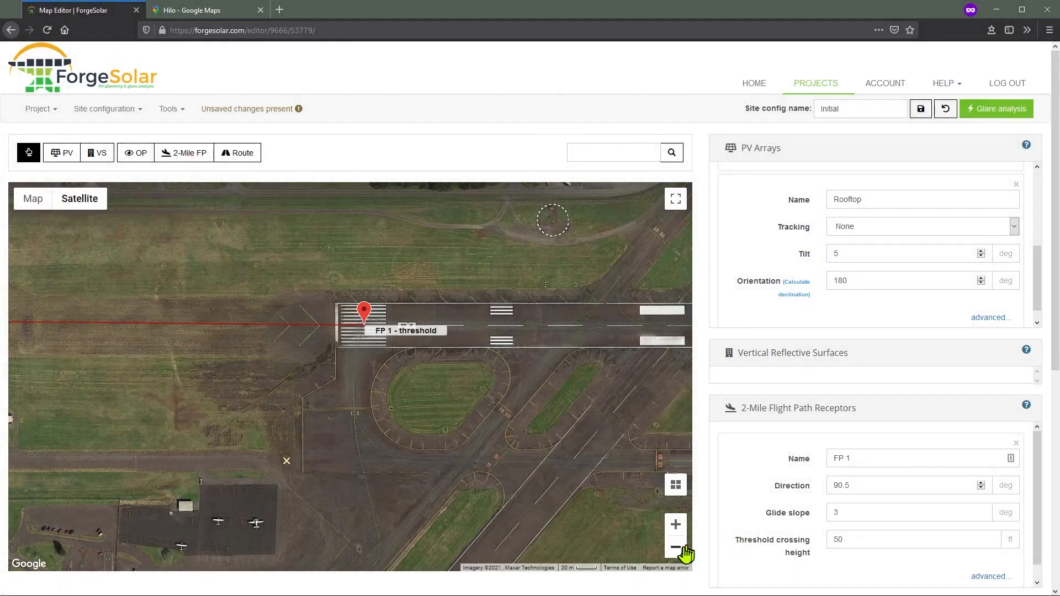
Examine the course of the new flight path west of the runway relative to the PV-ground and Rooftop arrays.
click(685, 548)
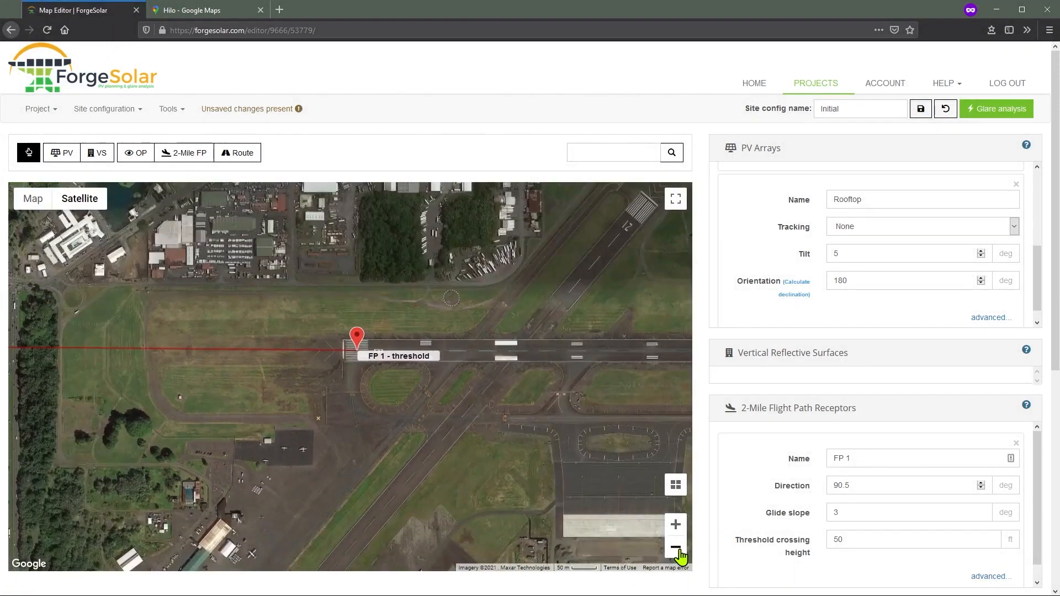
click(682, 550)
drag(120, 433, 534, 428)
drag(191, 417, 343, 421)
drag(477, 428, 231, 423)
drag(589, 416, 317, 407)
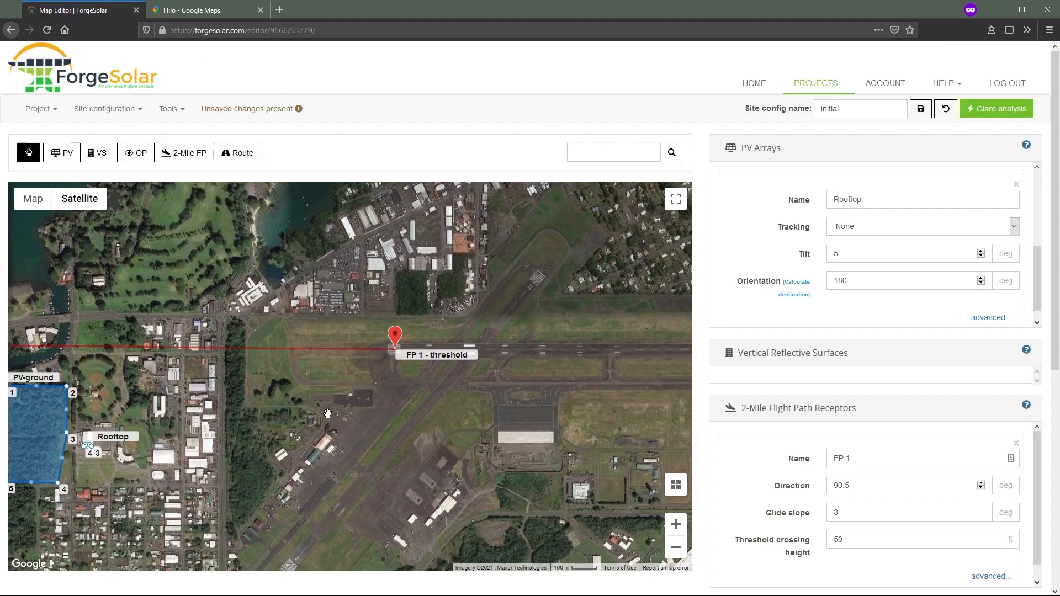
Rename the 2-mile flight path at the runway's west end as FP08 and set its direction to 90 deg.
click(675, 528)
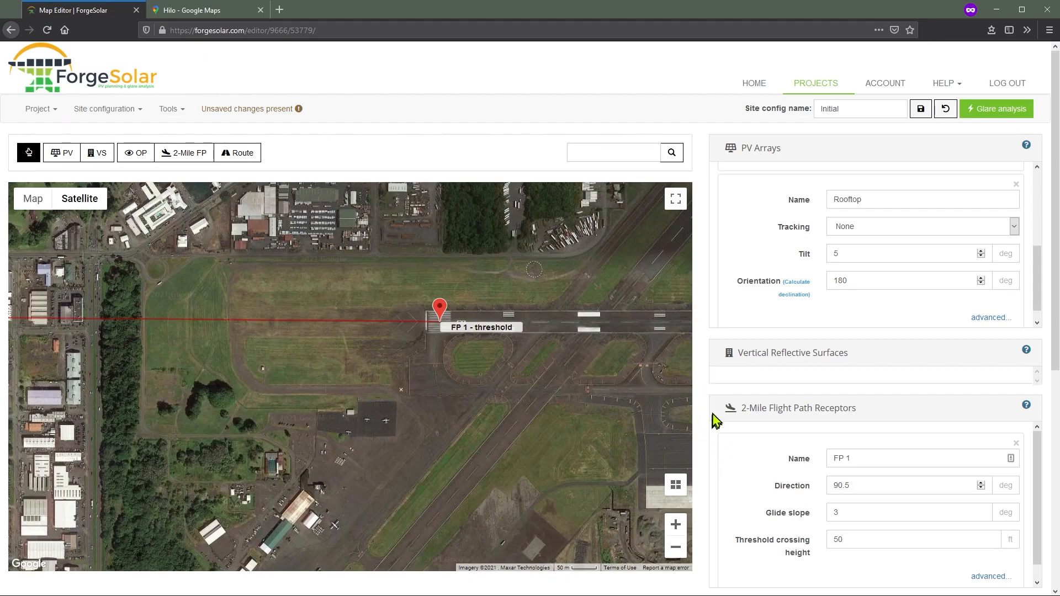
scroll(718, 424, down, 1)
drag(862, 404, 814, 406)
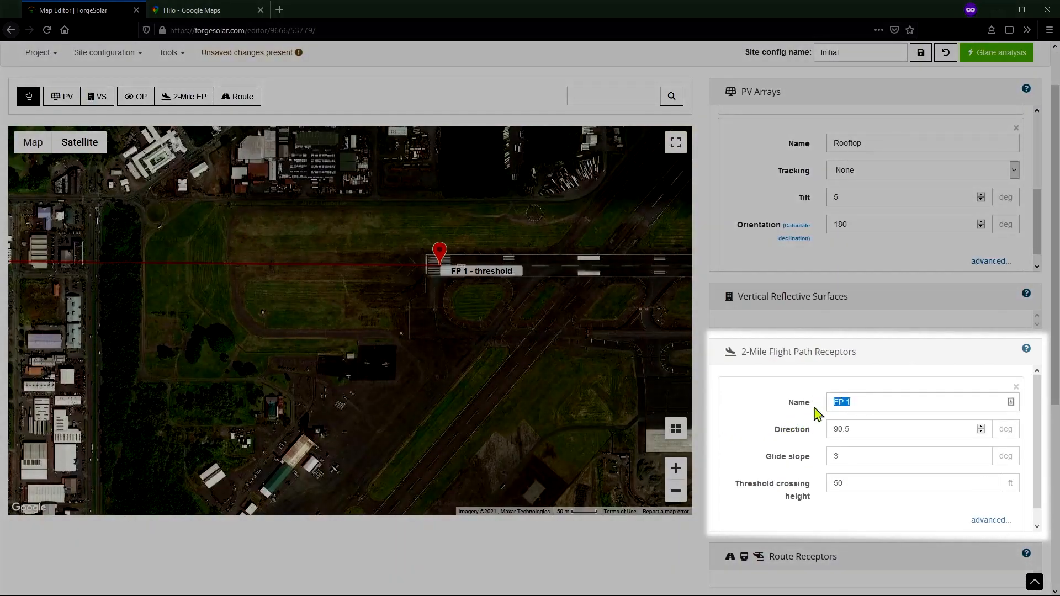
text(FP)
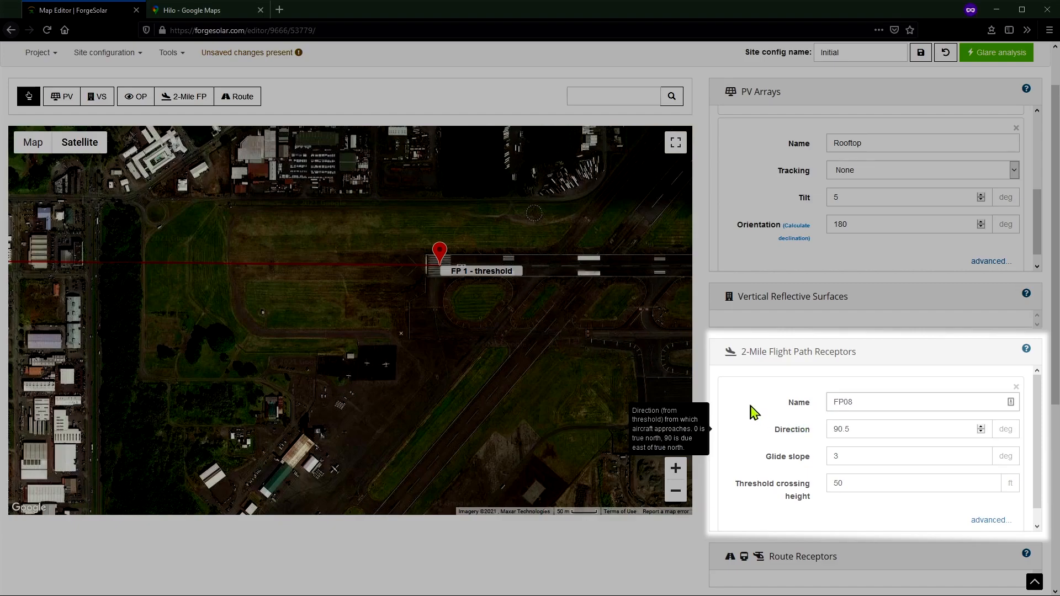
click(866, 432)
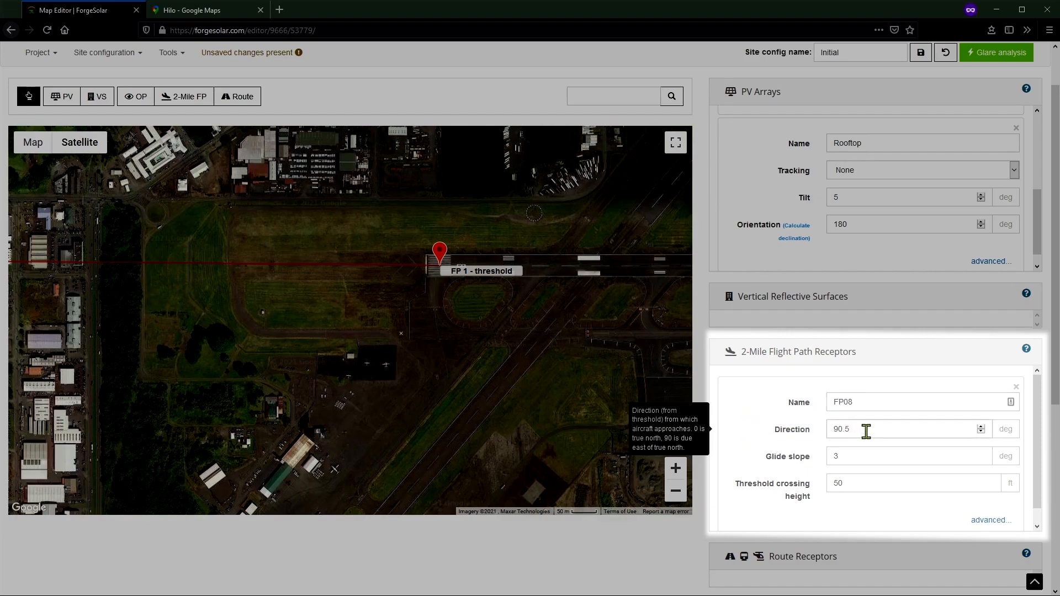
click(861, 455)
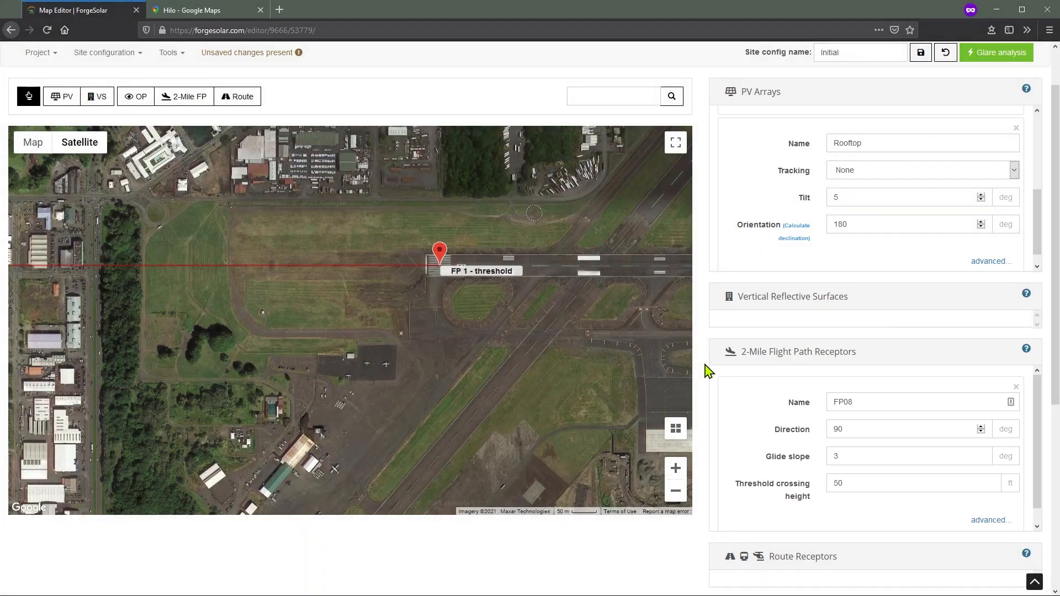
Add a second 2-mile flight path with its threshold at the east end of the east-west runway, approaching from due east.
drag(628, 317, 289, 324)
drag(552, 306, 274, 312)
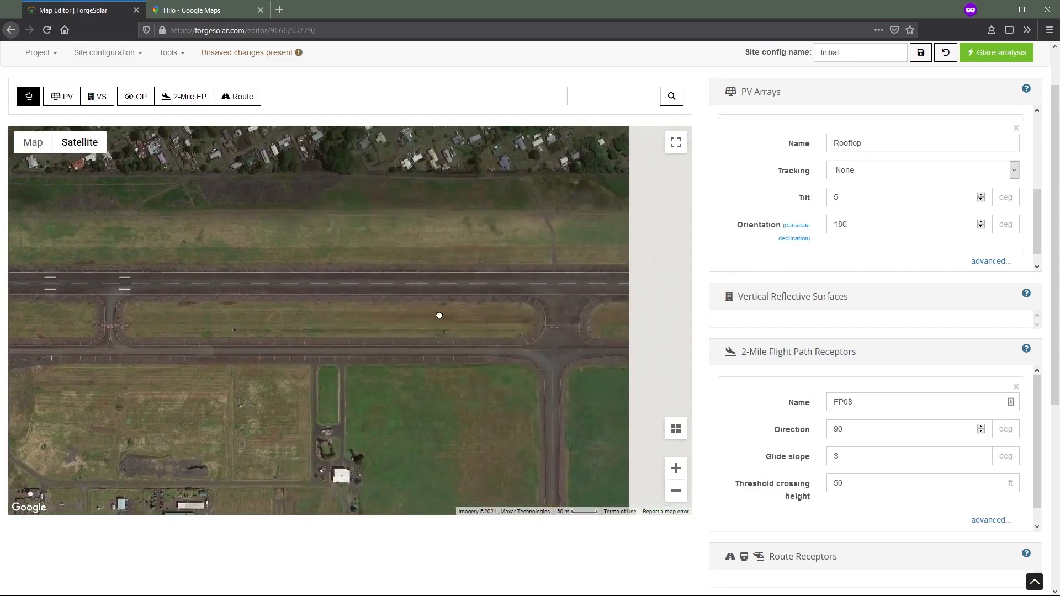
drag(454, 313, 258, 310)
drag(574, 314, 240, 316)
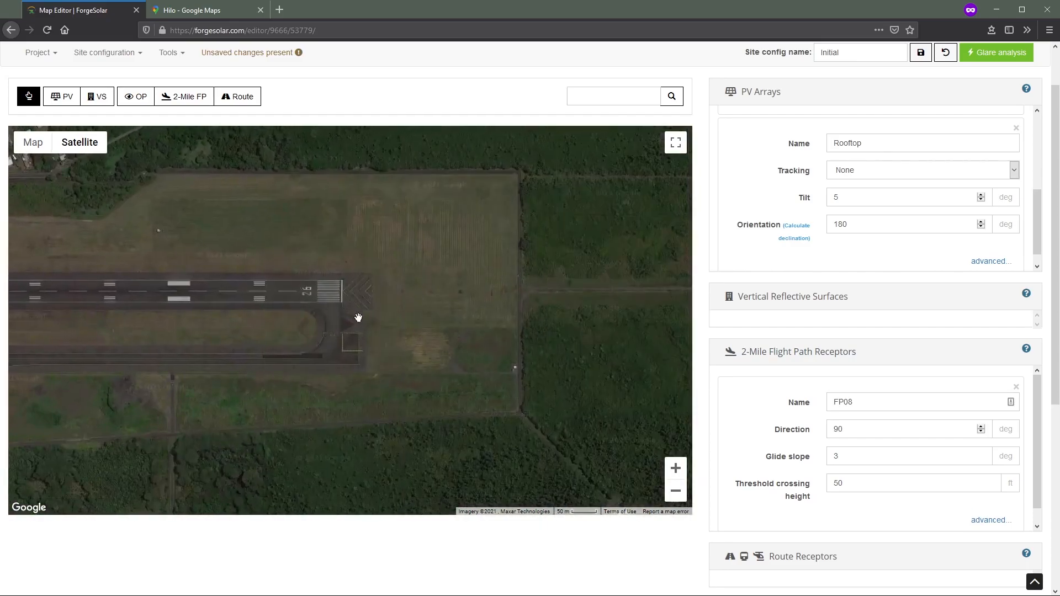
drag(320, 336, 305, 339)
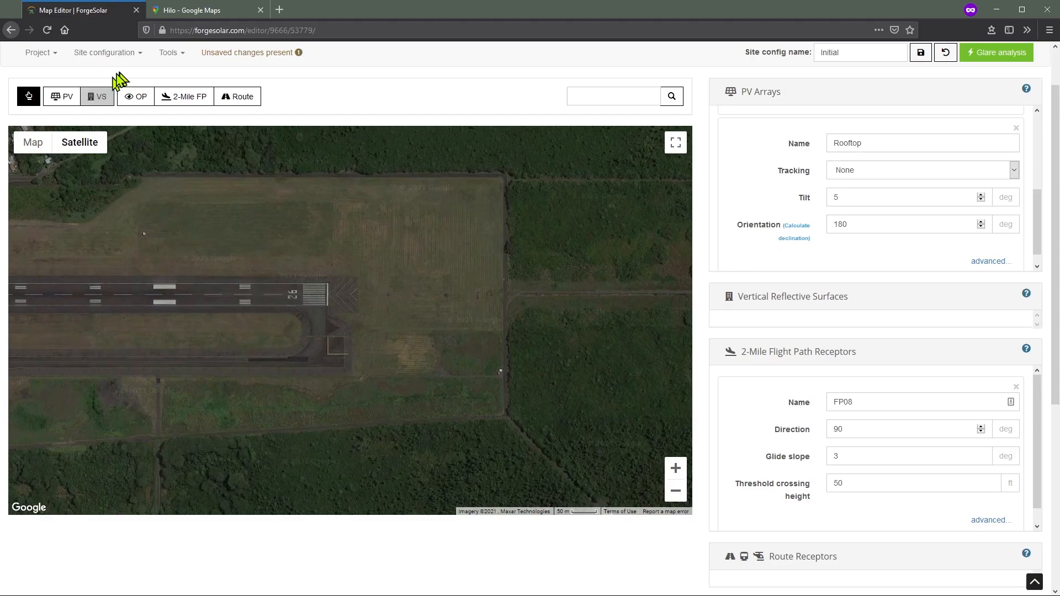
click(184, 97)
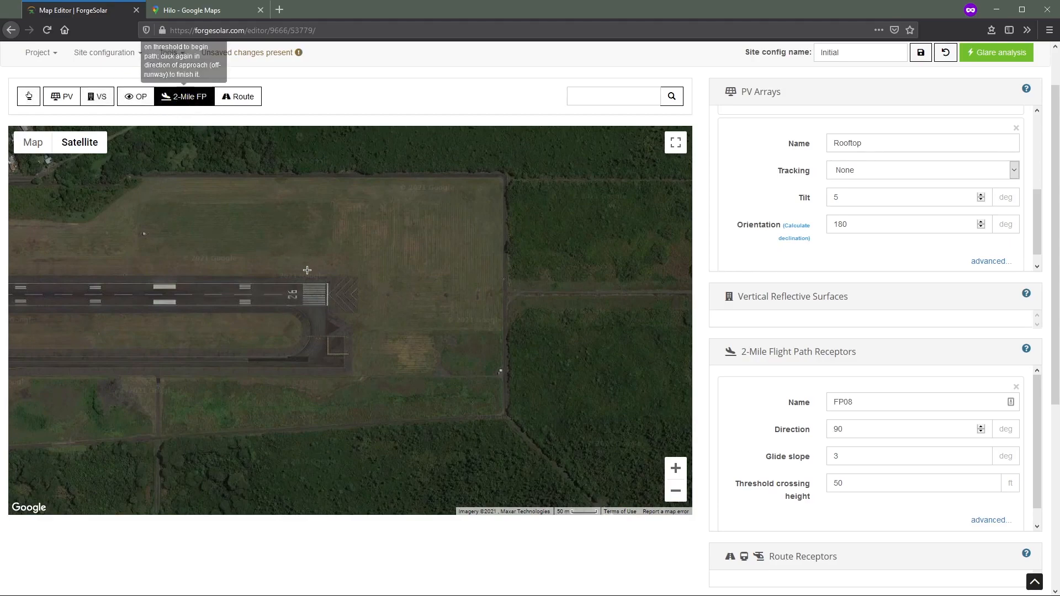
click(315, 294)
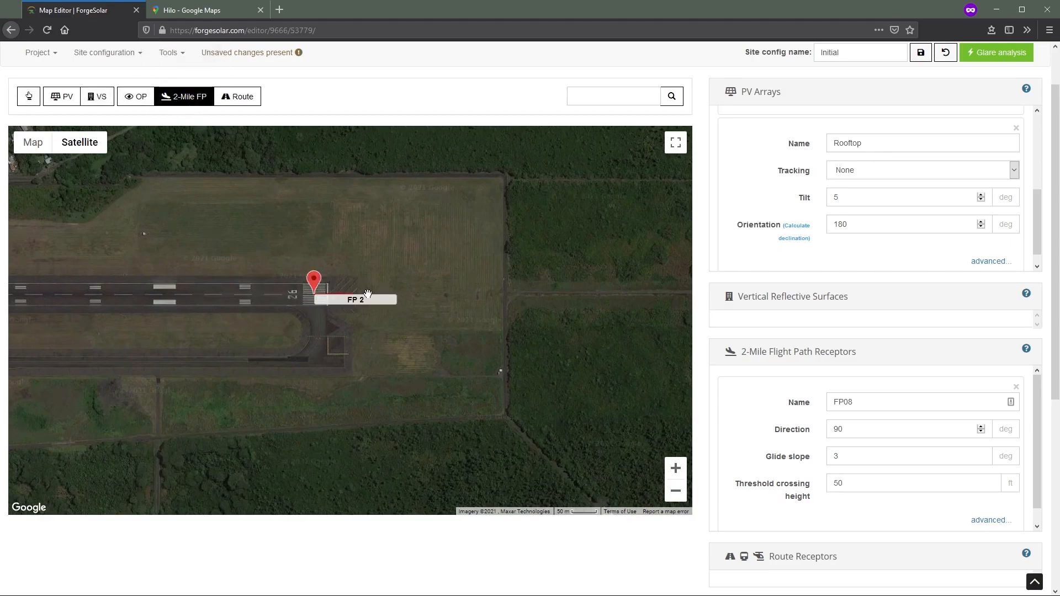
click(637, 295)
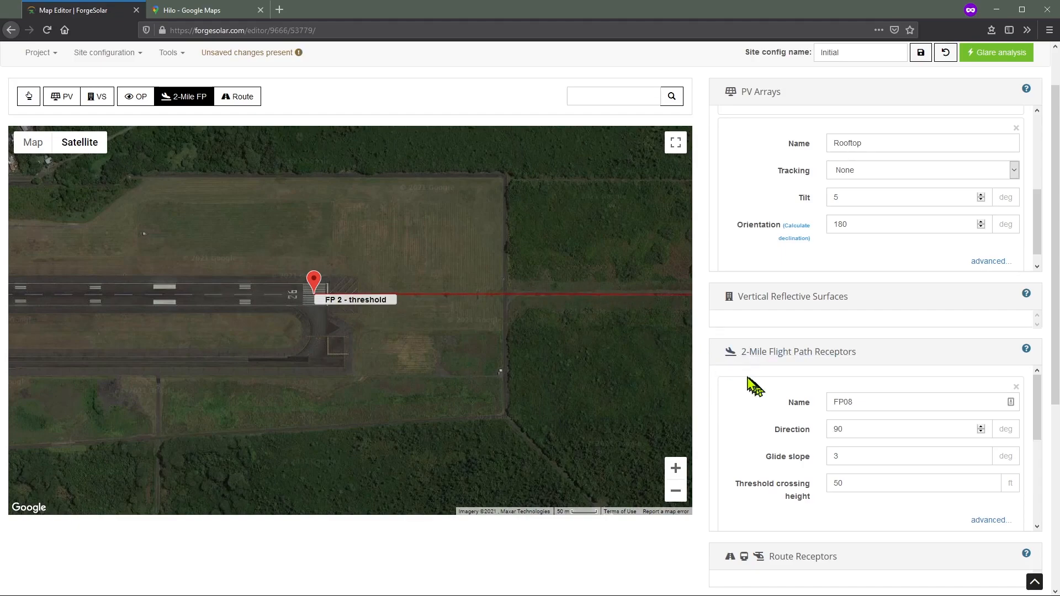
Rename the second flight path as FP26 and set its direction to 270 deg.
scroll(749, 386, down, 2)
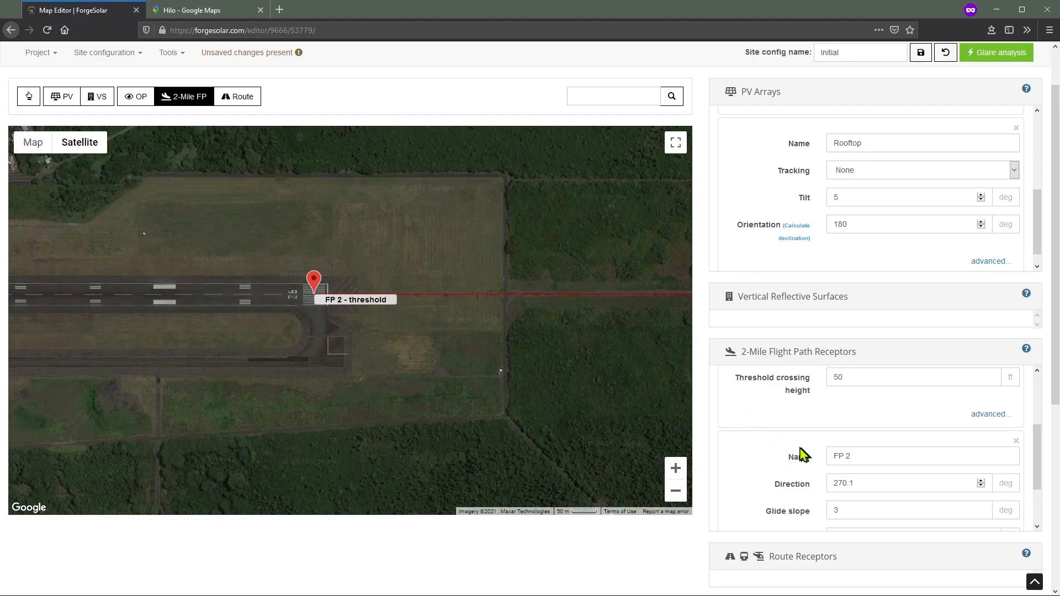
drag(861, 462, 819, 471)
text(F)
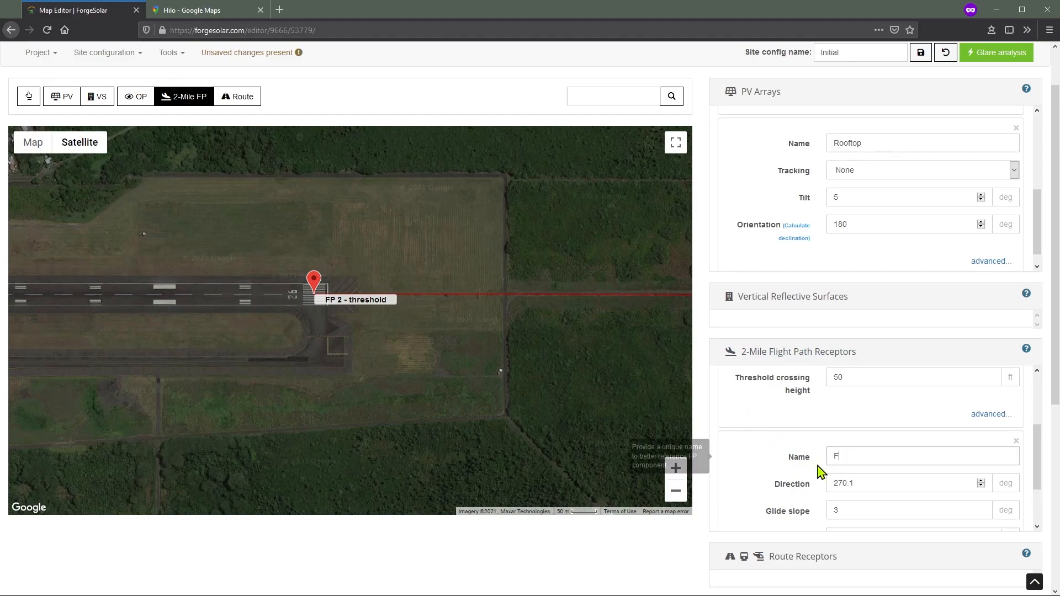
text(P26)
key(Tab)
click(873, 485)
key(BackSpace)
key(BackSpace)
click(855, 514)
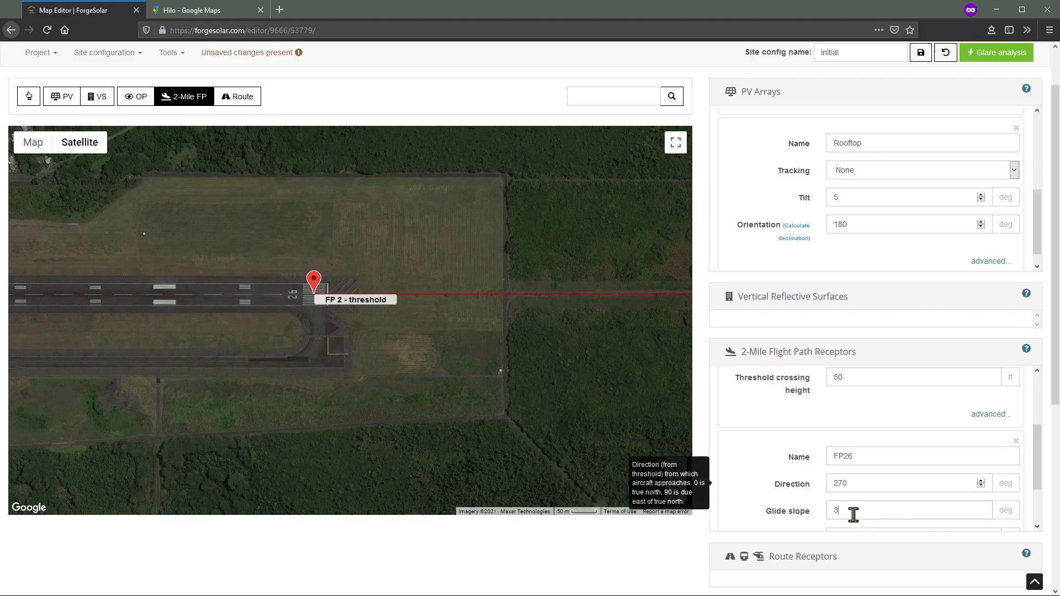
Review FP26's advanced flight path parameters, accept them and save the site configuration.
scroll(759, 480, down, 2)
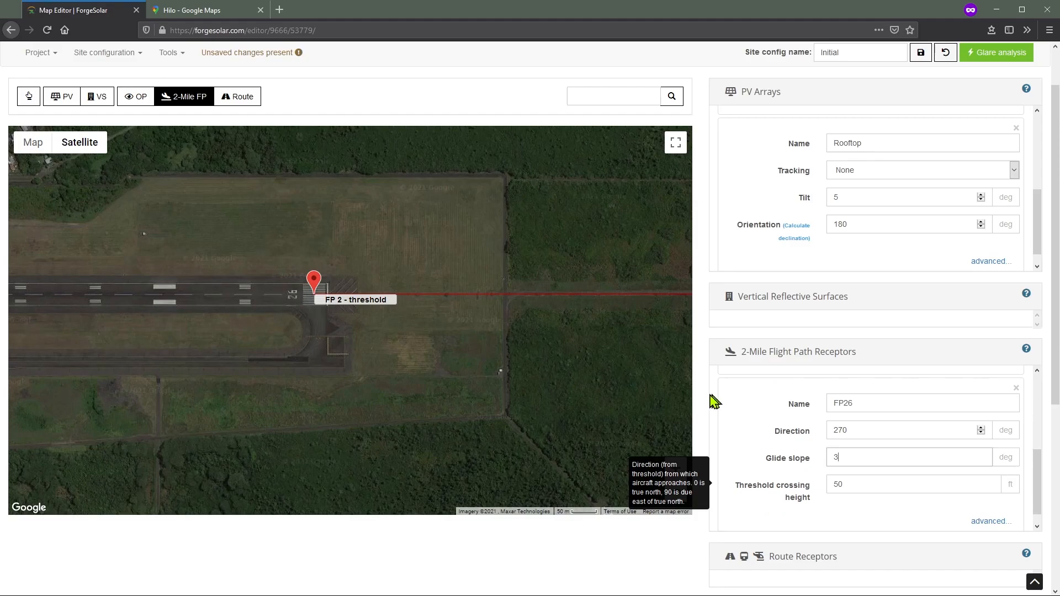
click(990, 522)
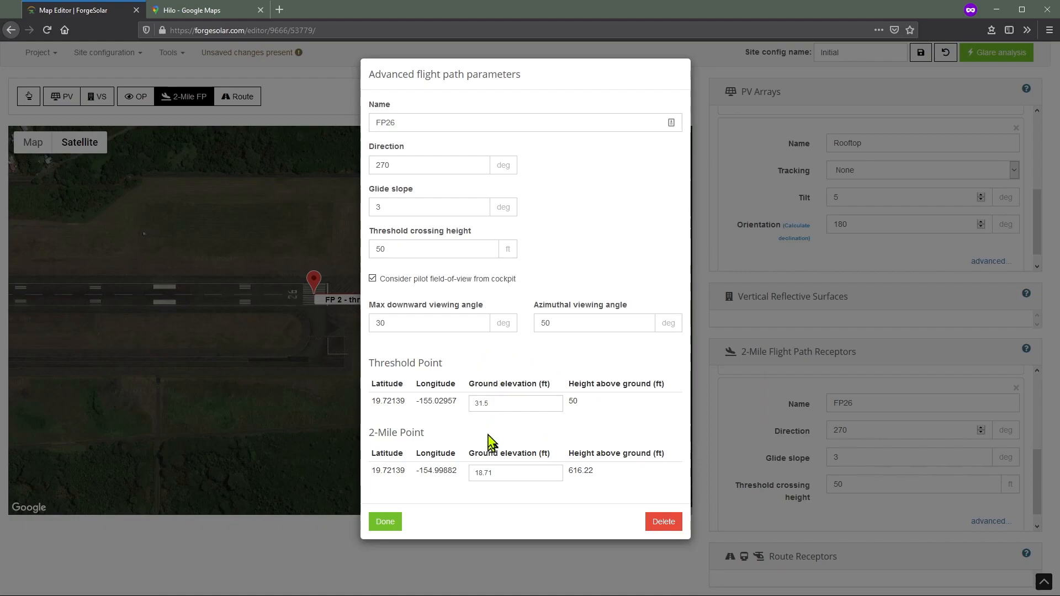
click(390, 525)
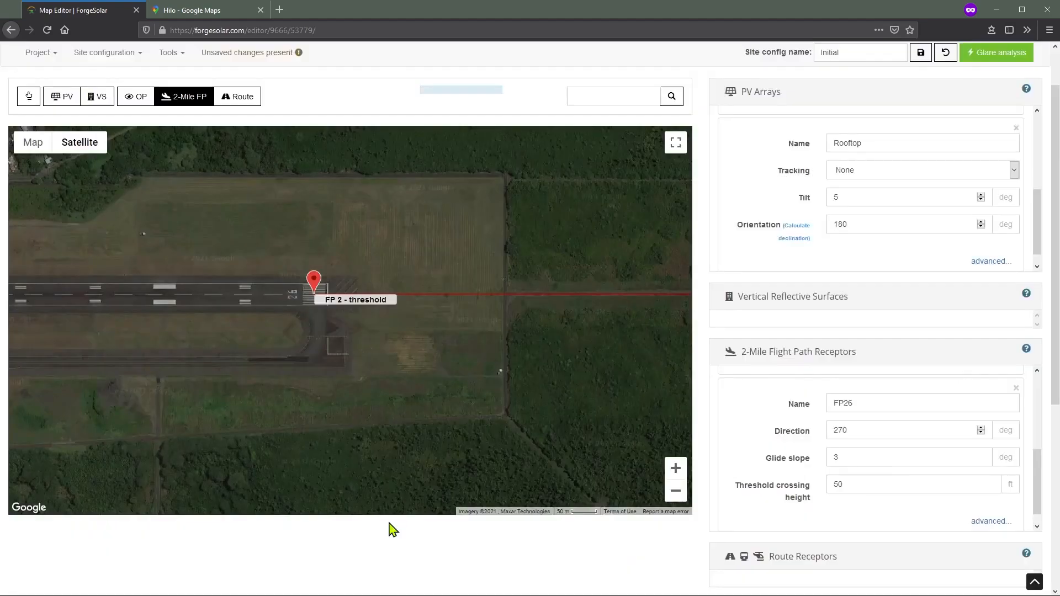
click(920, 52)
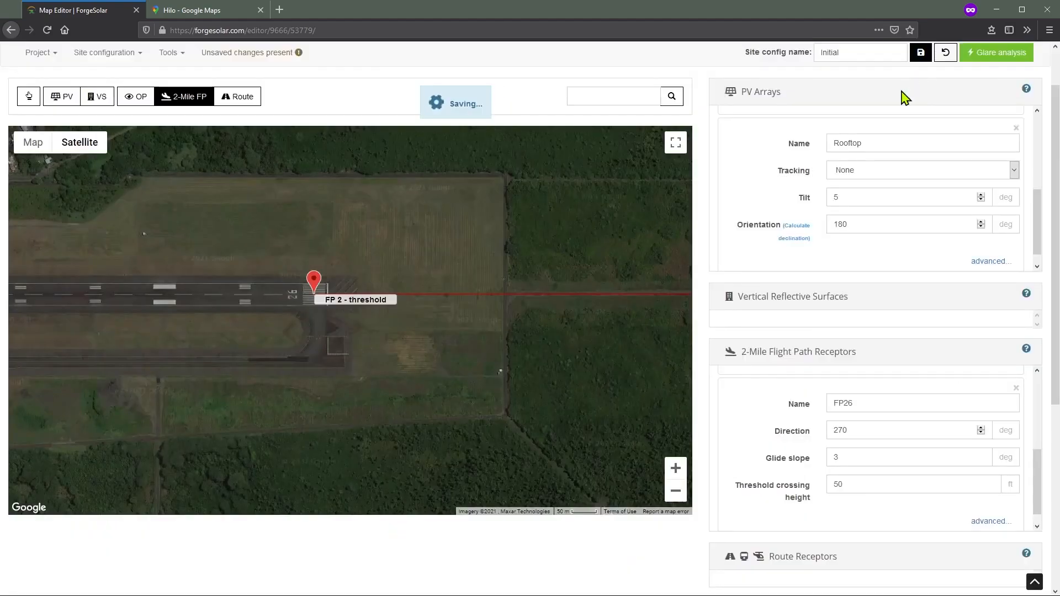
Add an observation point at the airport's control tower, south of the east-west runway.
mouse_move(72, 141)
click(28, 96)
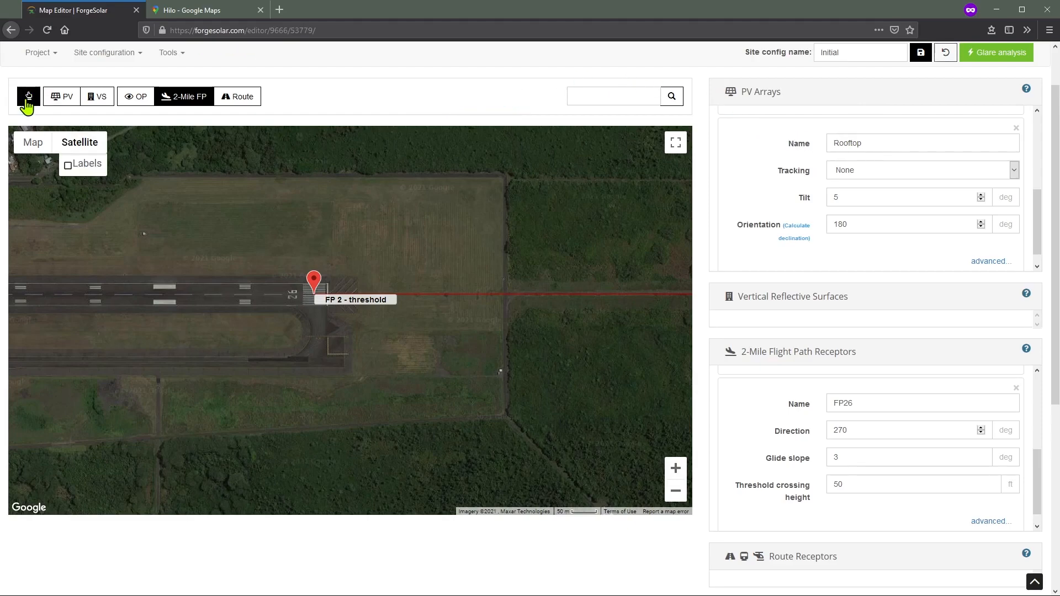
drag(177, 395, 428, 352)
drag(173, 398, 587, 320)
click(676, 491)
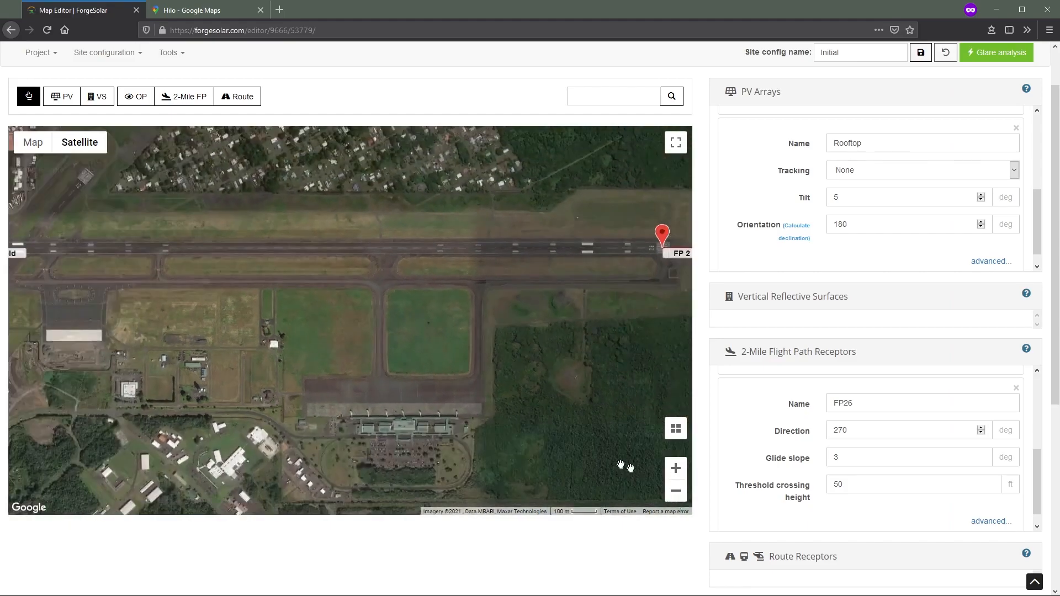
mouse_move(658, 436)
mouse_down()
mouse_move(480, 406)
mouse_move(497, 381)
mouse_up()
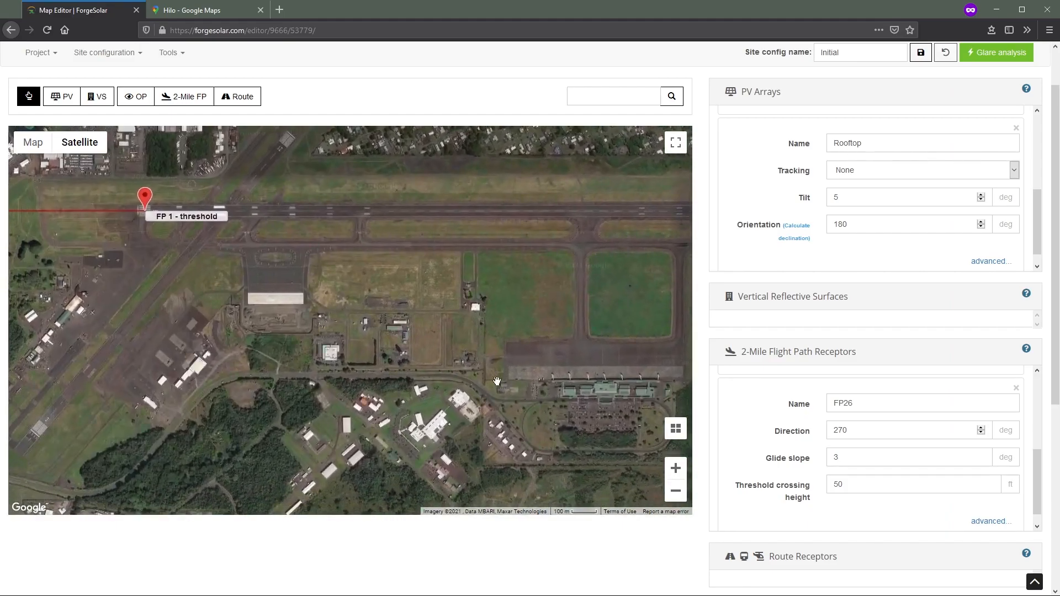
click(675, 469)
click(676, 468)
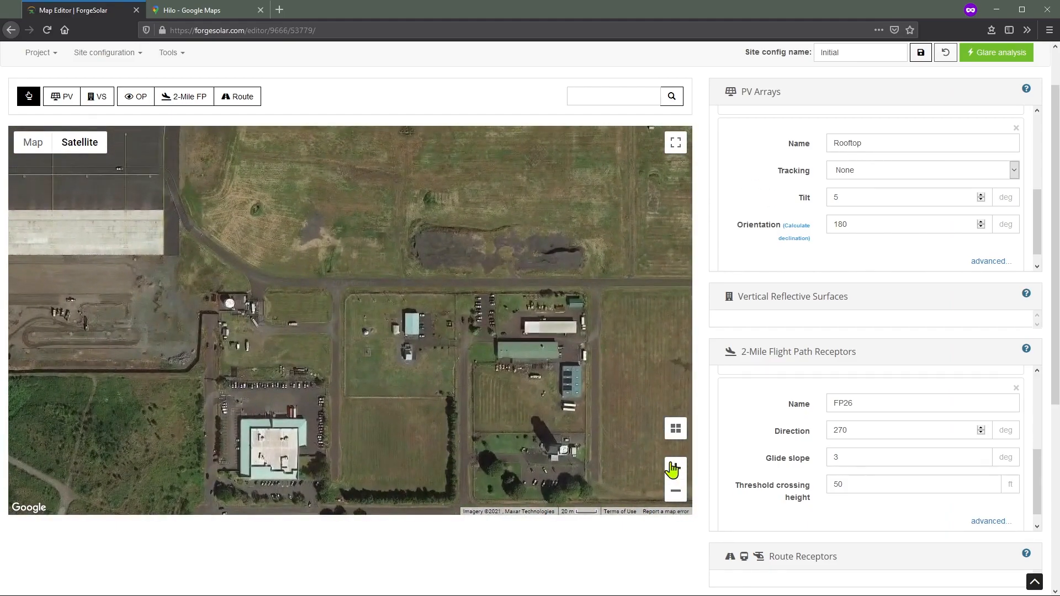
key(Down)
key(Right)
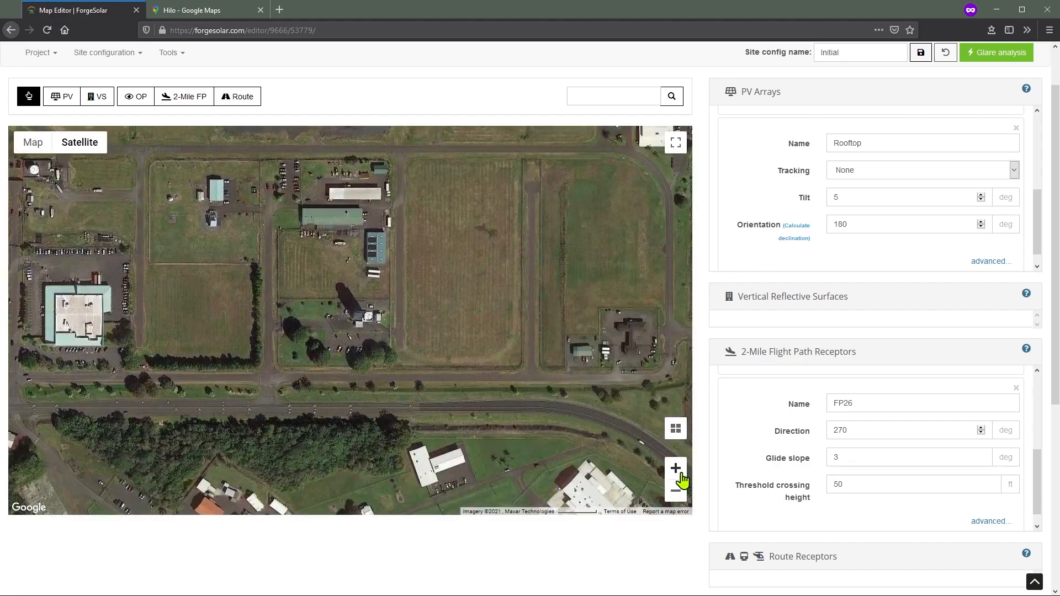
click(676, 472)
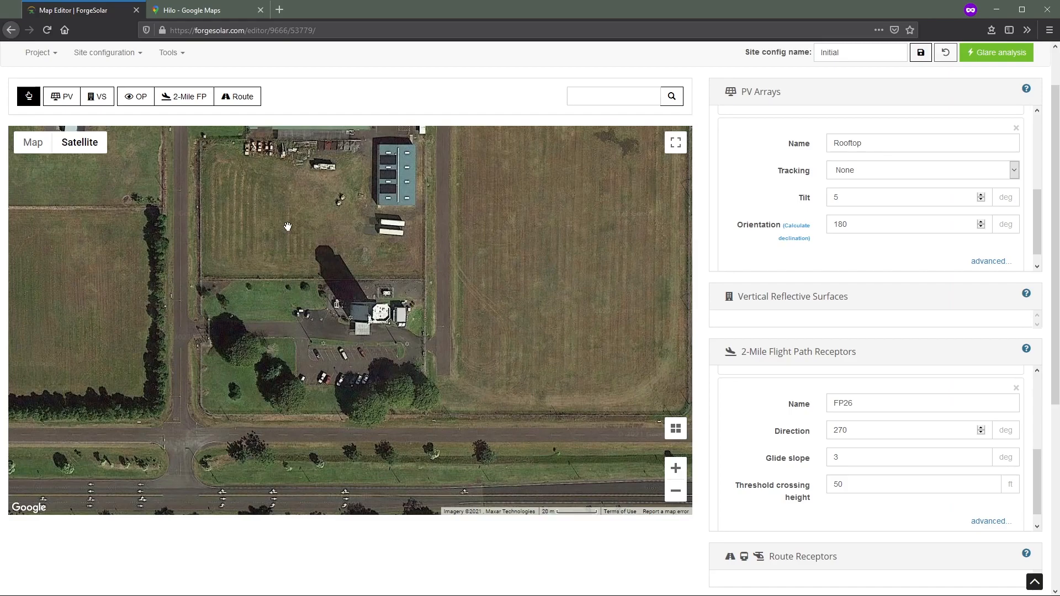
scroll(707, 387, down, 1)
scroll(707, 386, up, 1)
click(135, 102)
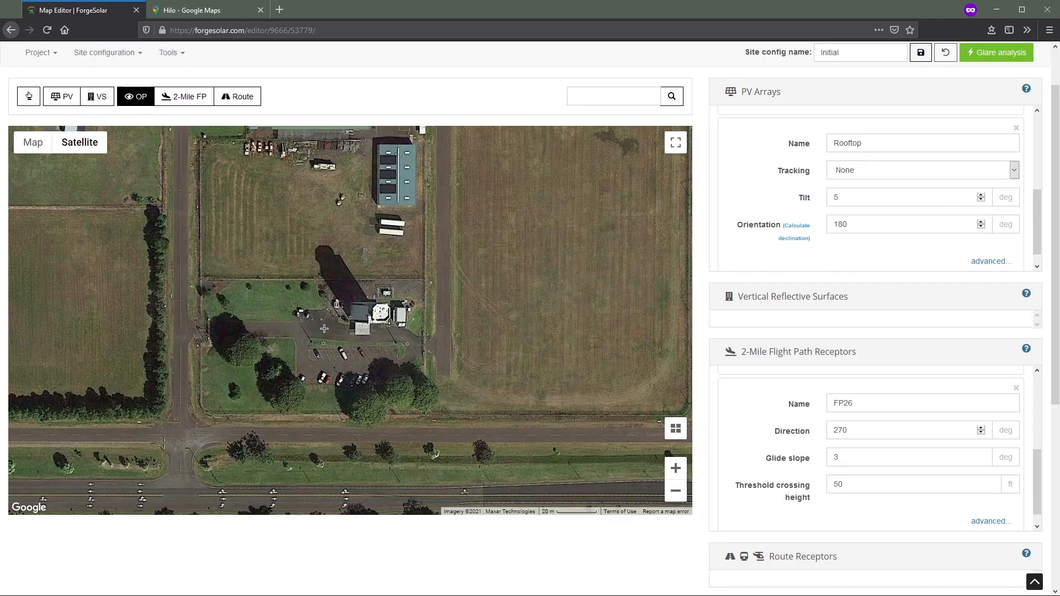
click(359, 311)
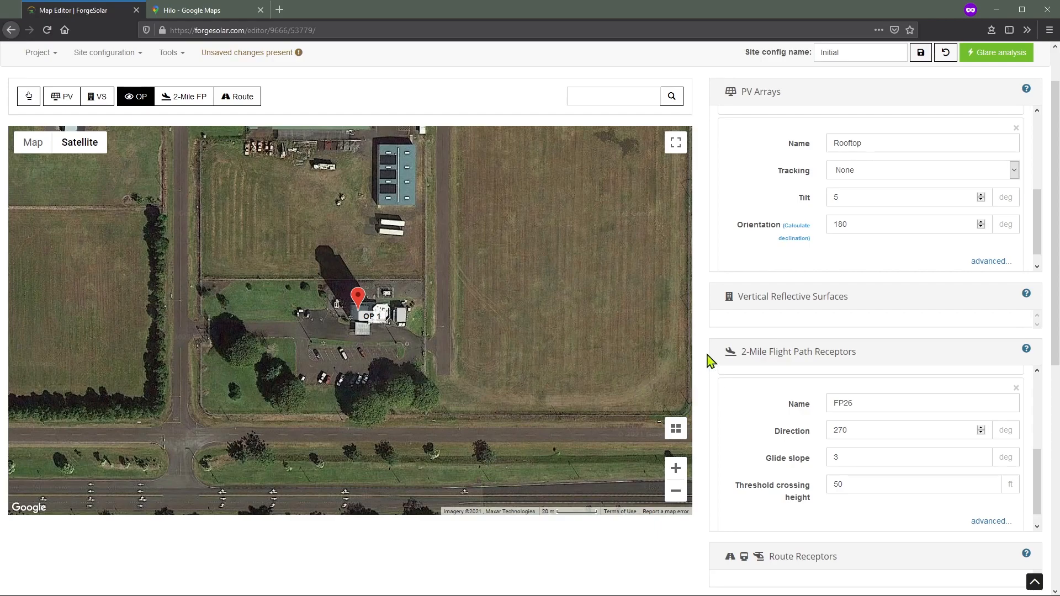
Mark the new point receptor as an ATCT, set its height to 105 ft and save the site configuration.
scroll(711, 360, down, 4)
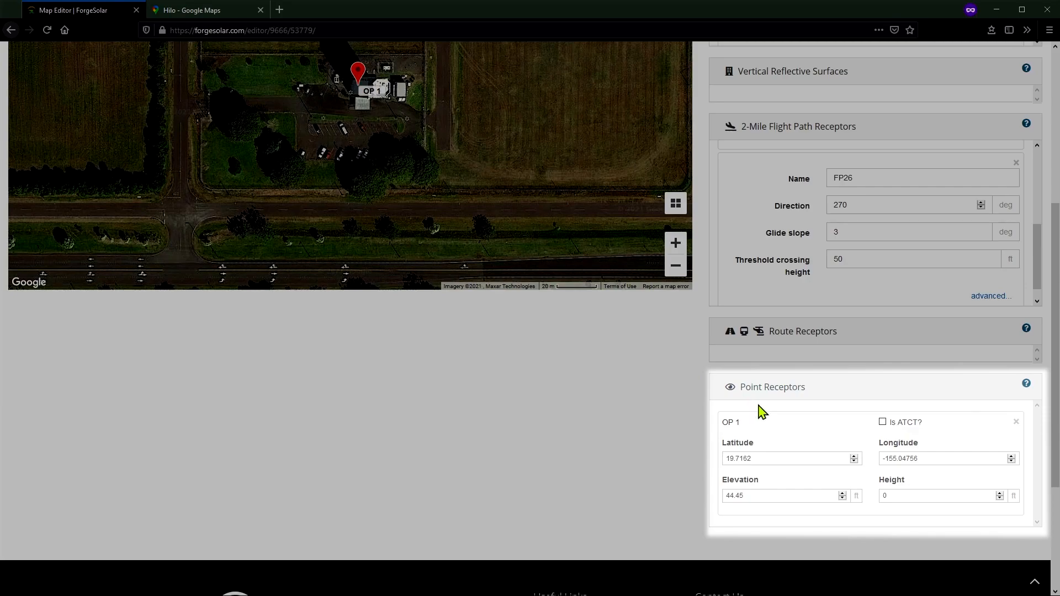
click(882, 423)
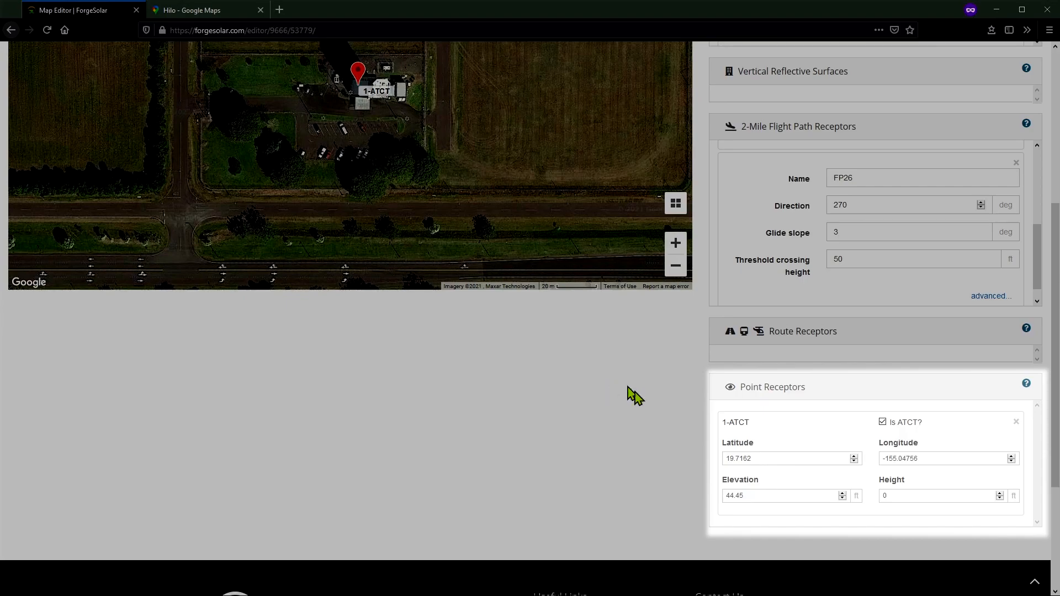
click(902, 495)
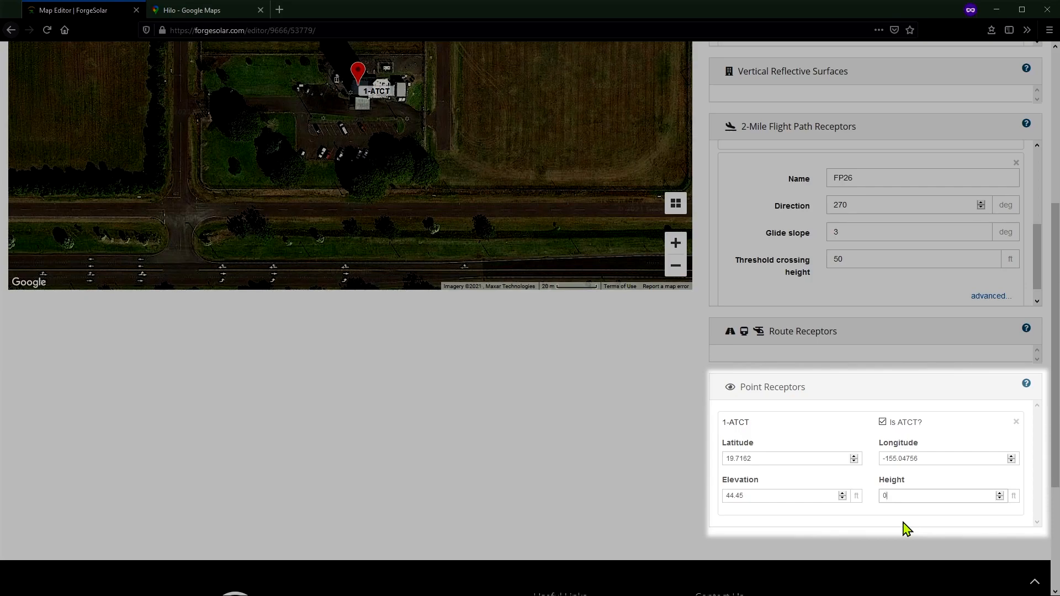
text(105)
click(707, 391)
scroll(710, 397, up, 5)
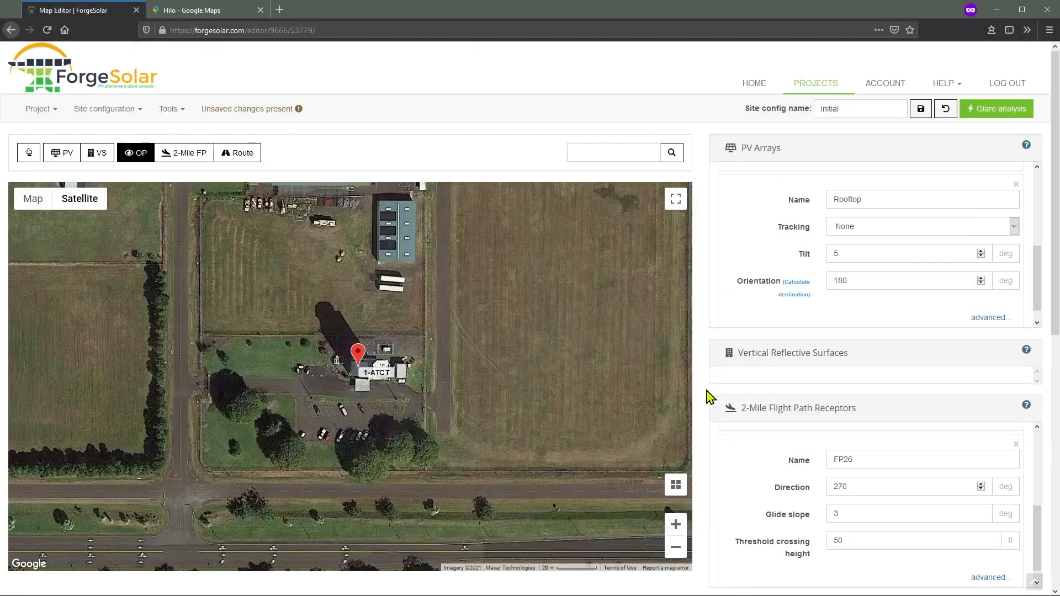
click(921, 110)
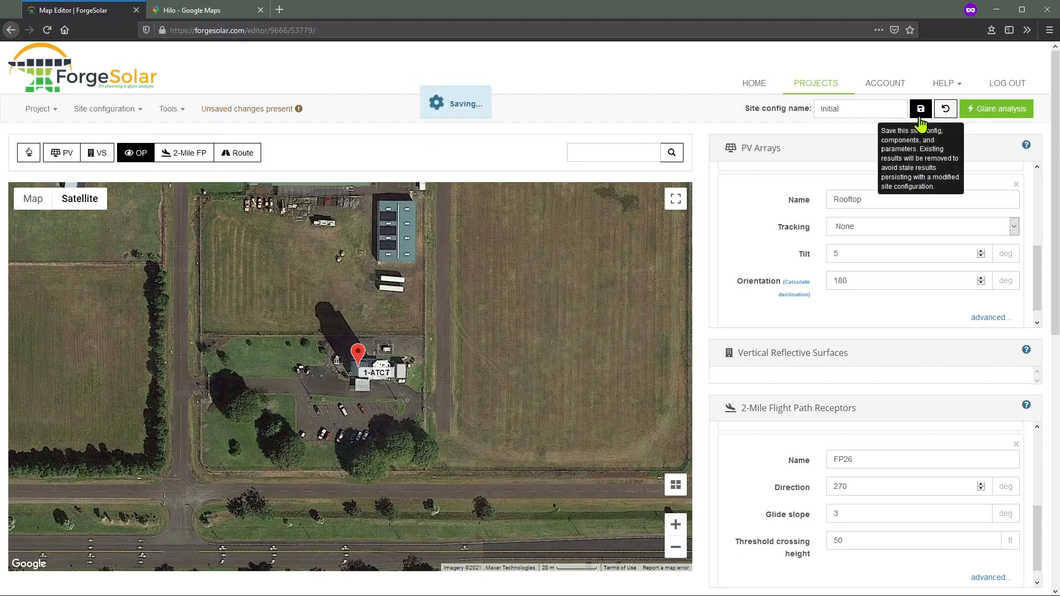
Start a route receptor on the main east-west road northeast of the PV arrays, at the intersection just west of the roundabout.
click(28, 154)
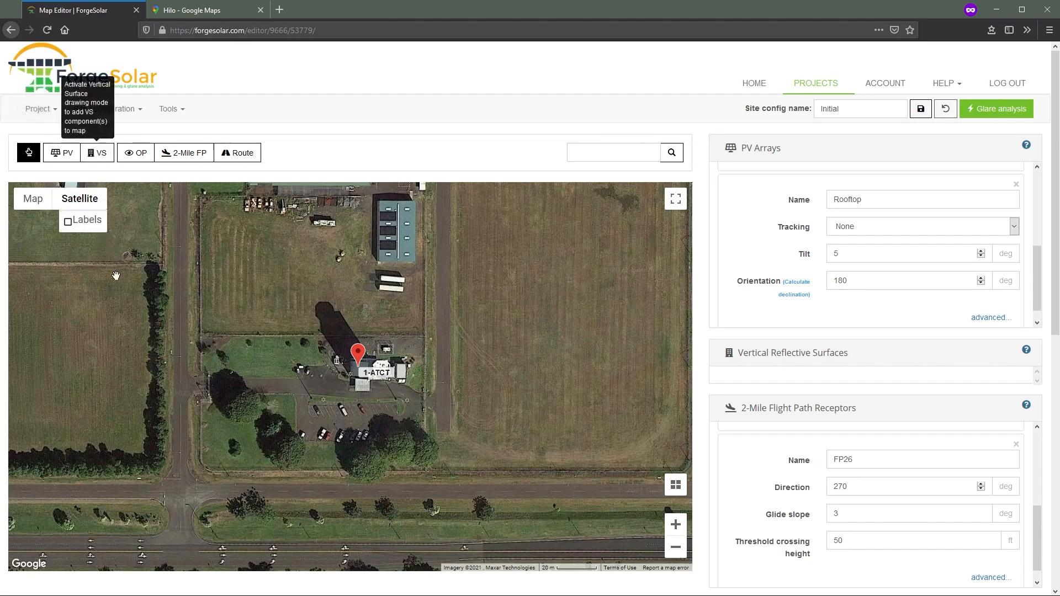
drag(124, 316, 314, 300)
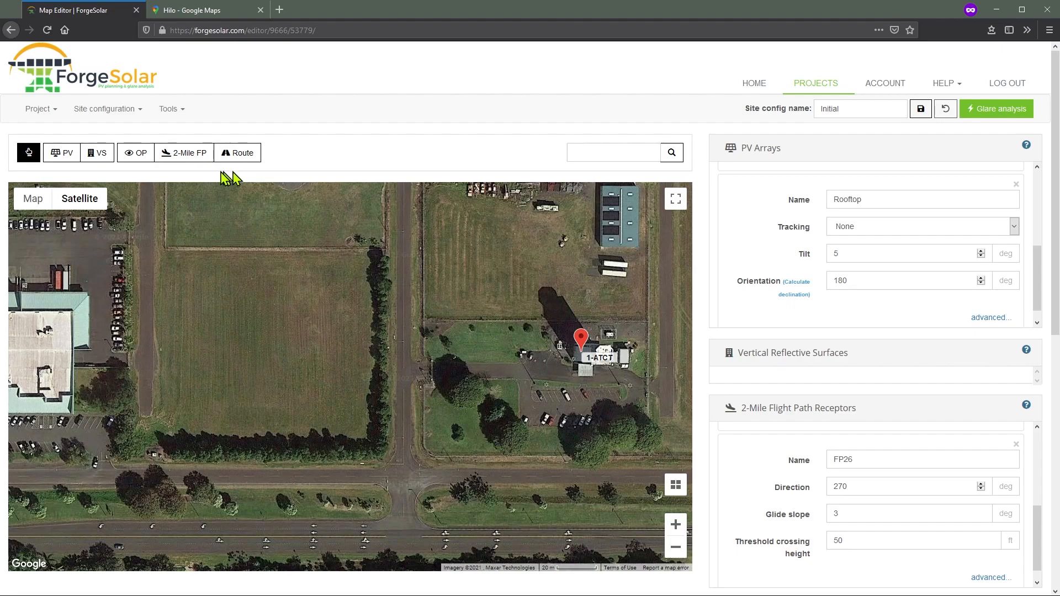
drag(102, 298, 312, 312)
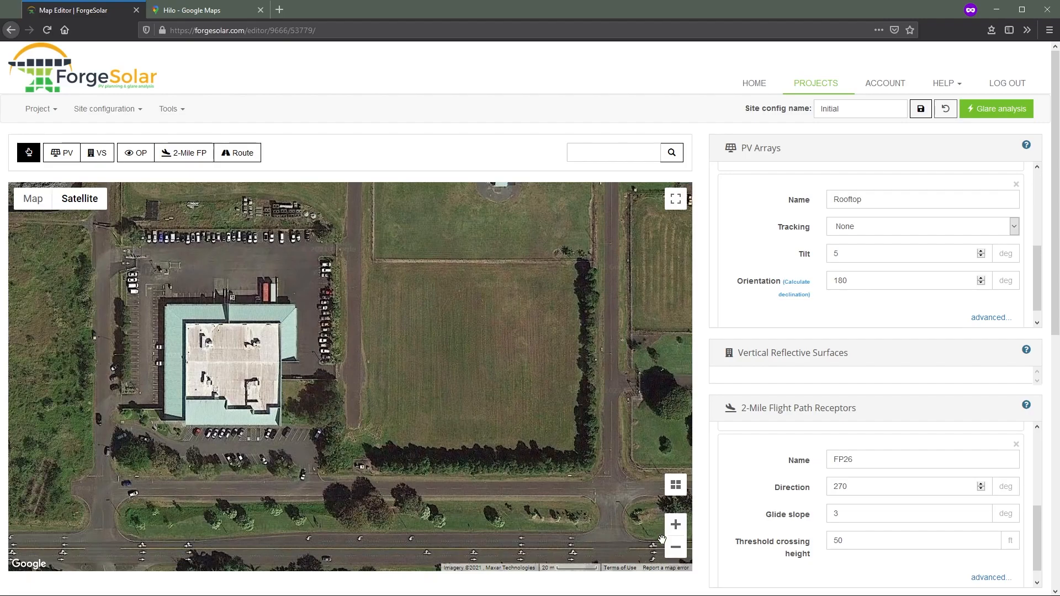
click(677, 554)
click(677, 553)
click(677, 554)
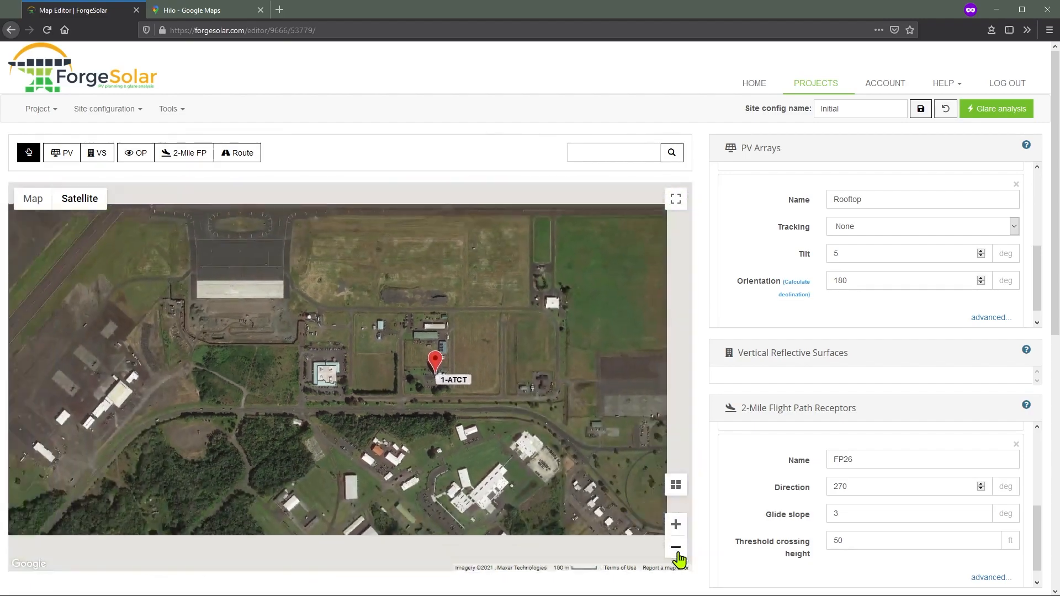
click(677, 554)
drag(290, 394, 678, 499)
click(681, 527)
click(683, 528)
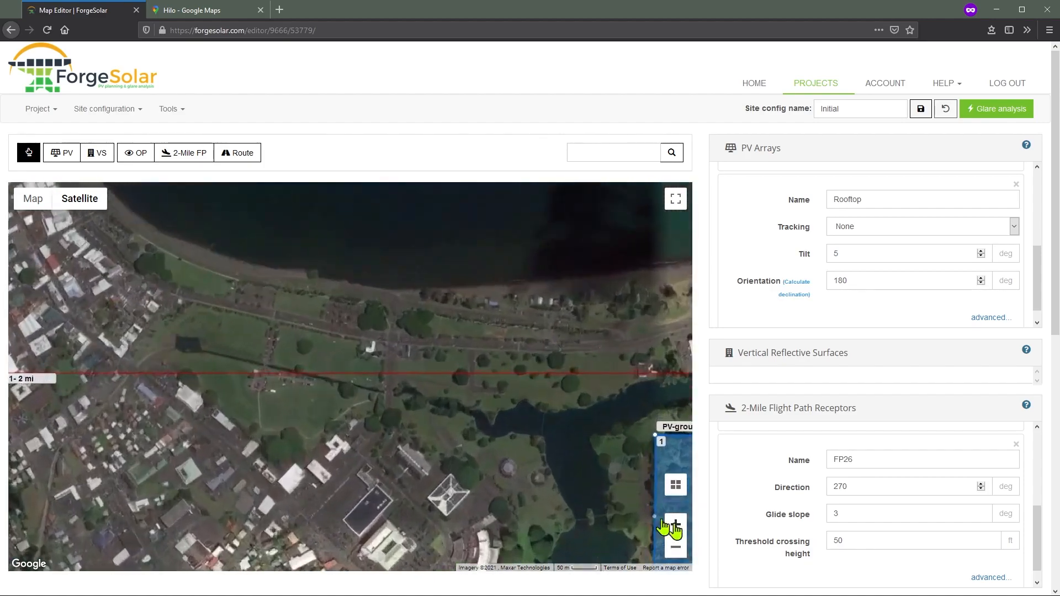
drag(433, 287, 252, 277)
drag(500, 285, 288, 297)
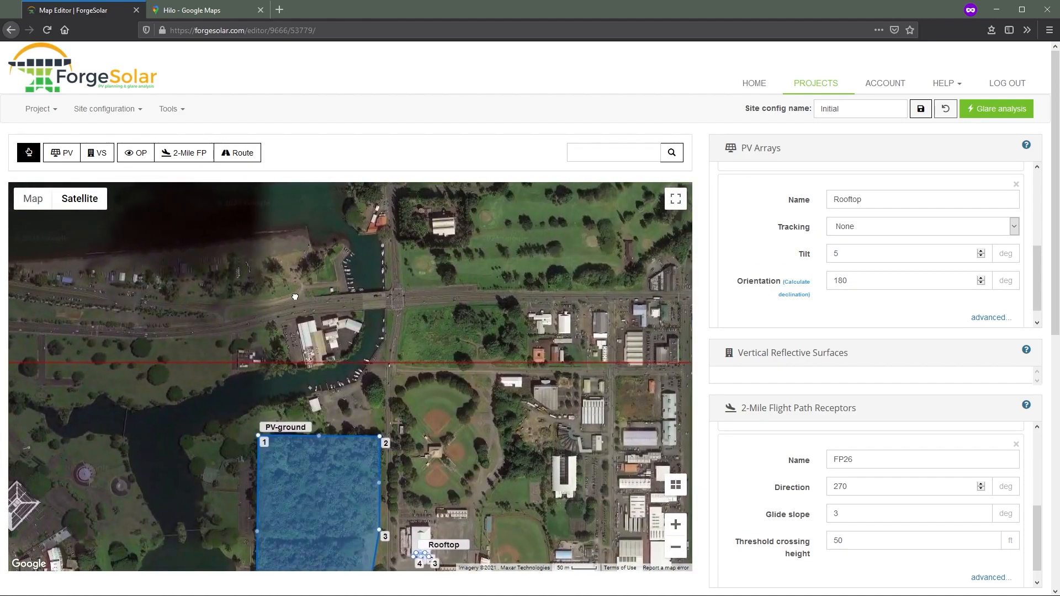
click(676, 525)
drag(516, 305, 256, 357)
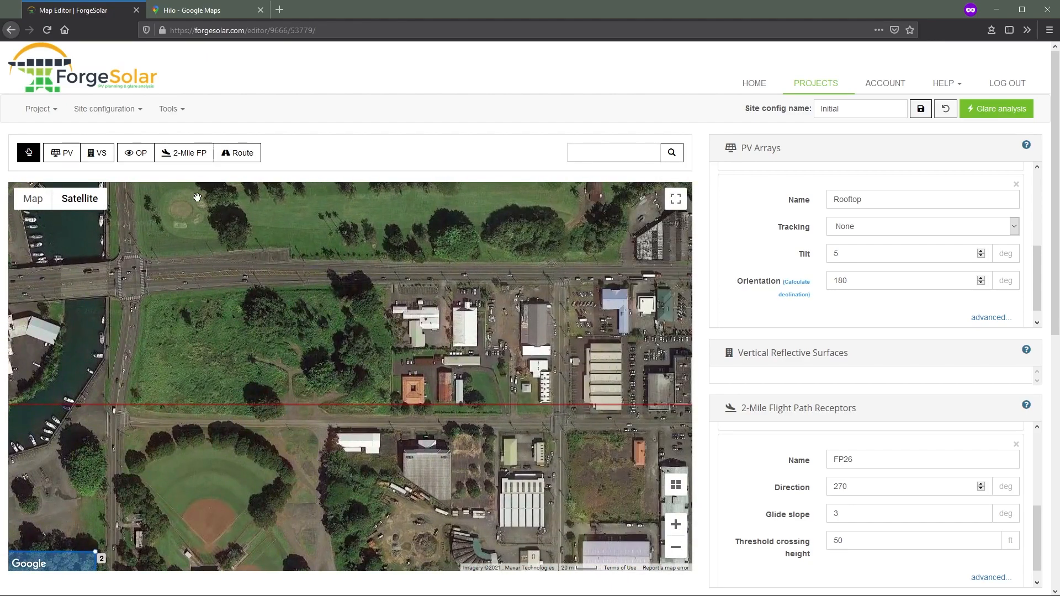
click(240, 154)
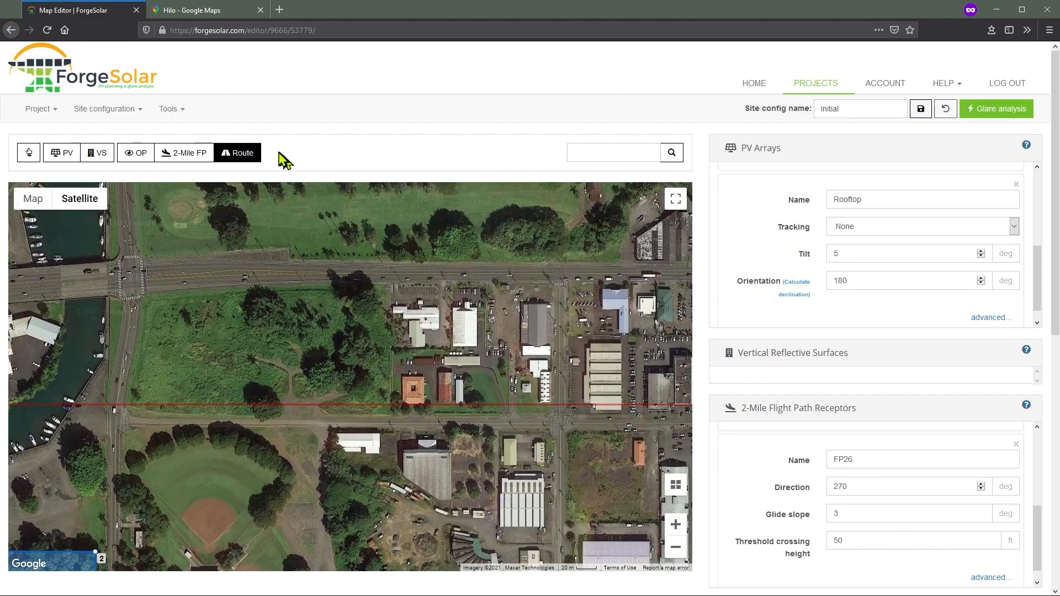
drag(543, 291, 304, 314)
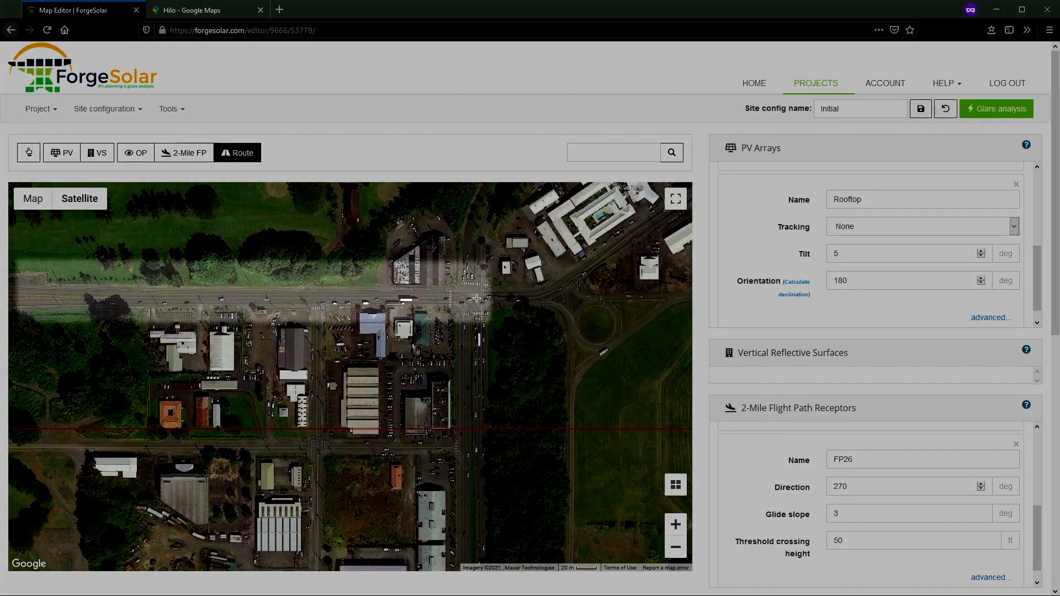
click(477, 298)
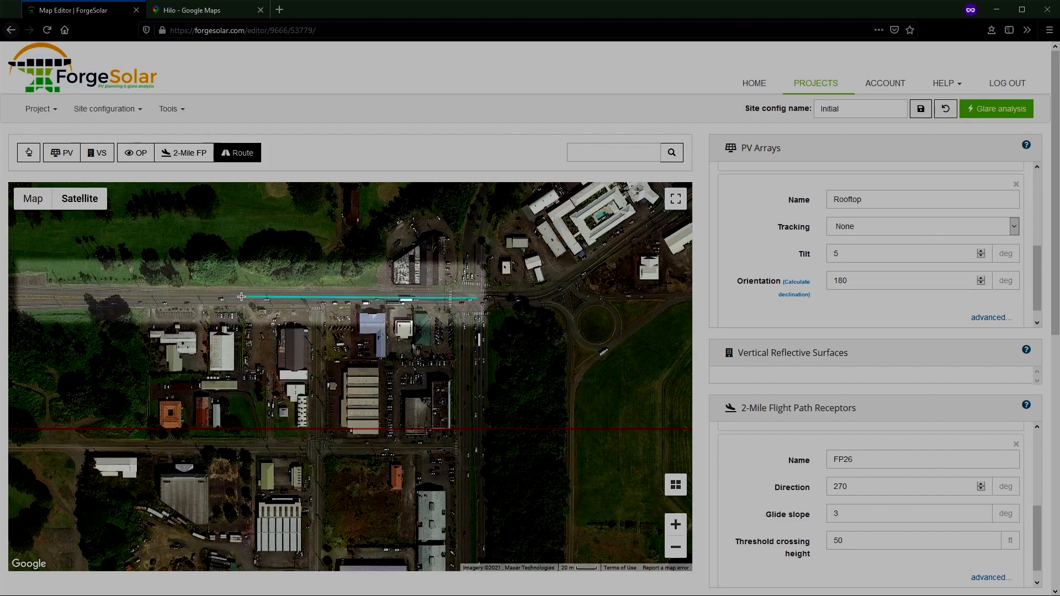
Extend the route west along the road with six more points, crossing the bridge and finishing northwest of the PV-ground array.
drag(174, 291, 488, 276)
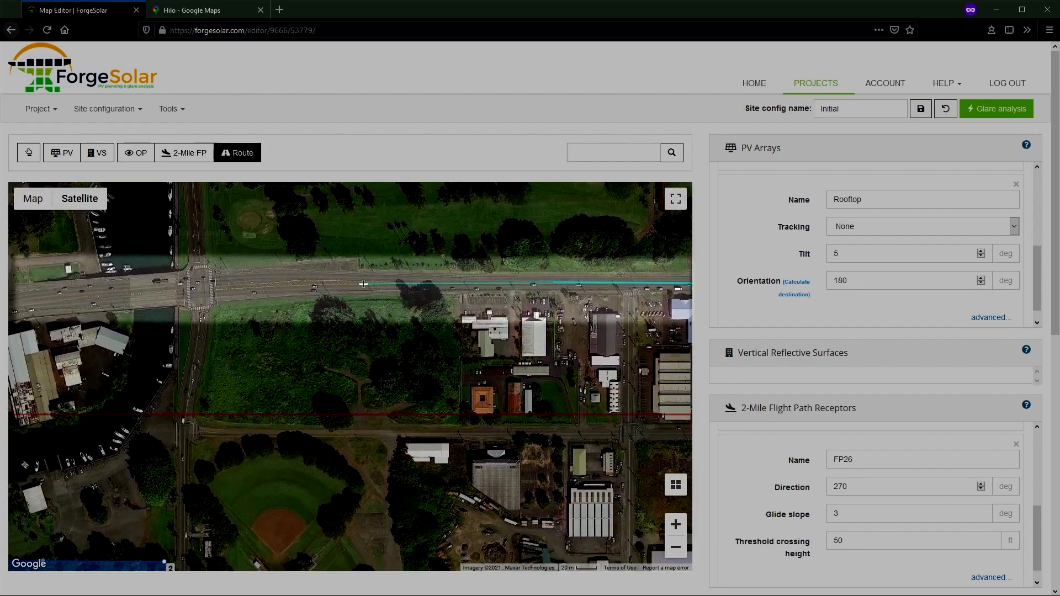
double_click(364, 284)
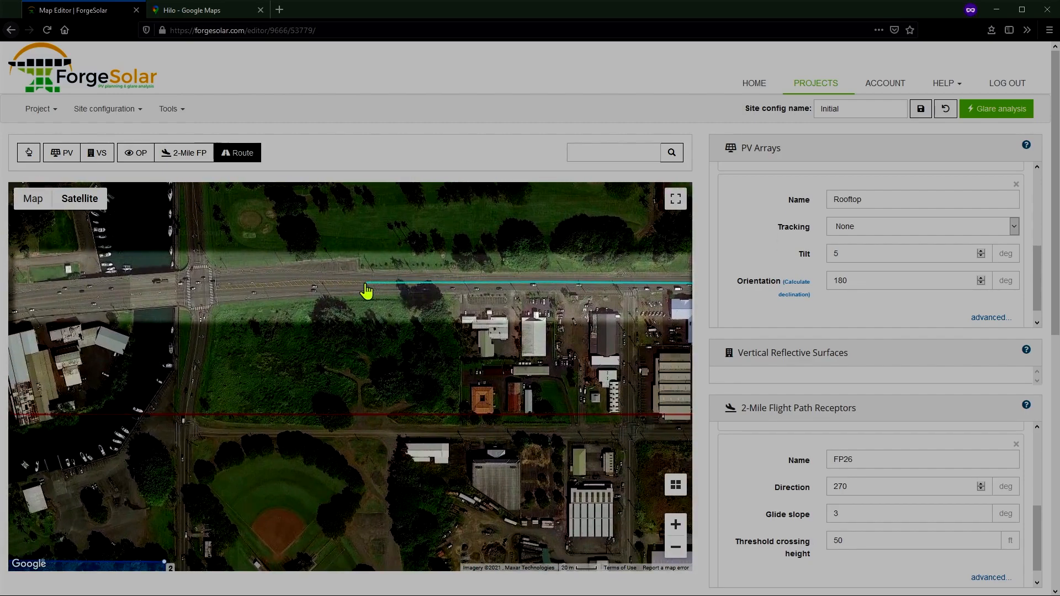
click(365, 284)
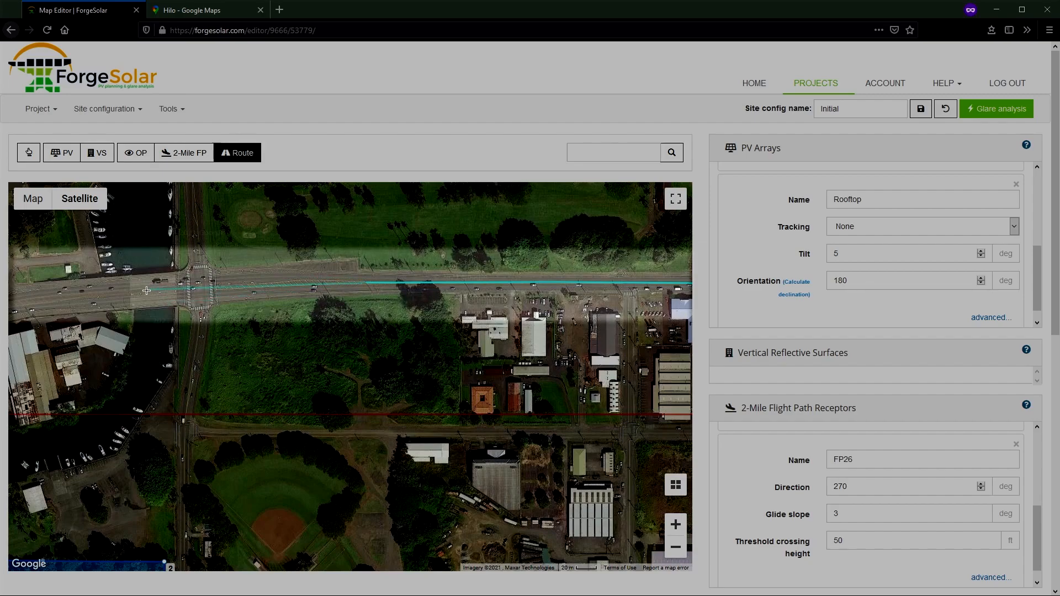
drag(65, 292, 465, 259)
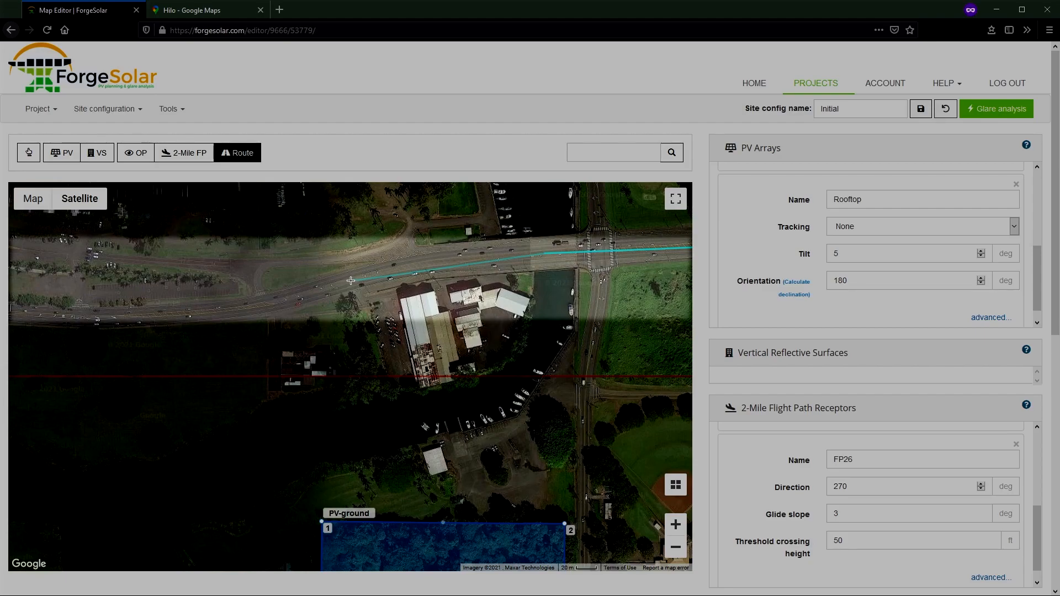
click(365, 270)
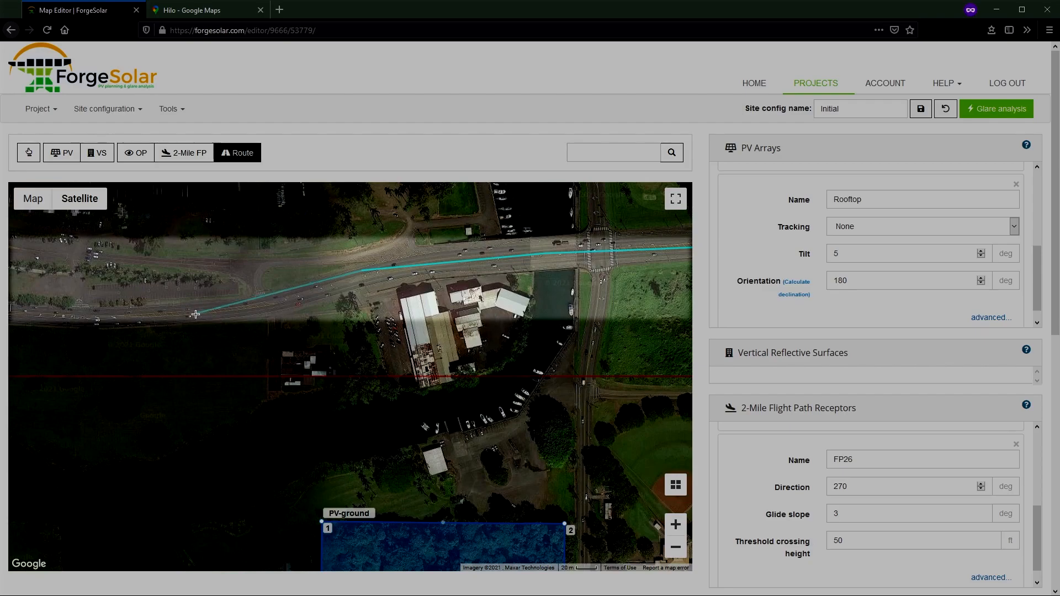
click(257, 300)
double_click(131, 313)
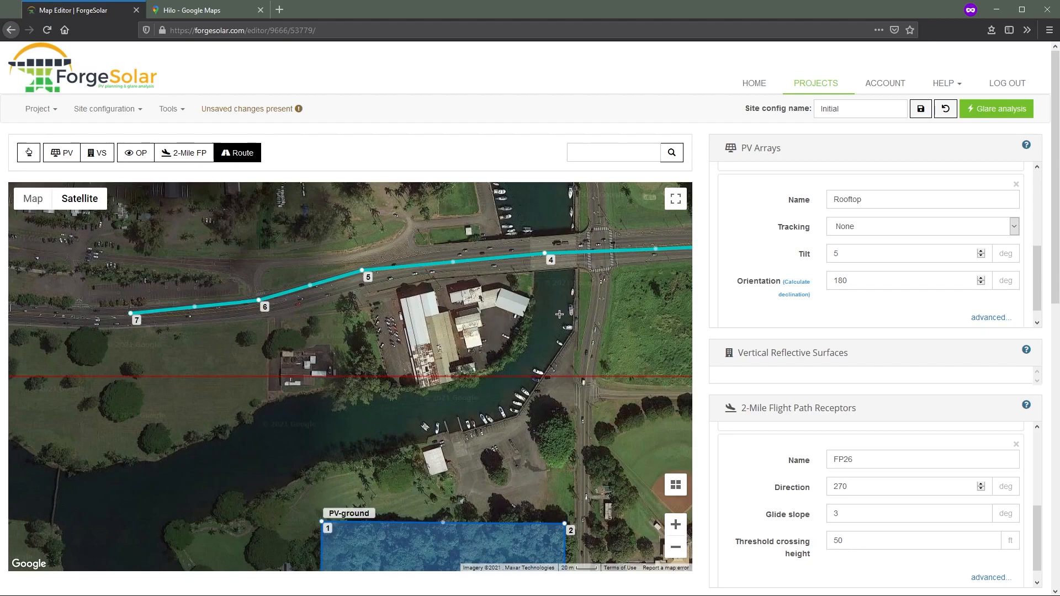
Set the height above ground to 5 ft for all seven points of Route 1 and save the site configuration.
scroll(712, 349, down, 6)
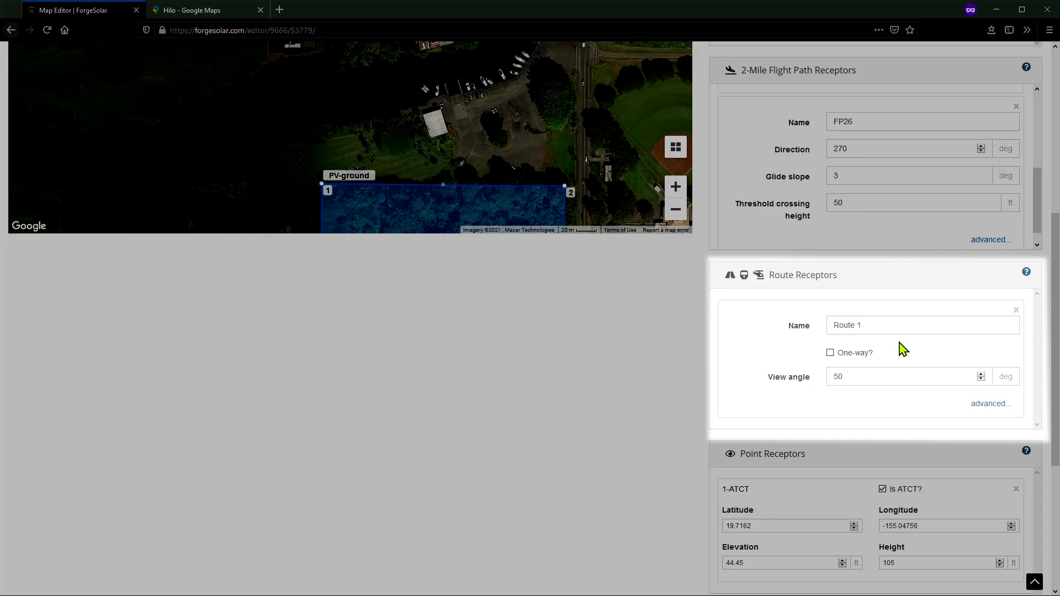
mouse_move(861, 365)
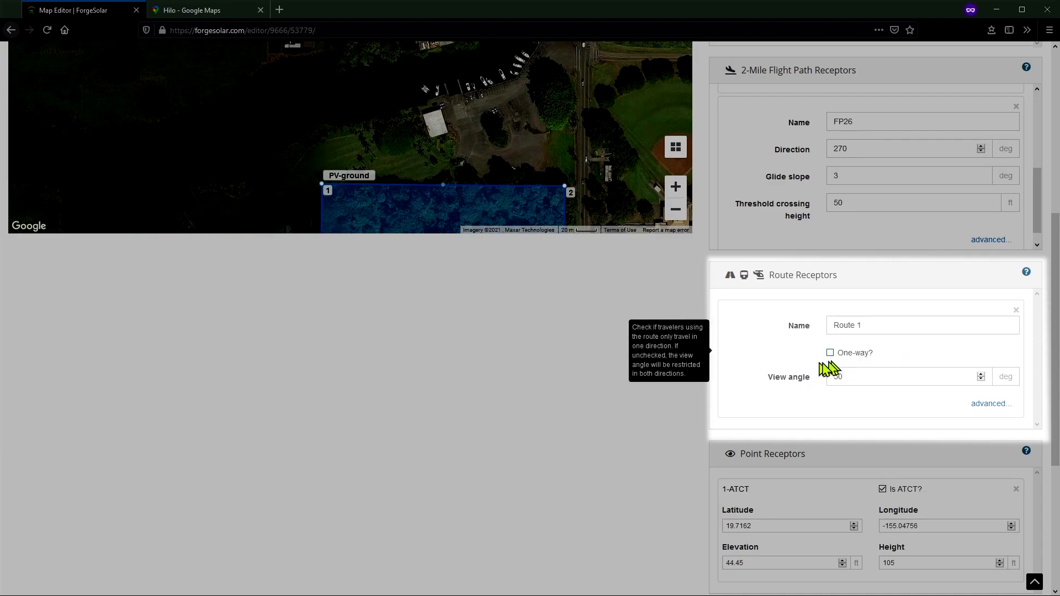
mouse_move(797, 363)
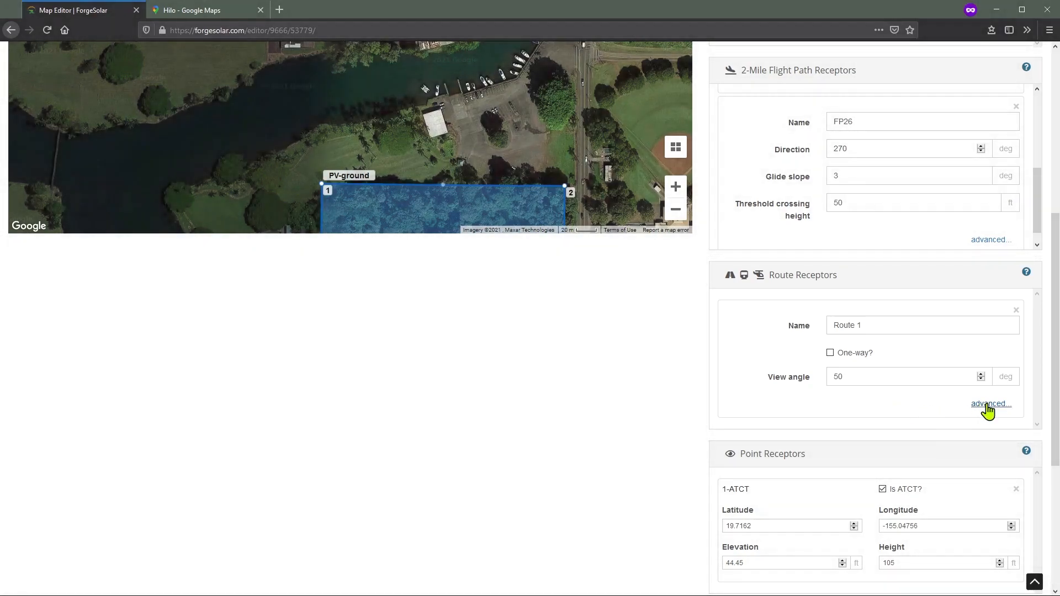
click(988, 404)
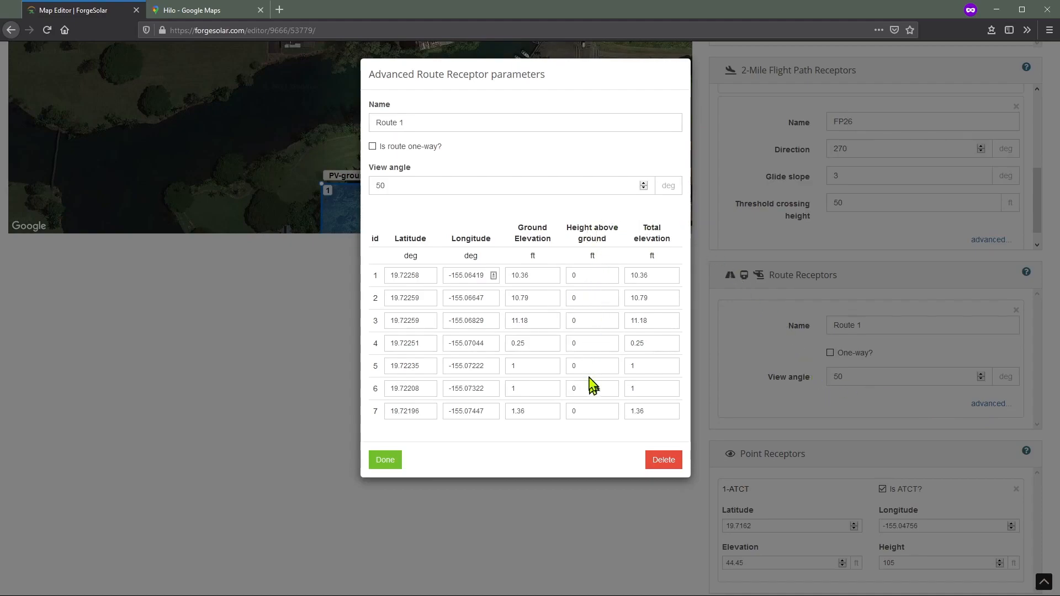
click(588, 275)
text(5)
click(595, 298)
text(5)
click(602, 320)
text(5)
click(595, 343)
text(5)
click(596, 369)
text(5)
click(596, 389)
text(5)
click(594, 412)
text(5)
click(585, 366)
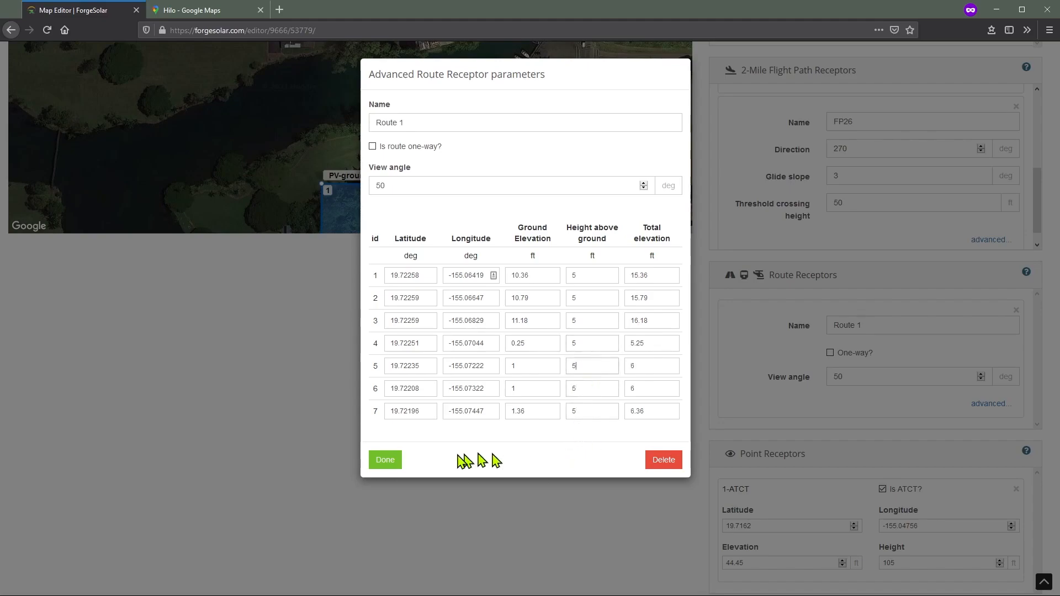
click(383, 459)
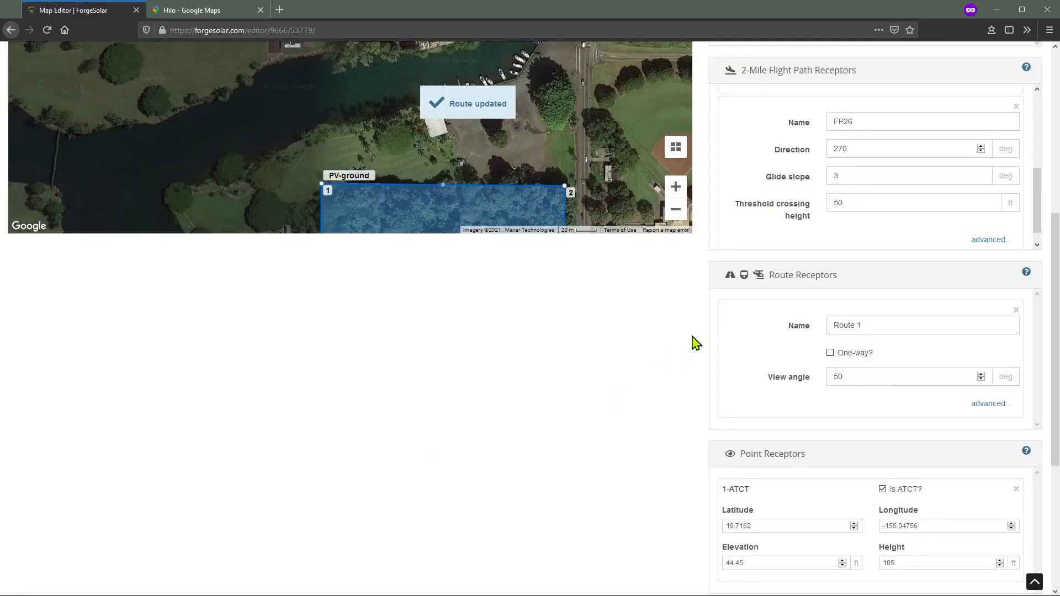
scroll(702, 340, up, 5)
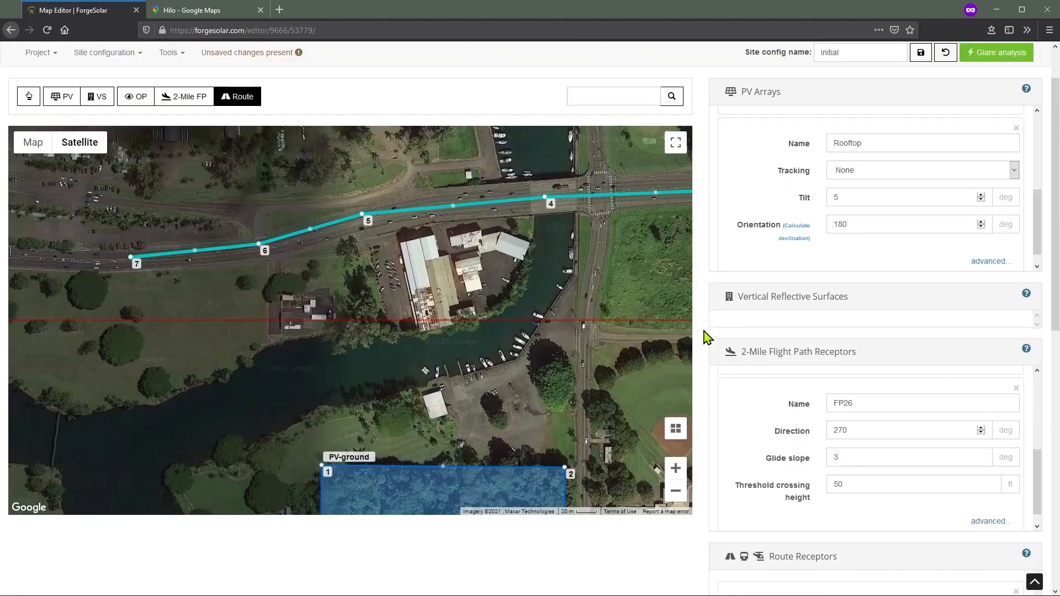
scroll(705, 301, up, 1)
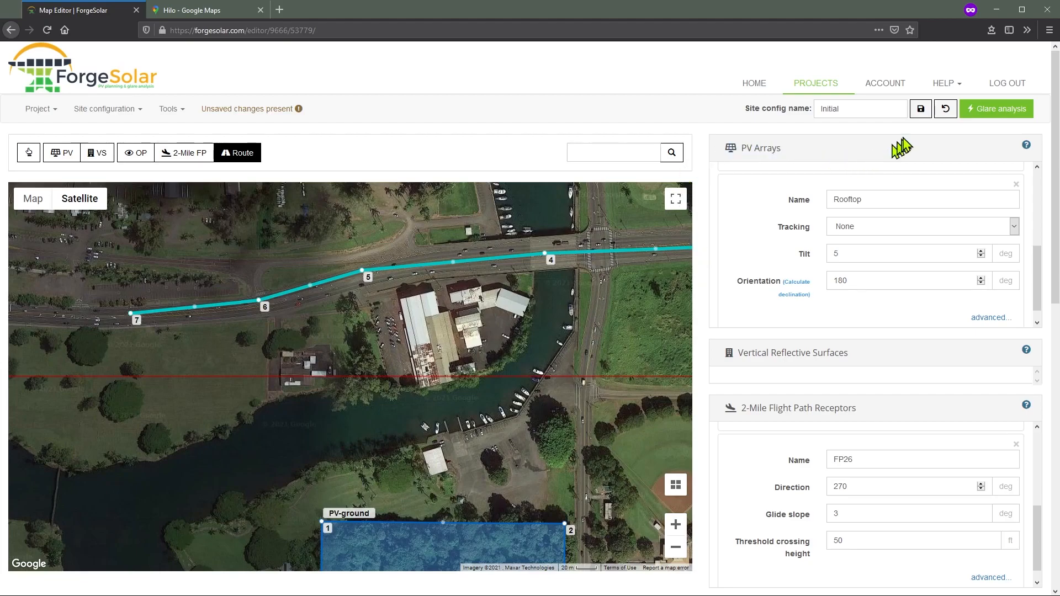
click(920, 109)
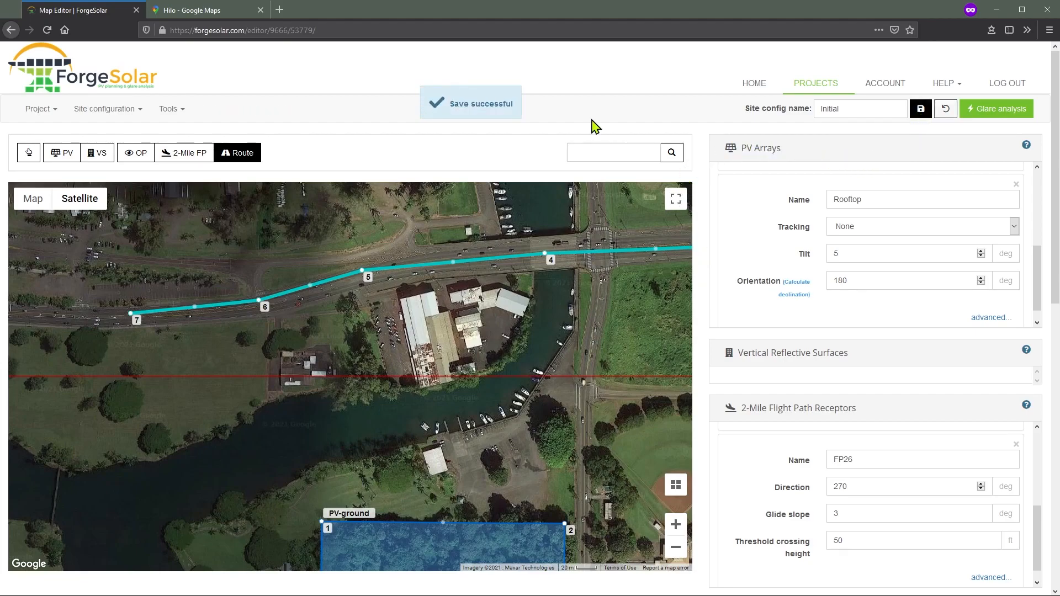
Enable creation of PV glare data files in the site settings and save the site configuration.
click(121, 113)
click(101, 201)
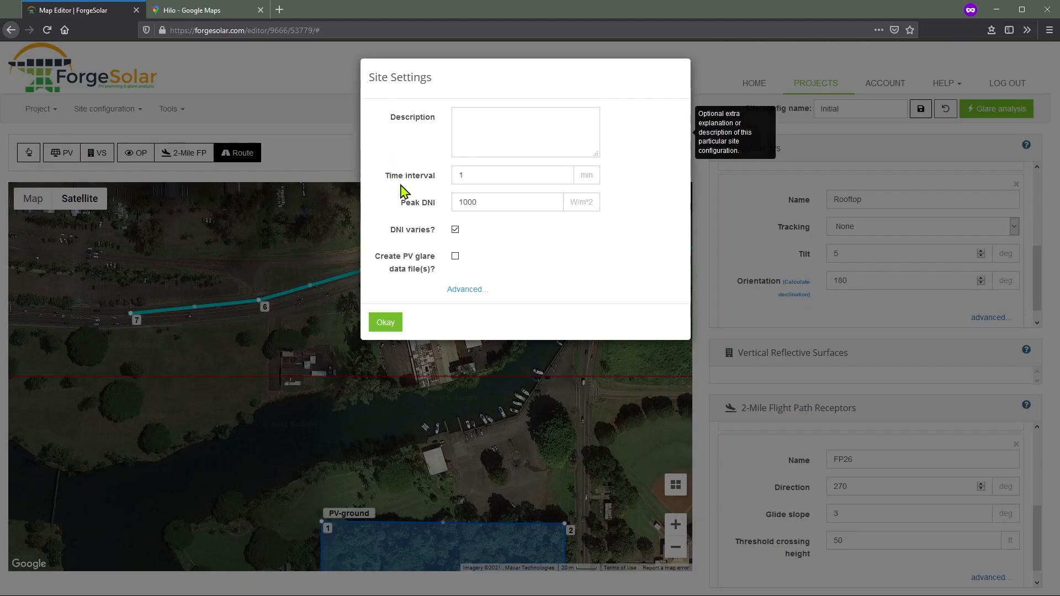
mouse_move(398, 185)
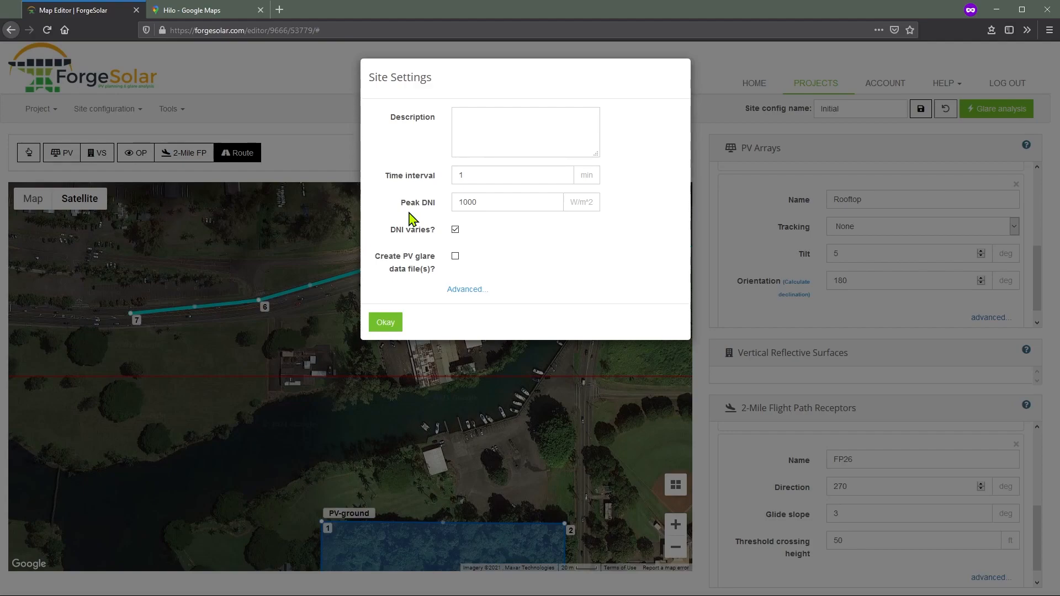
click(455, 257)
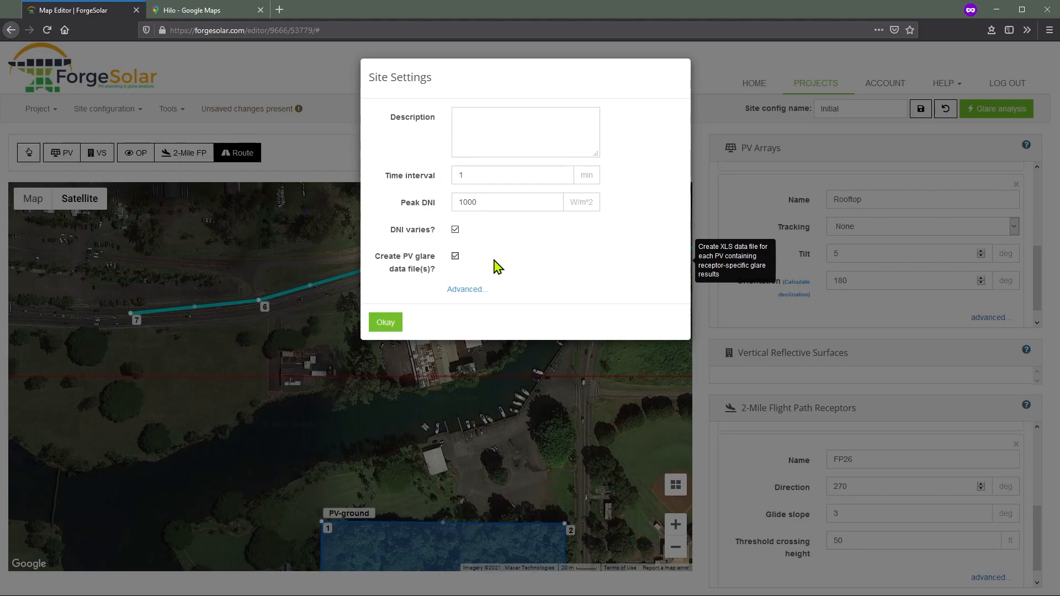
click(383, 321)
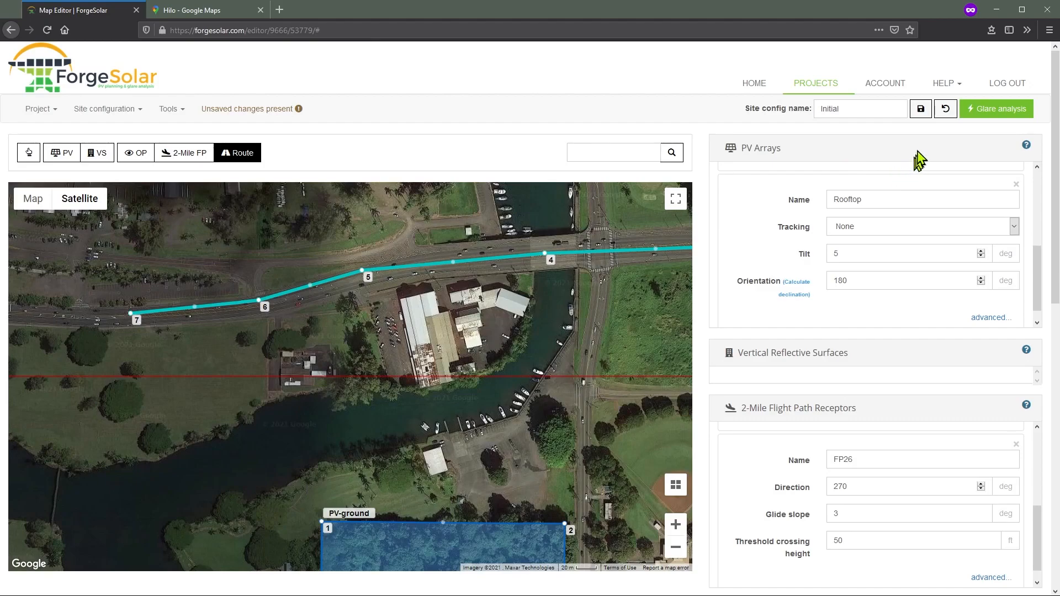
click(921, 109)
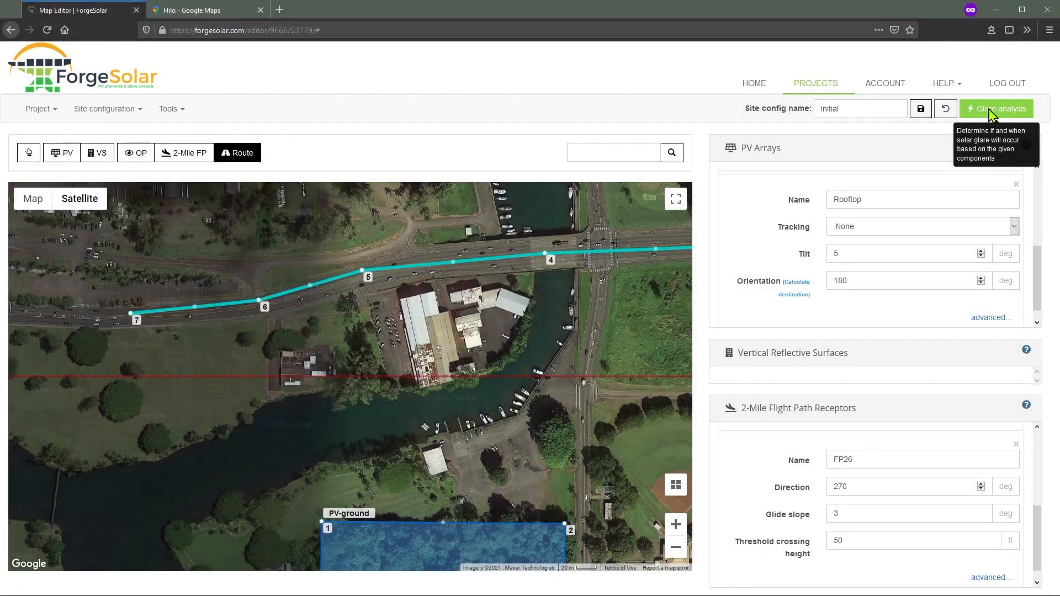
Run the glare analysis on the site configuration and open its results.
click(980, 110)
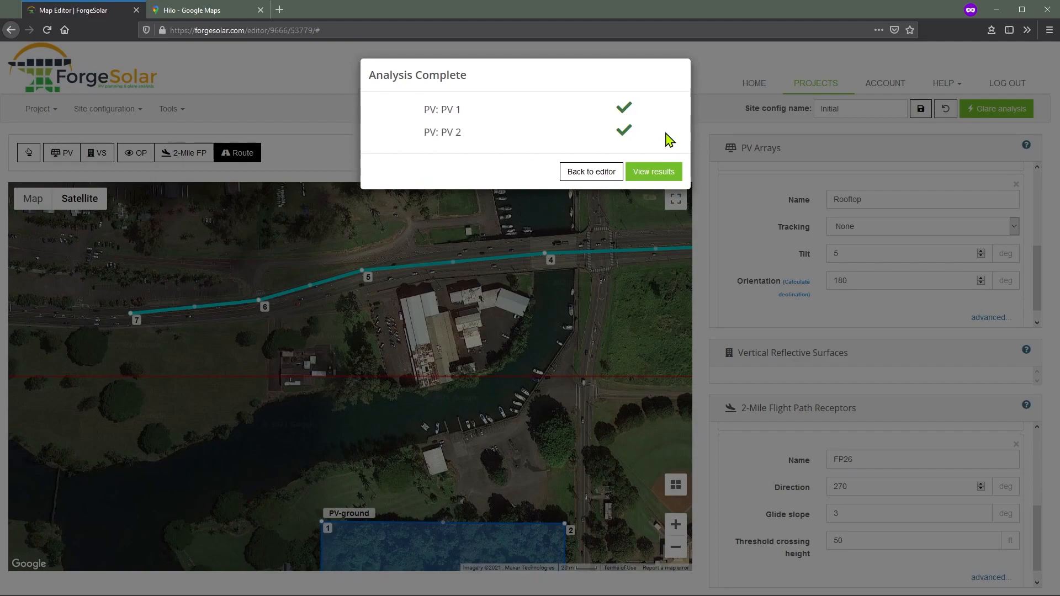
click(655, 173)
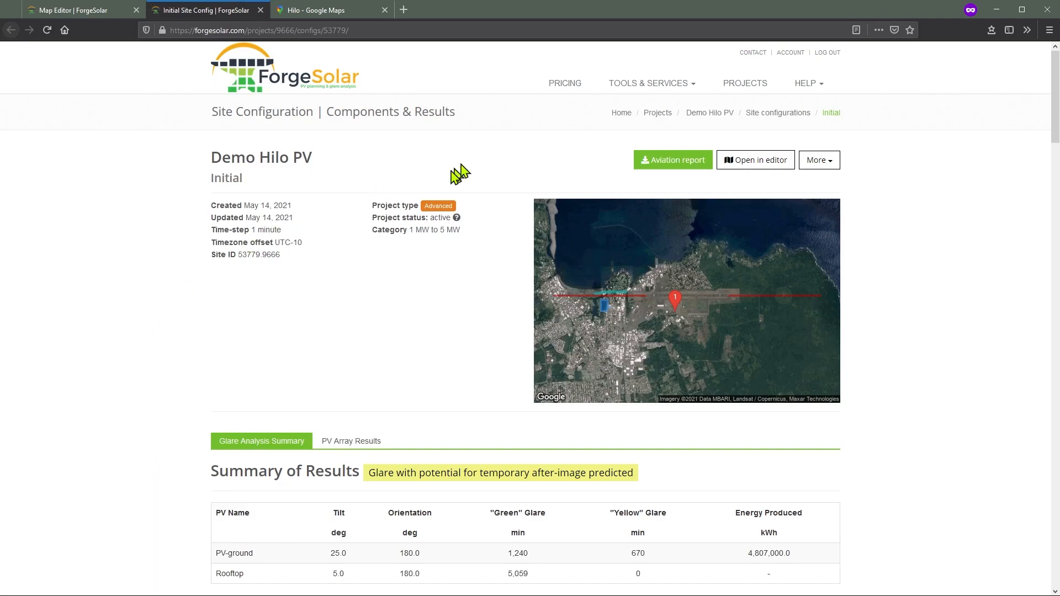
Open the list of site configurations for the Demo Hilo PV project.
click(743, 89)
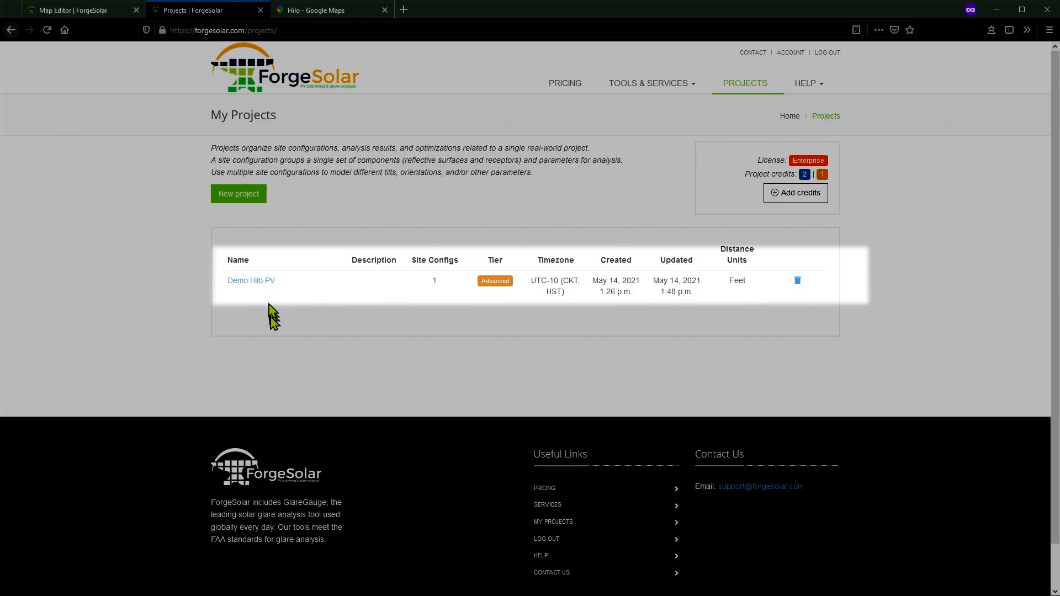
click(253, 283)
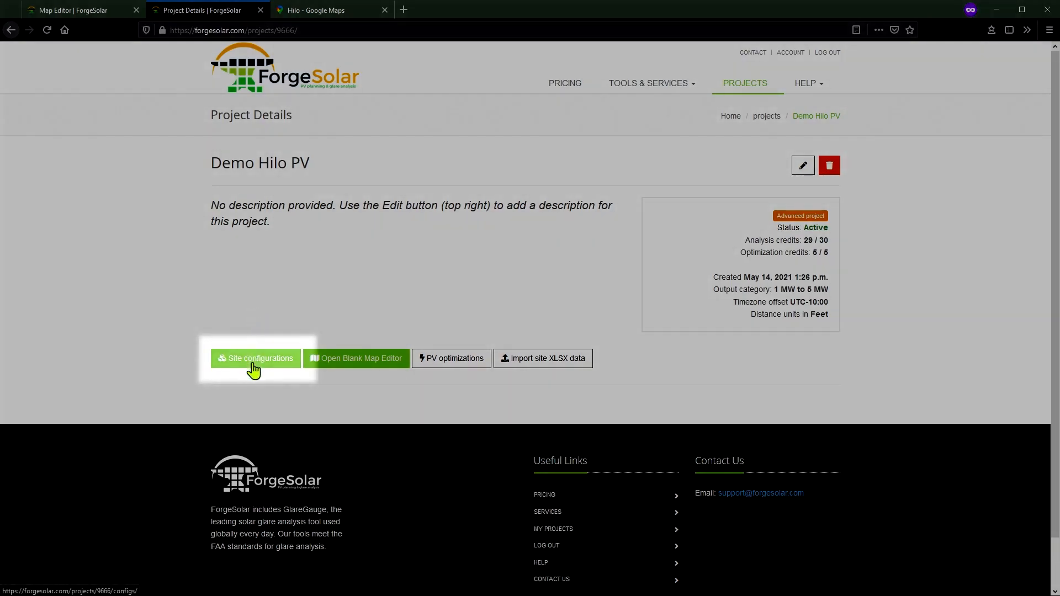
click(253, 364)
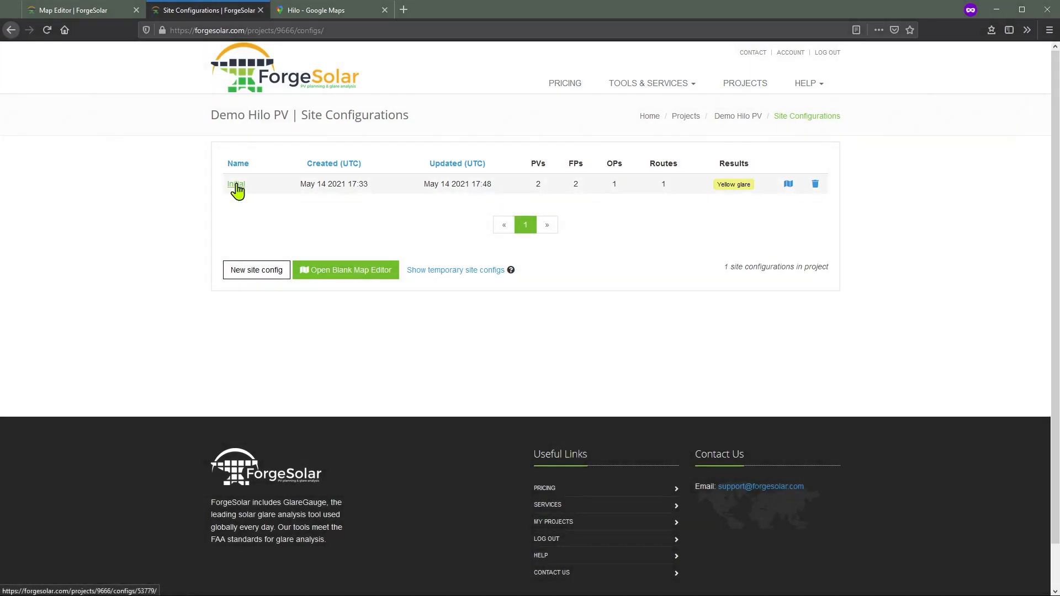
Open the Initial site configuration and review its general details and glare analysis summary of results.
click(236, 186)
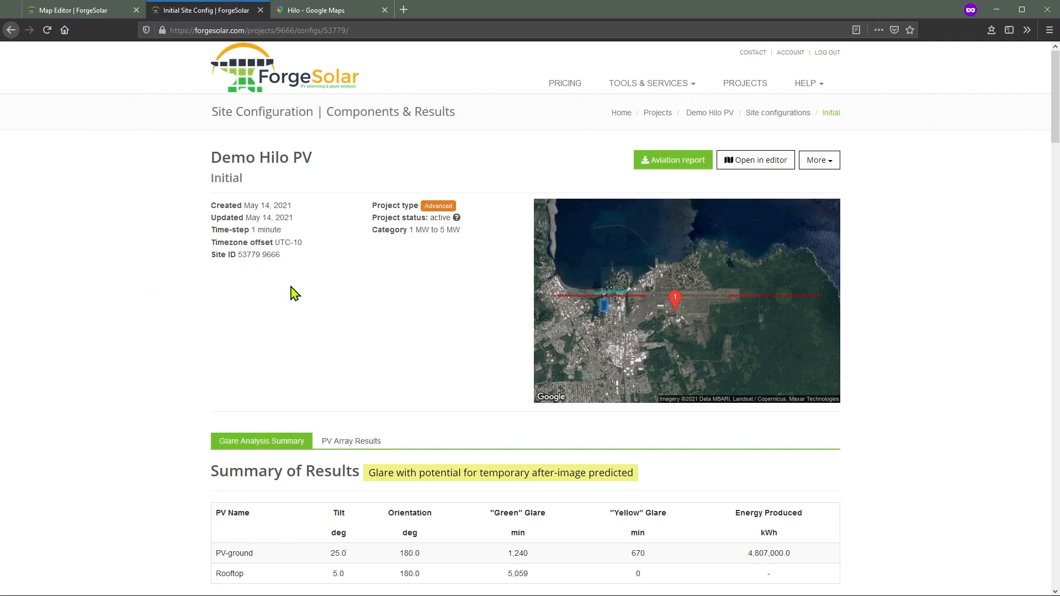
scroll(163, 296, down, 1)
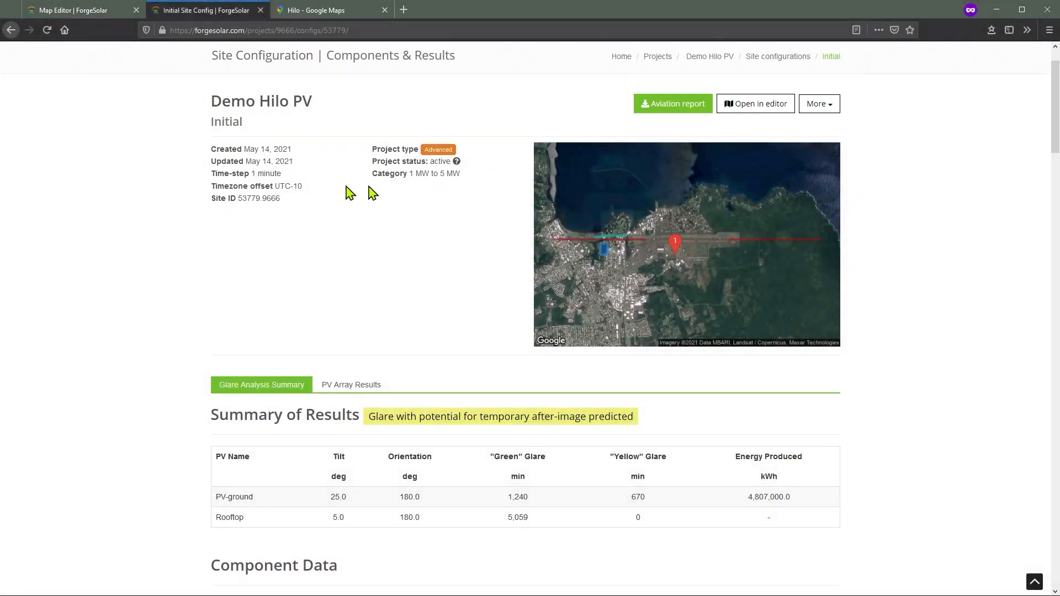
scroll(180, 303, down, 1)
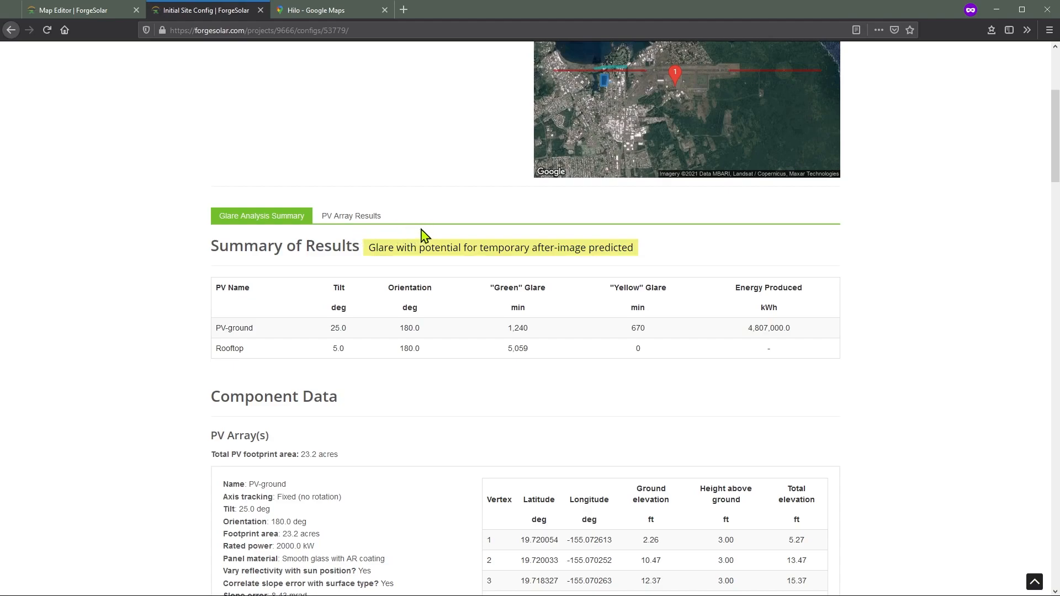
scroll(155, 230, down, 3)
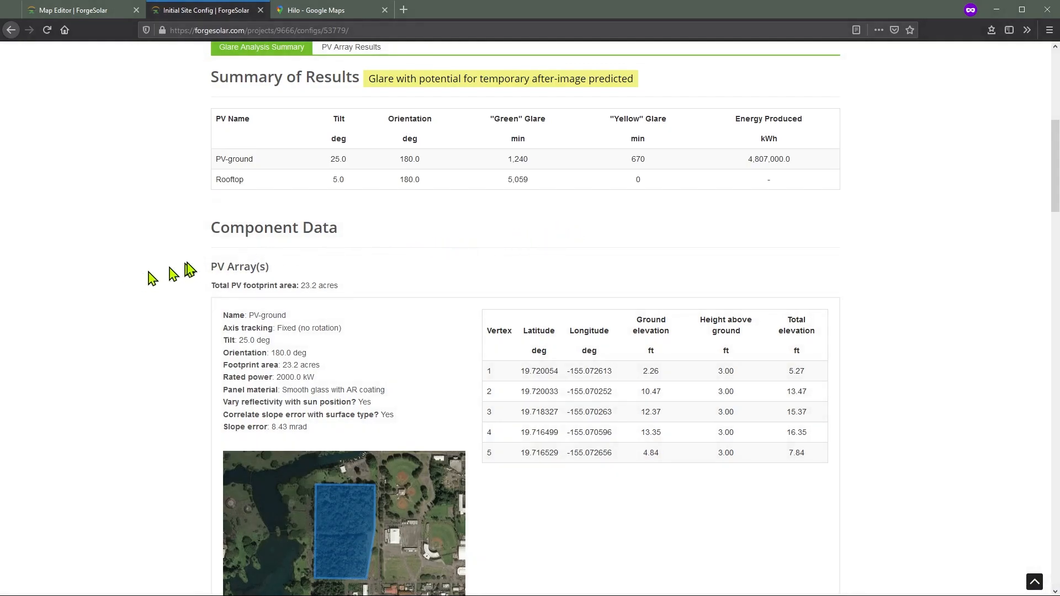
Examine the component data for the PV-ground and Rooftop arrays and the FP08 and FP26 flight path receptors.
scroll(184, 263, down, 2)
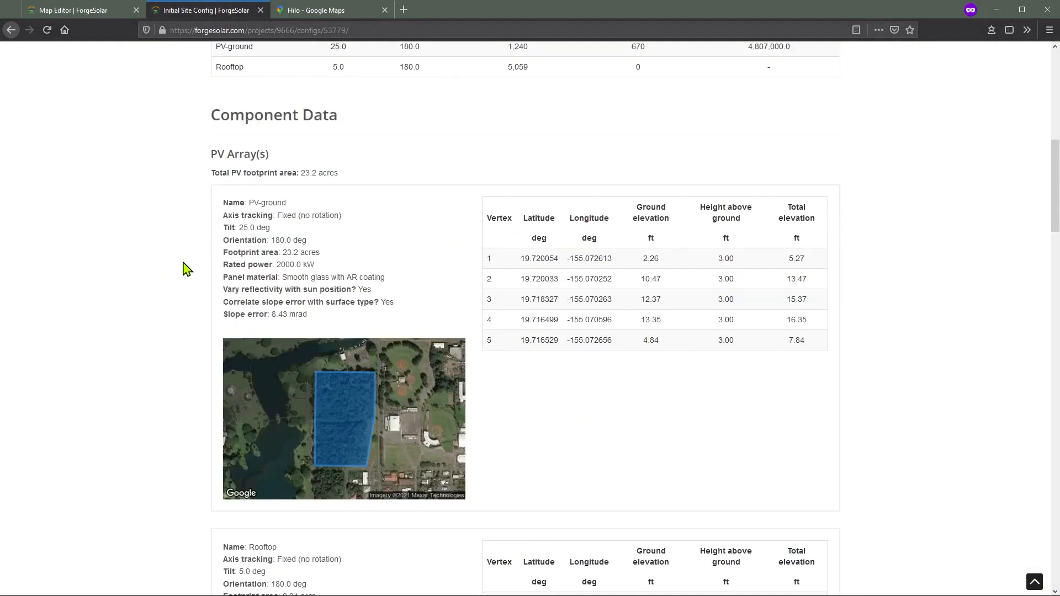
scroll(186, 269, down, 1)
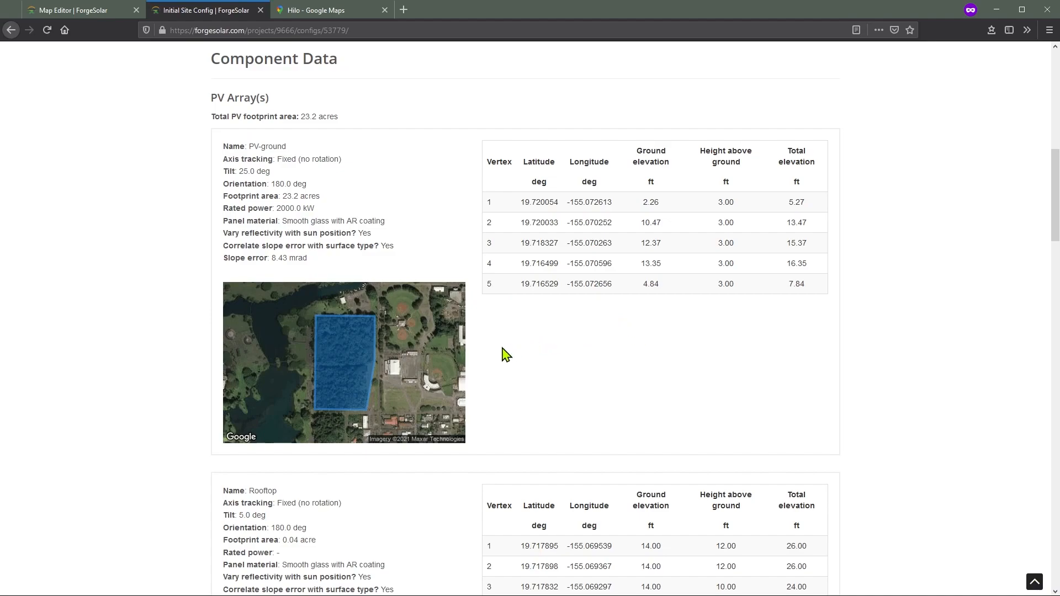
scroll(501, 351, down, 1)
scroll(500, 352, down, 6)
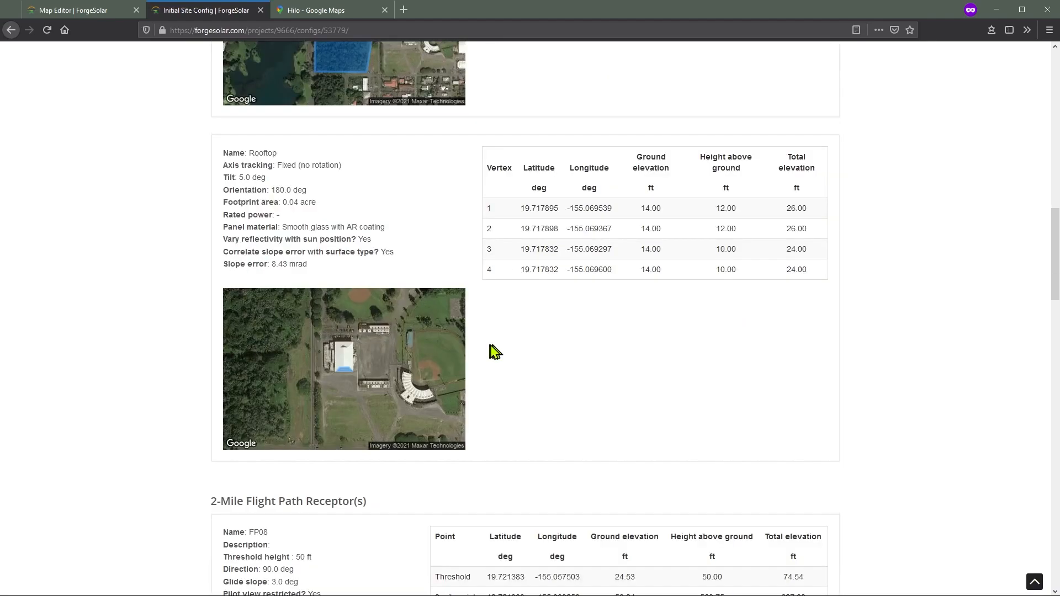
scroll(180, 385, down, 4)
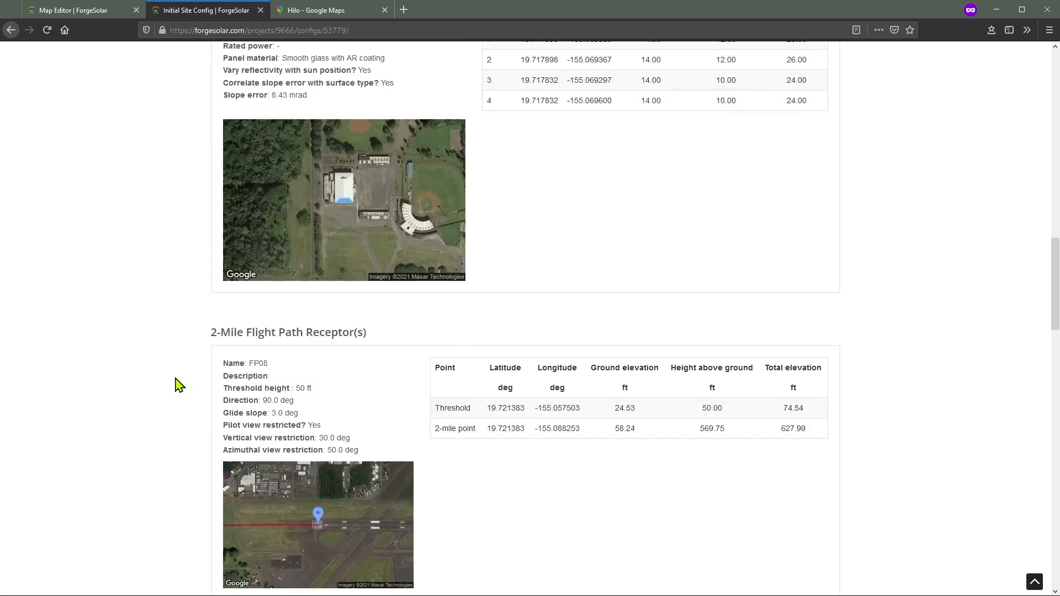
scroll(179, 385, down, 3)
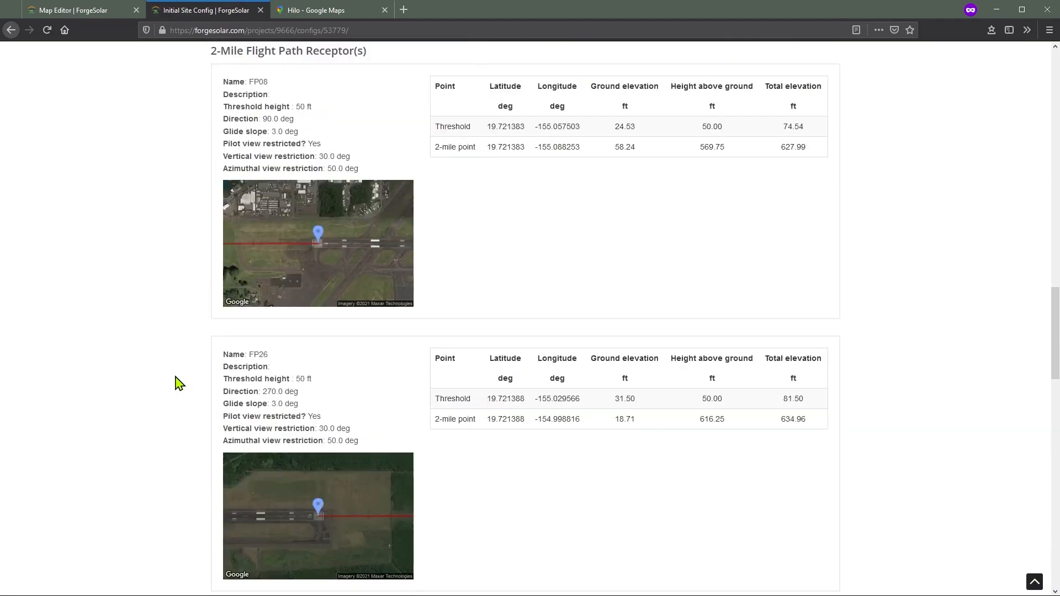
Examine the Route 1 and 1-ATCT receptor data, the miscellaneous analysis settings and the assumptions.
scroll(180, 385, down, 7)
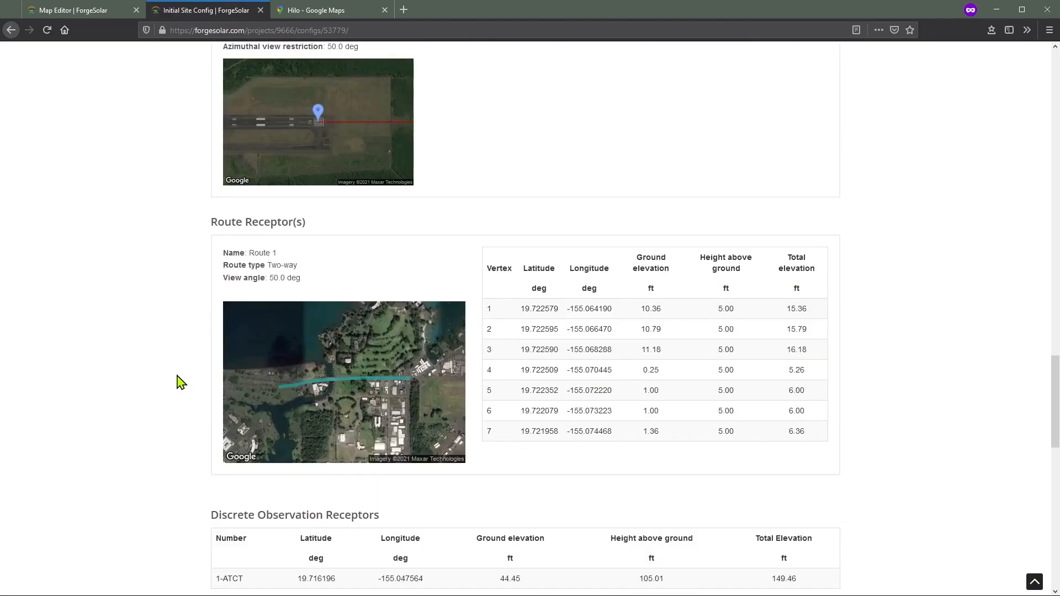
scroll(187, 372, down, 1)
scroll(196, 352, down, 4)
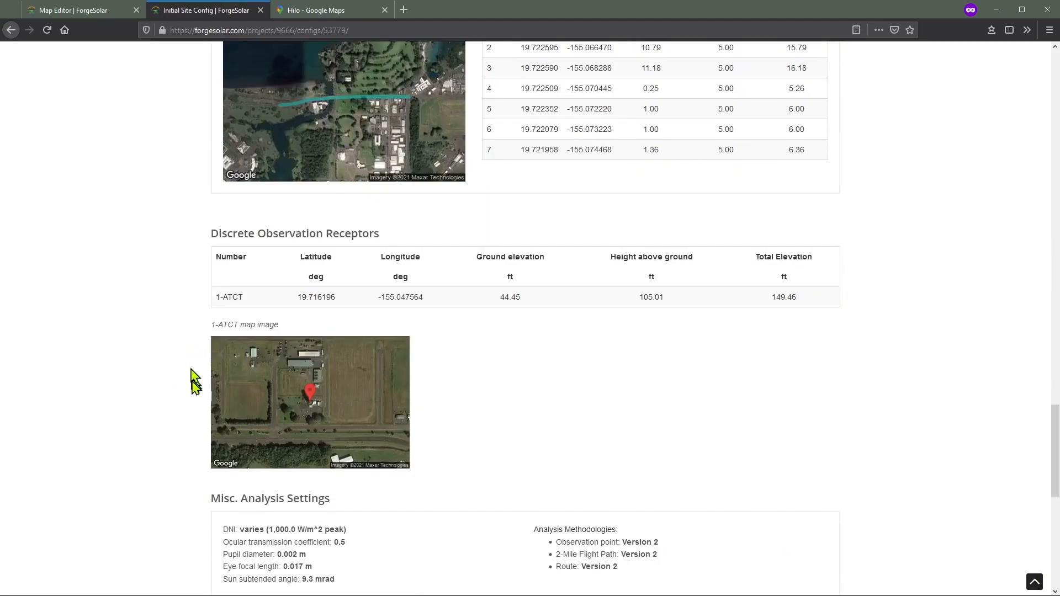
scroll(202, 393, down, 1)
scroll(188, 382, down, 1)
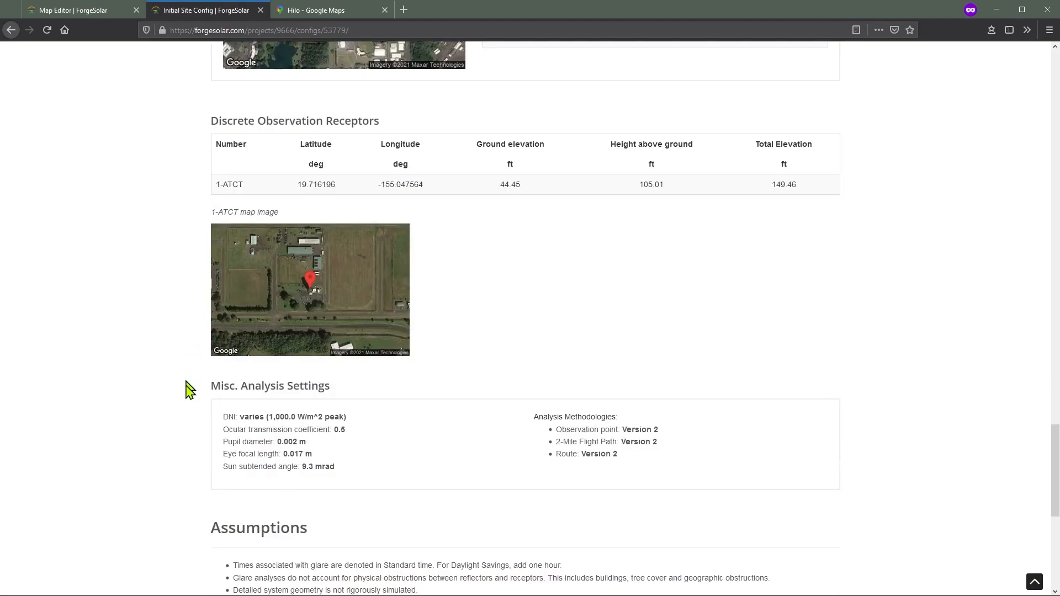
scroll(183, 430, down, 2)
scroll(184, 429, down, 2)
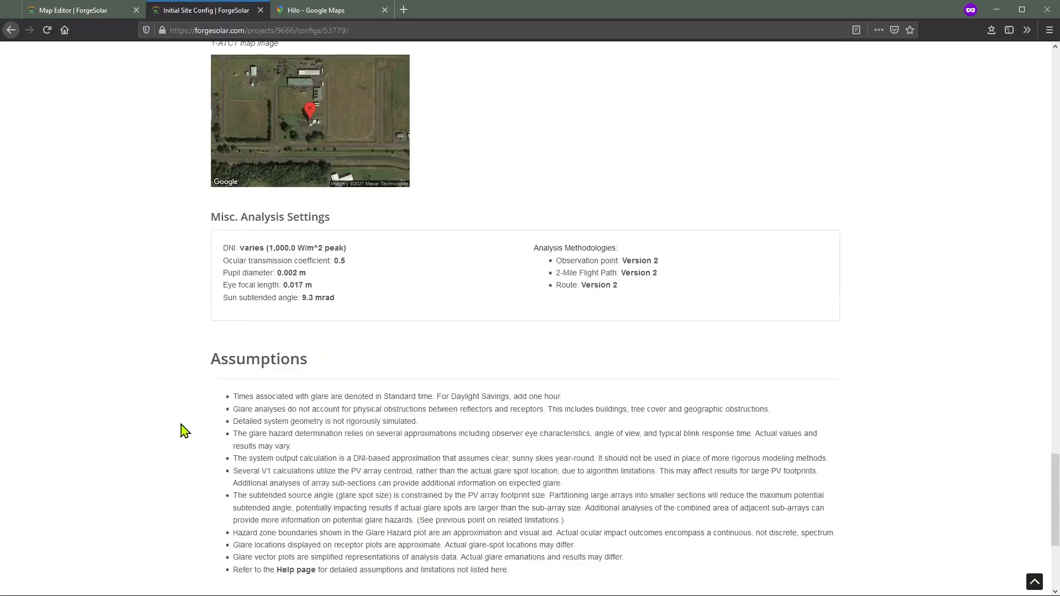
scroll(213, 439, up, 3)
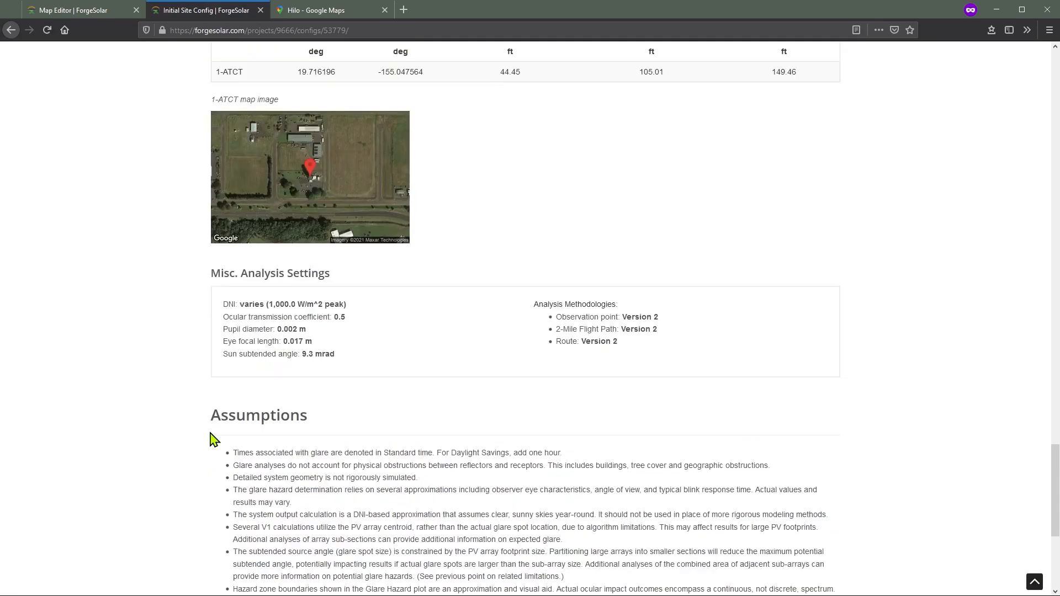
Show the PV array results and review the PV glare summary and the distinct glare per month.
click(1034, 583)
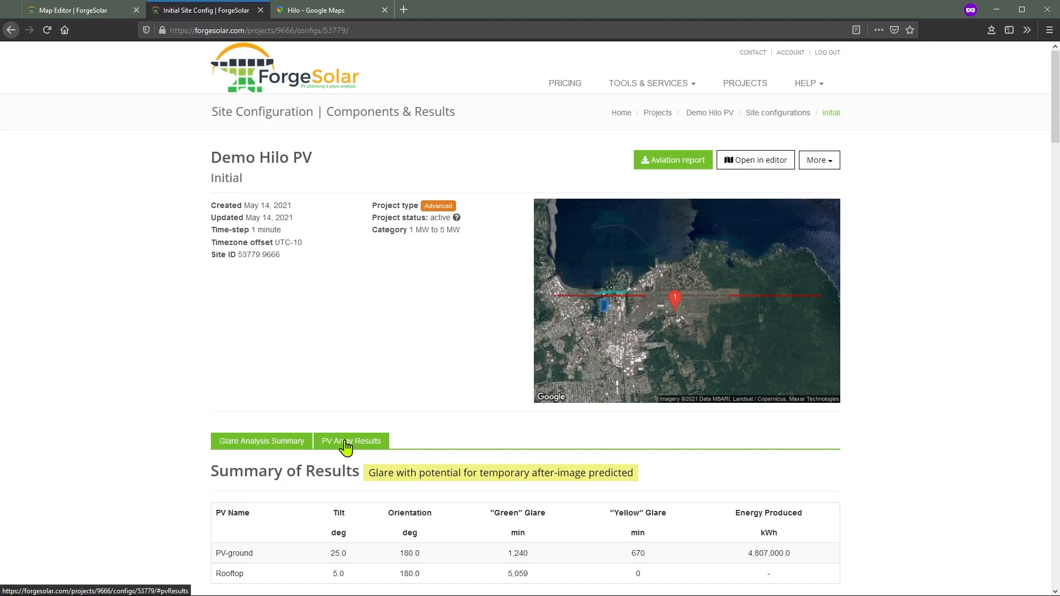
click(346, 446)
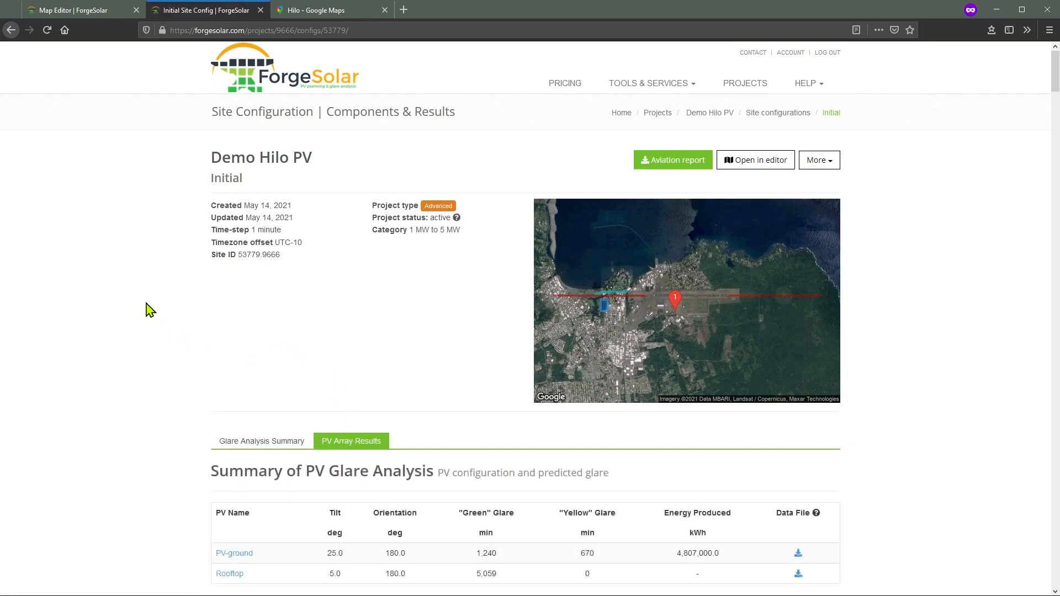
scroll(169, 298, down, 1)
scroll(169, 298, down, 4)
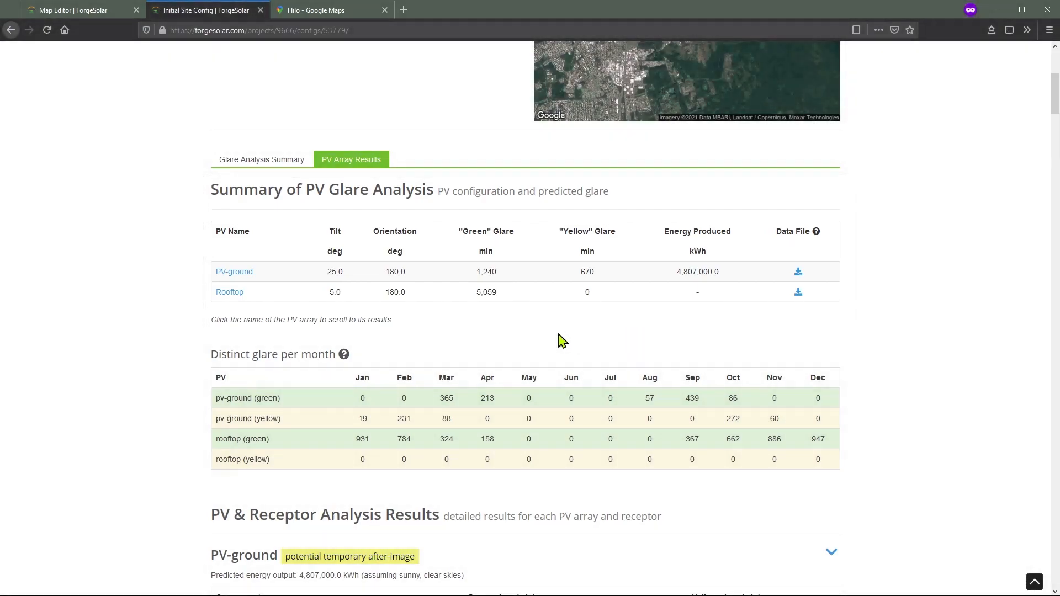
scroll(156, 317, down, 3)
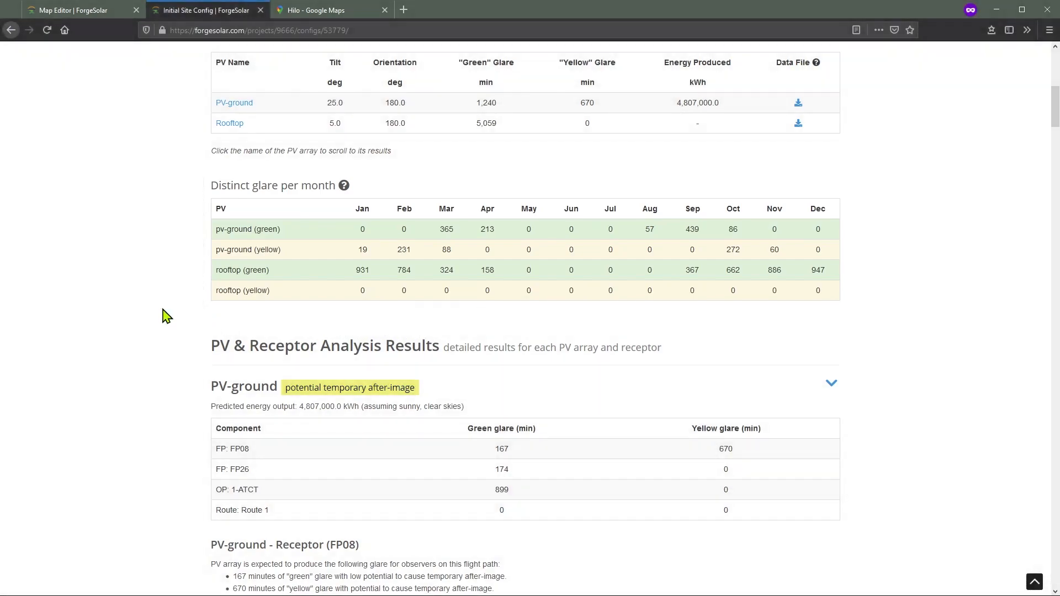
Examine the green and yellow glare minutes for each receptor of the PV-ground array.
scroll(163, 314, down, 2)
scroll(166, 313, down, 3)
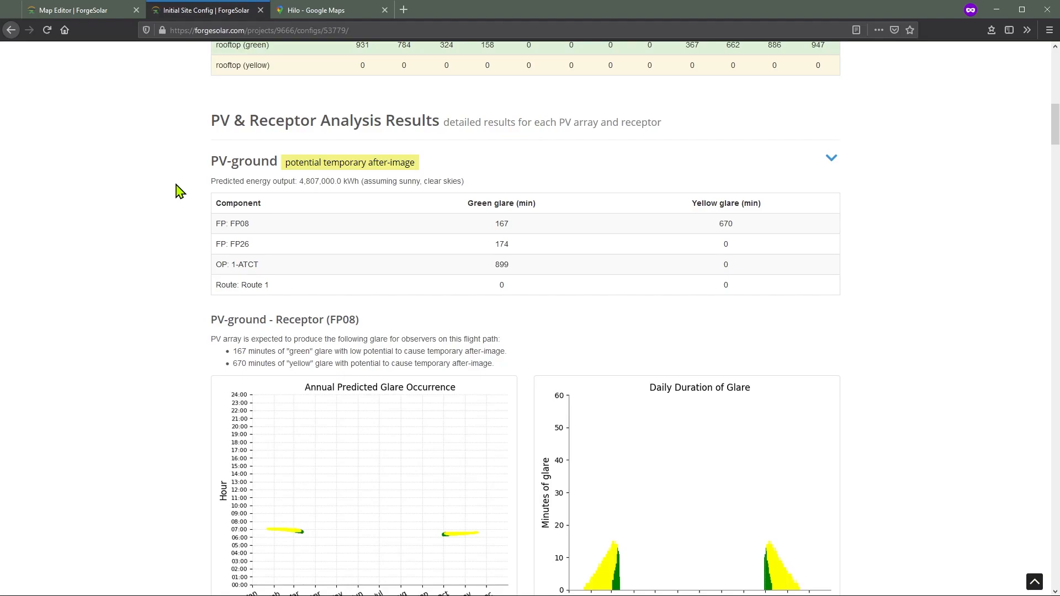
scroll(185, 197, down, 1)
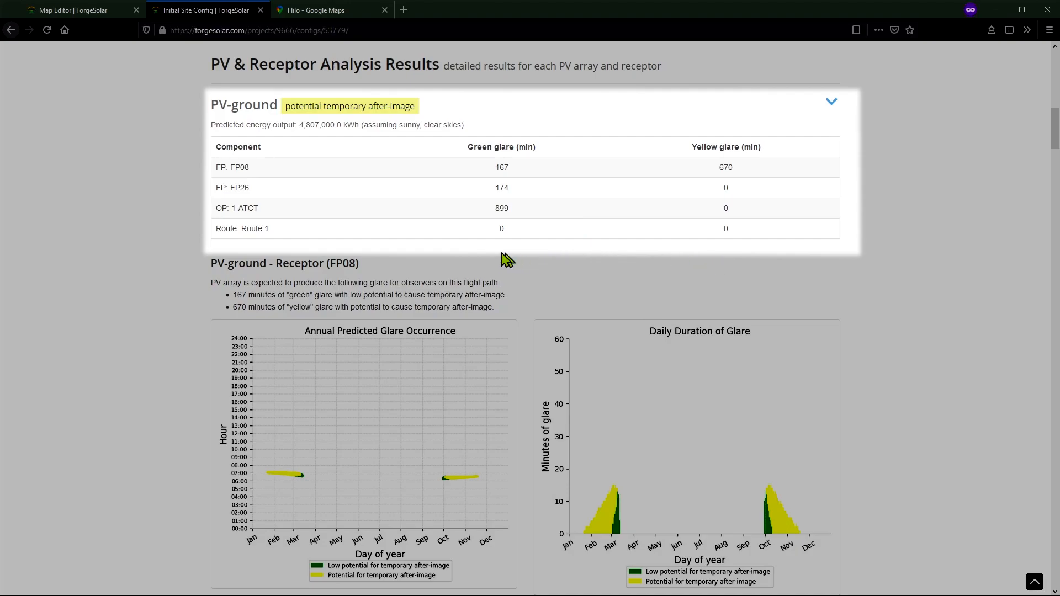
Examine the PV-ground glare plots for FP08: annual occurrence, daily duration, hazard, path location, PV footprint reflections and positions along the path.
scroll(178, 248, down, 1)
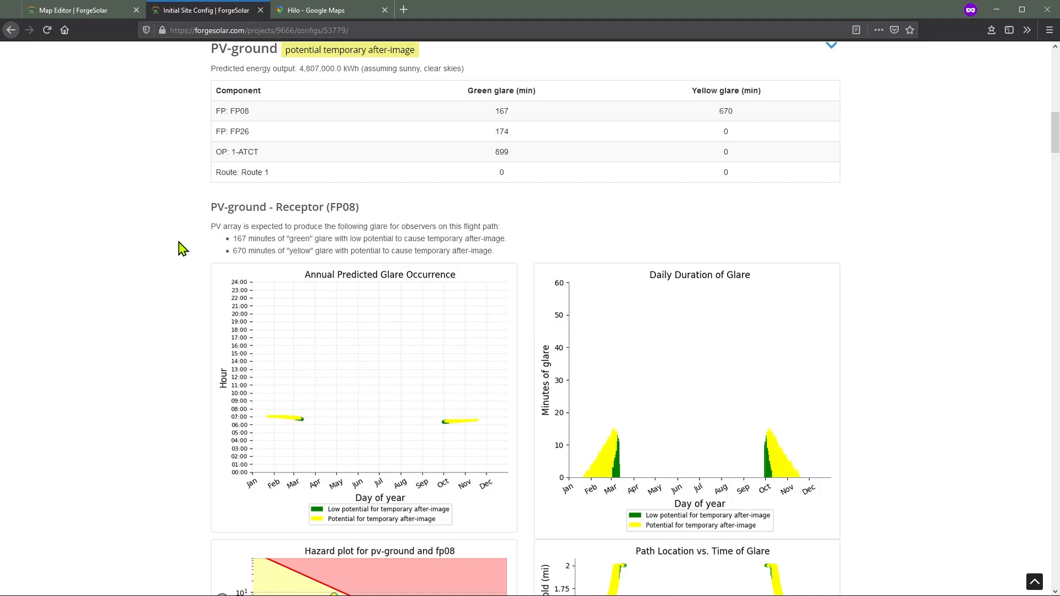
scroll(175, 250, down, 2)
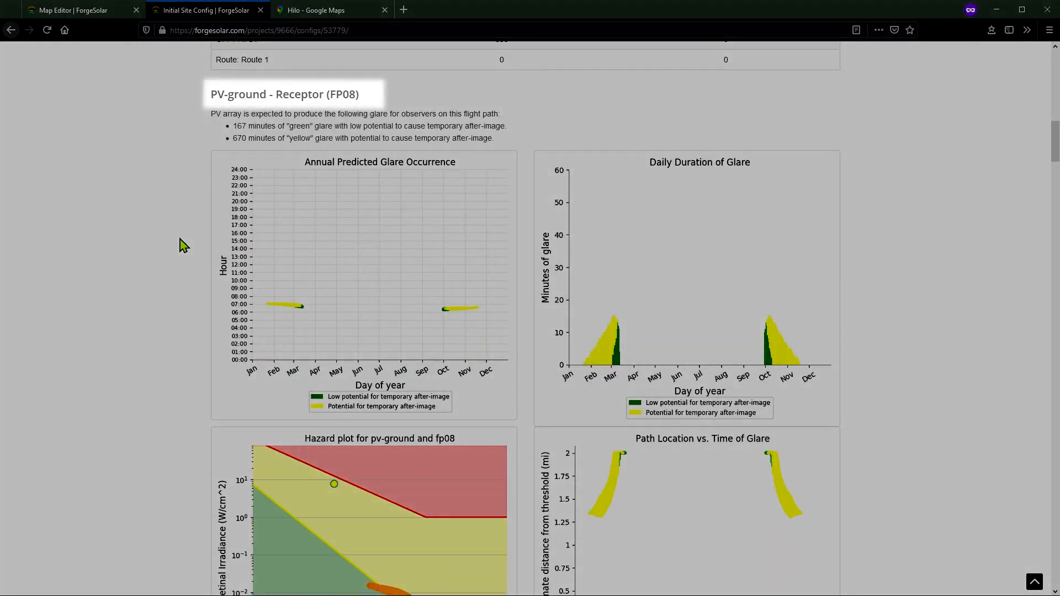
scroll(185, 244, down, 1)
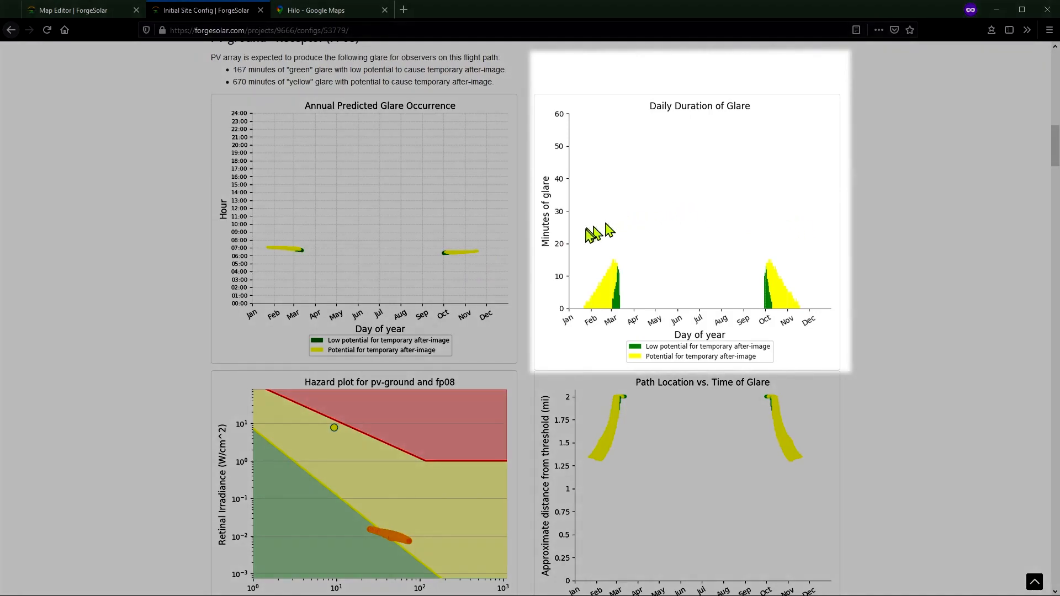
scroll(581, 234, down, 2)
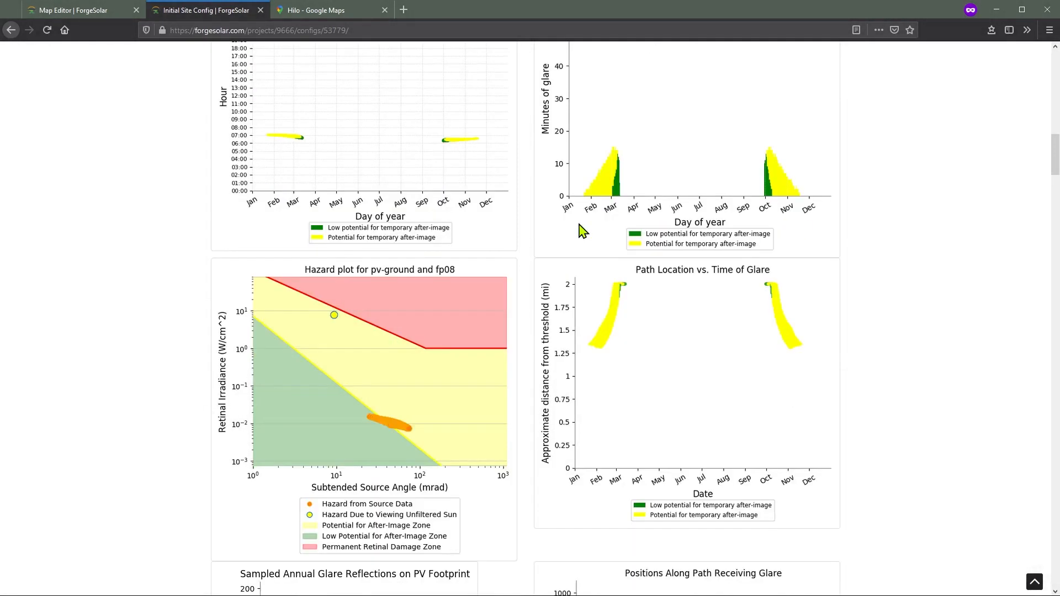
scroll(540, 246, down, 1)
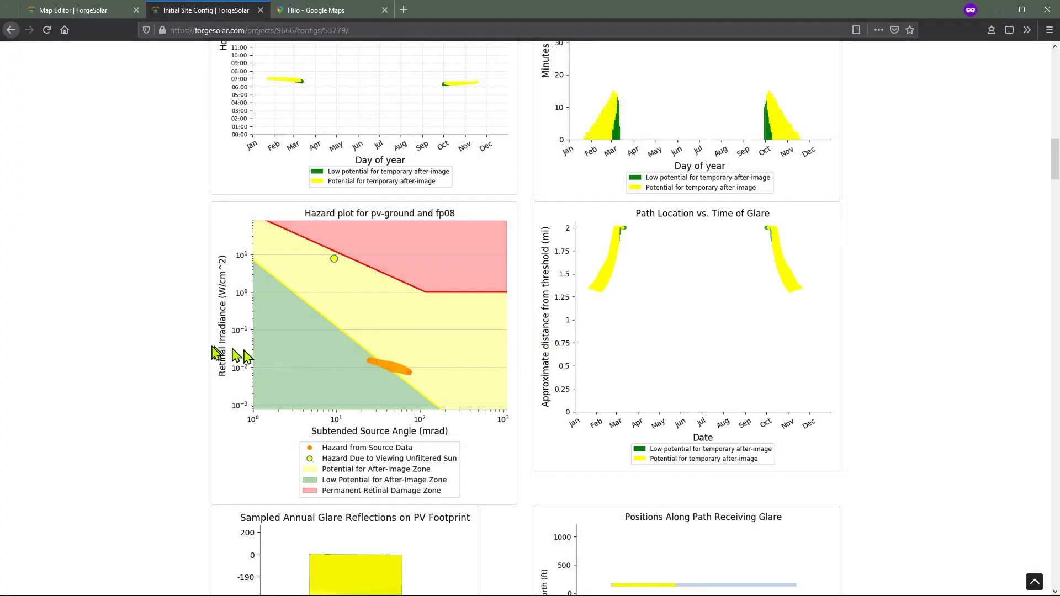
scroll(182, 337, down, 5)
scroll(195, 329, down, 1)
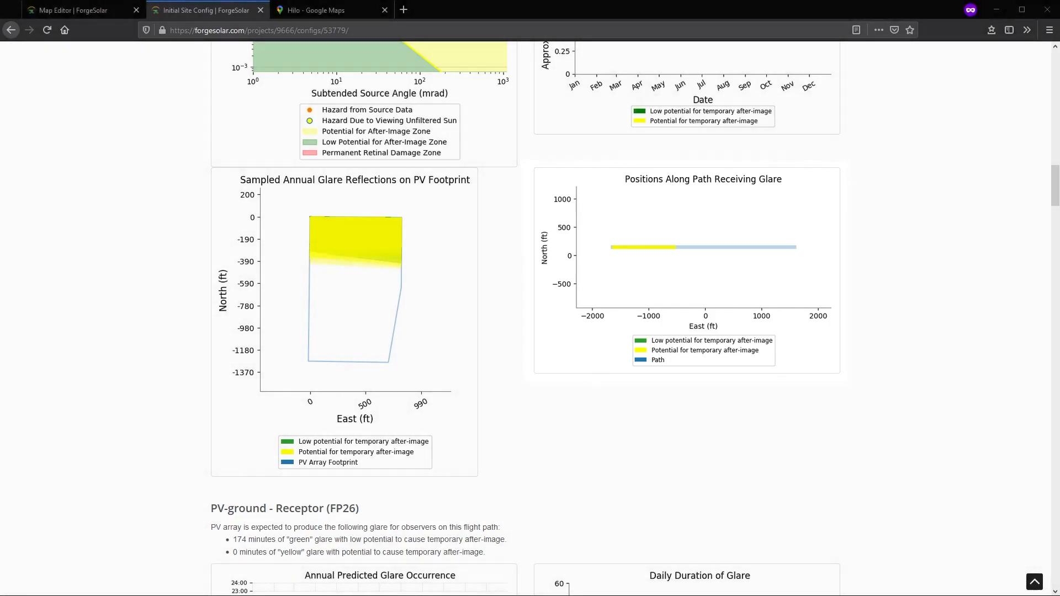
Examine the PV-ground glare plots for flight path FP26, from annual occurrence to positions along the path.
scroll(530, 321, down, 2)
scroll(530, 320, down, 1)
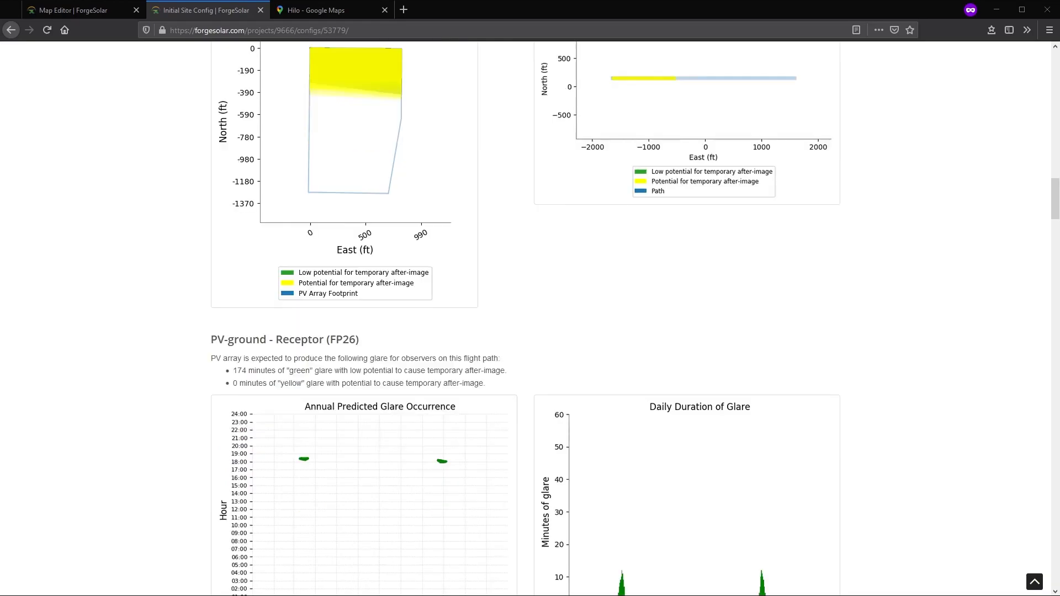
scroll(530, 321, down, 2)
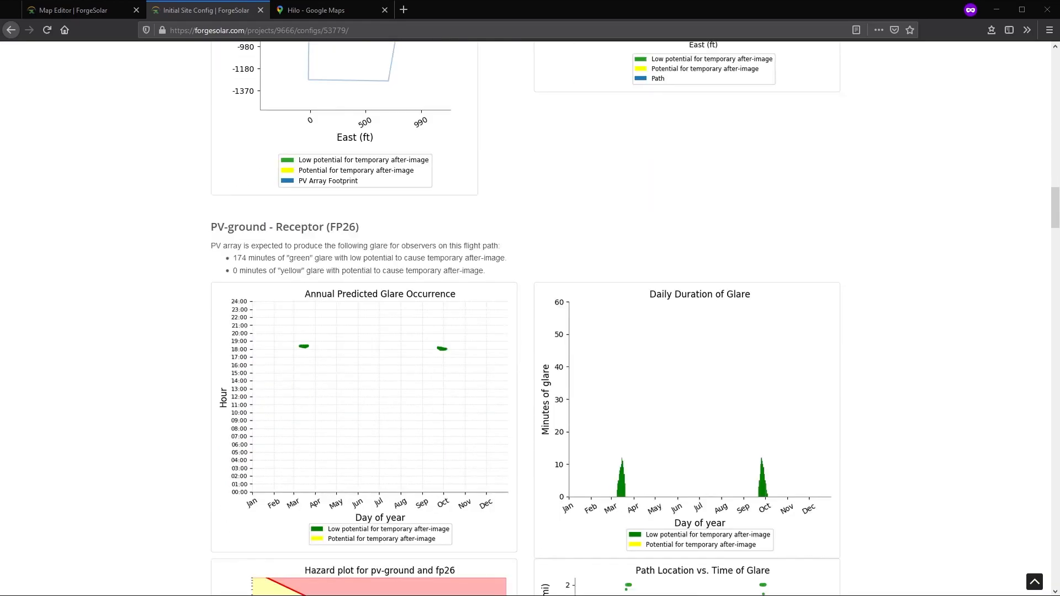
scroll(530, 320, down, 2)
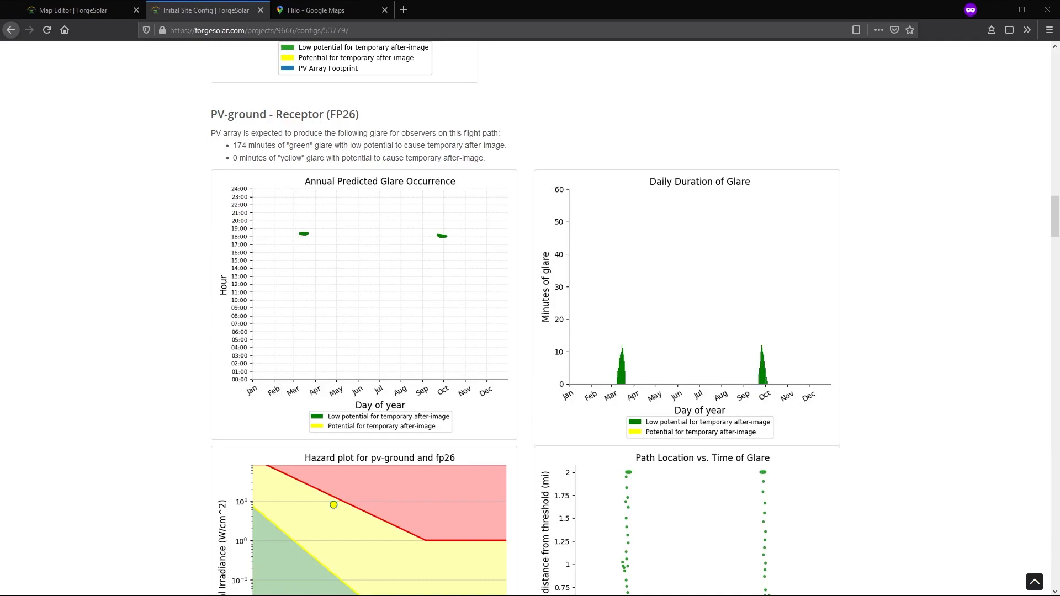
scroll(530, 320, down, 1)
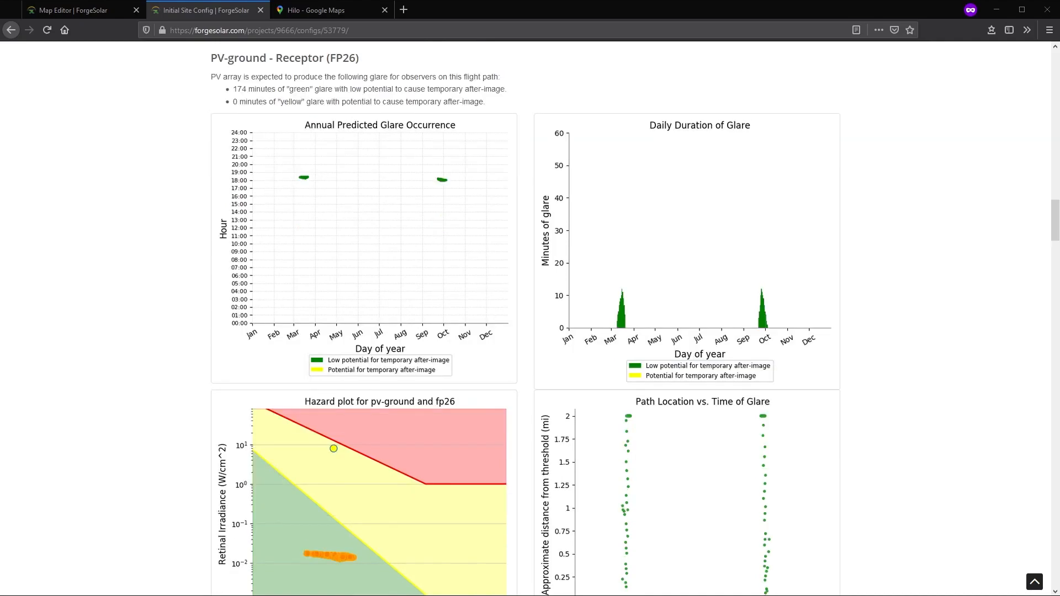
scroll(530, 320, down, 1)
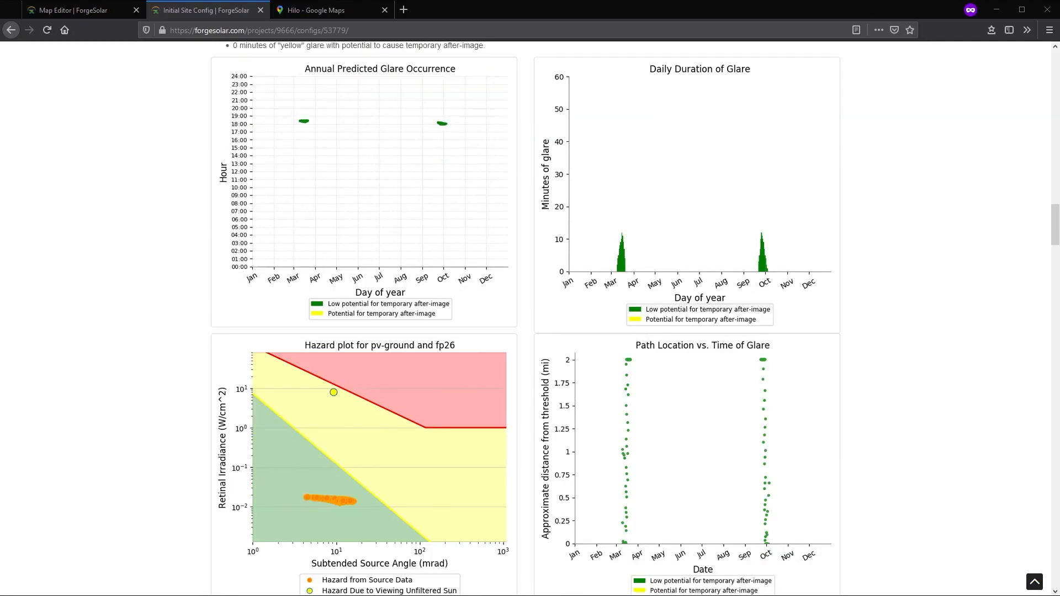
scroll(530, 320, down, 8)
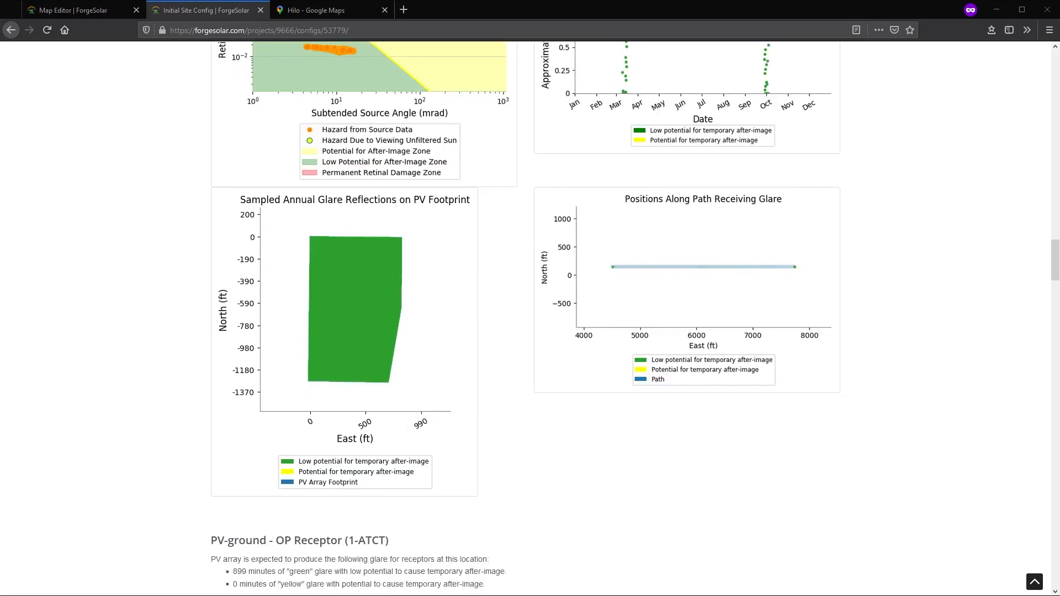
Examine the PV-ground glare results and plots for the 1-ATCT observation receptor.
scroll(530, 320, down, 7)
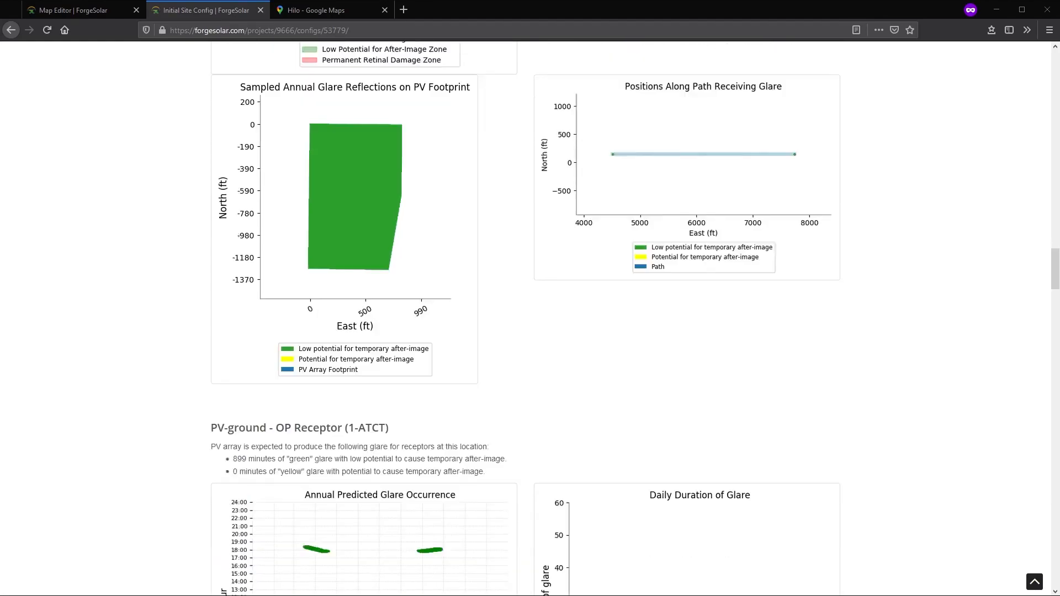
scroll(530, 320, down, 2)
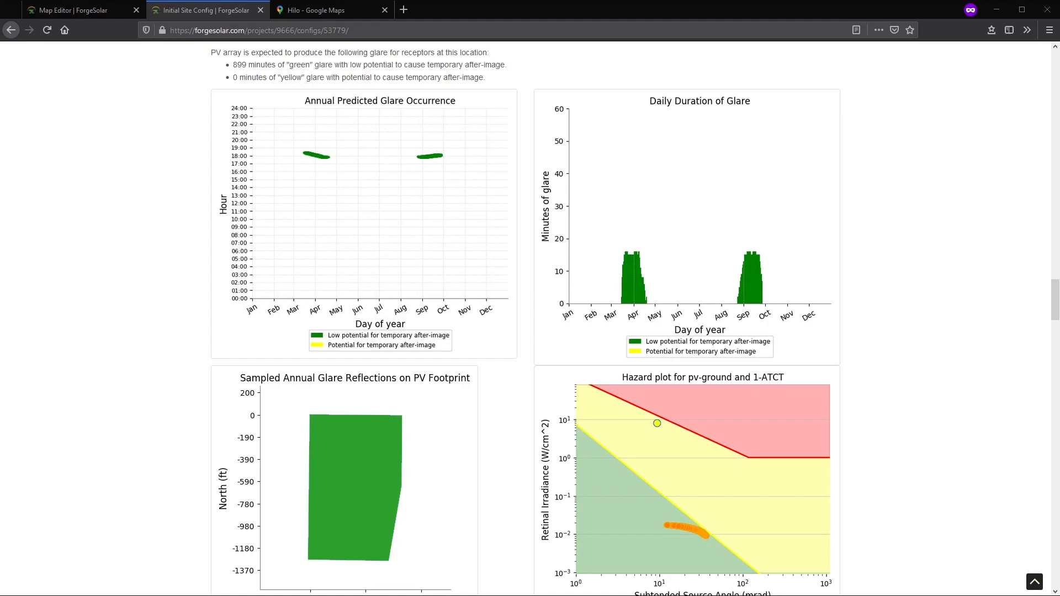
click(243, 66)
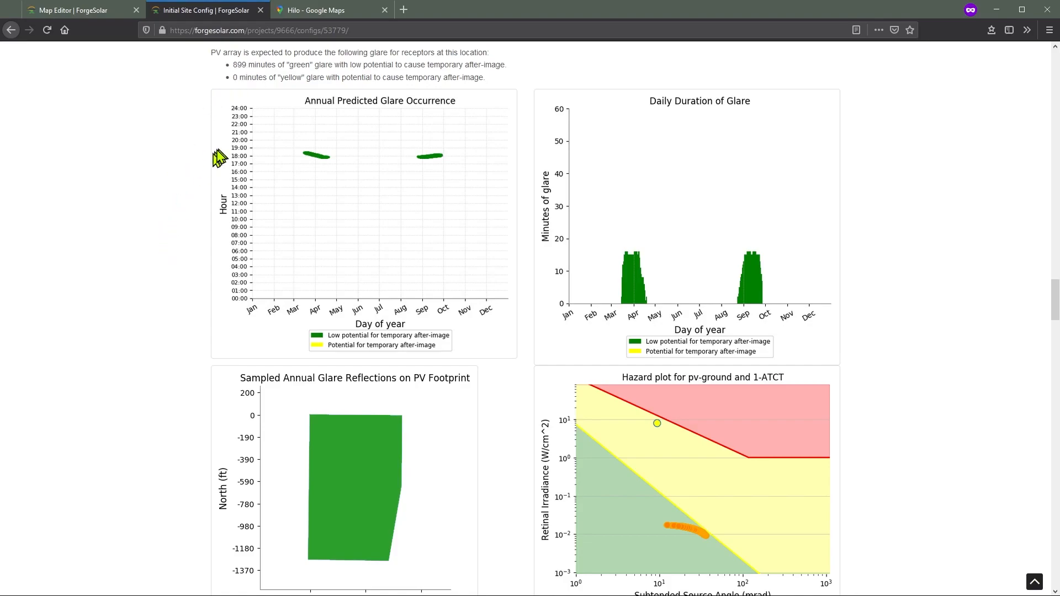
Examine the remaining PV-ground plots for 1-ATCT, the Route 1 result, and the Rooftop array's green and yellow glare minutes per receptor.
scroll(182, 243, down, 3)
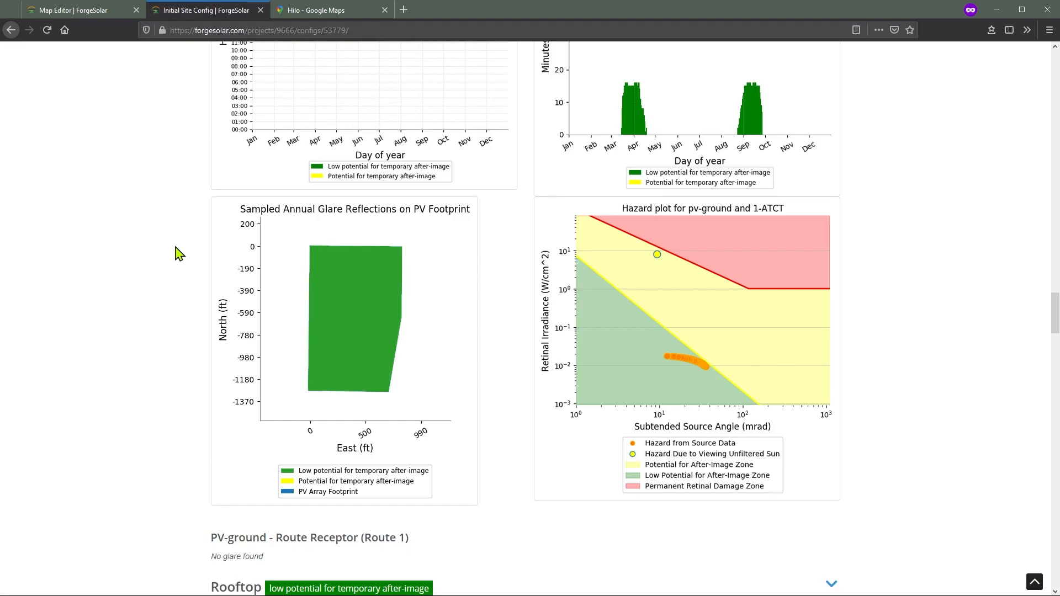
scroll(179, 253, down, 7)
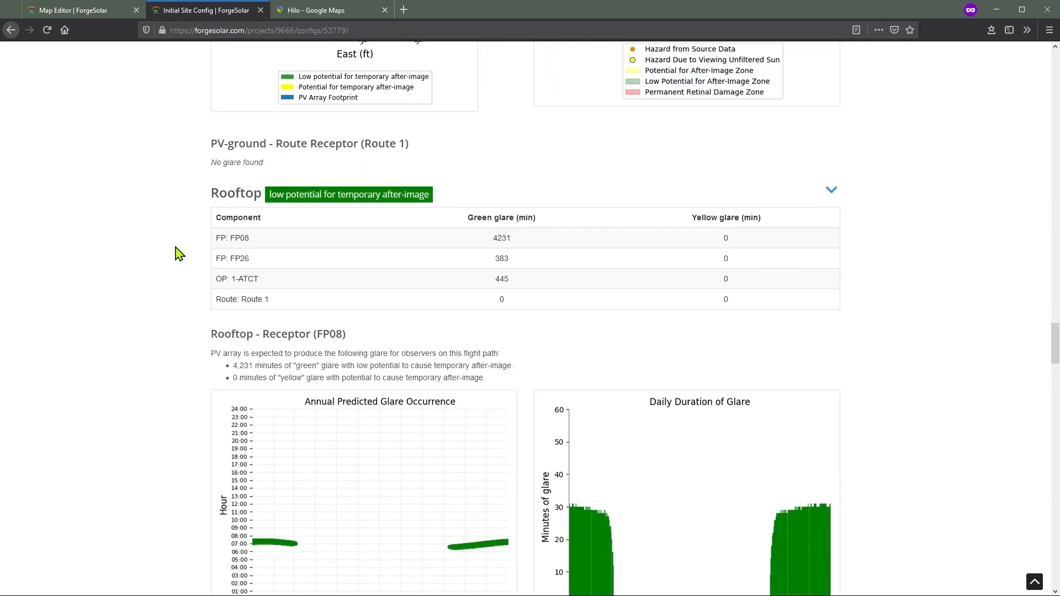
scroll(179, 253, down, 1)
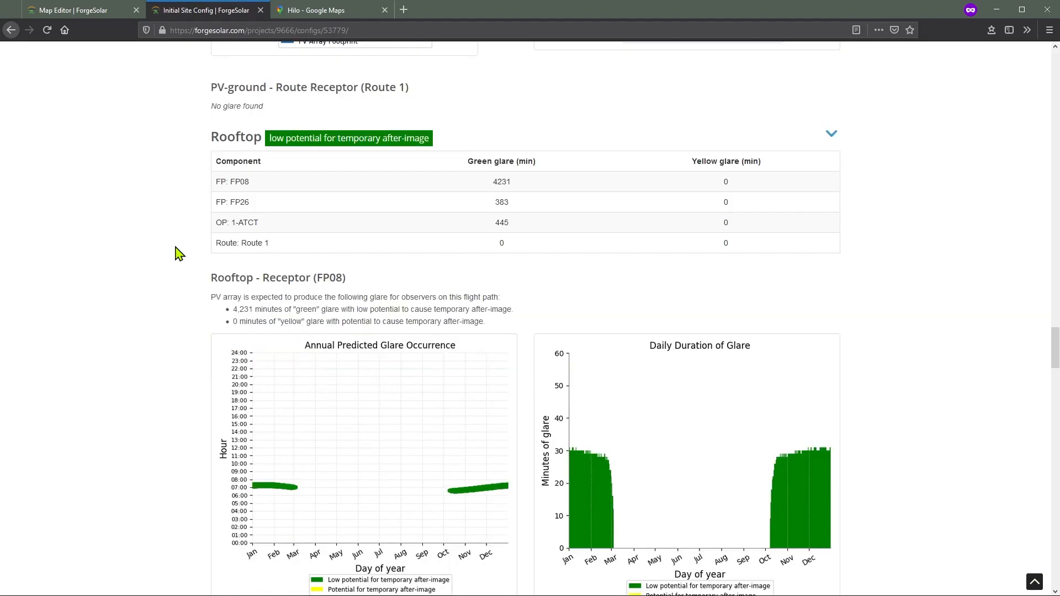
double_click(223, 138)
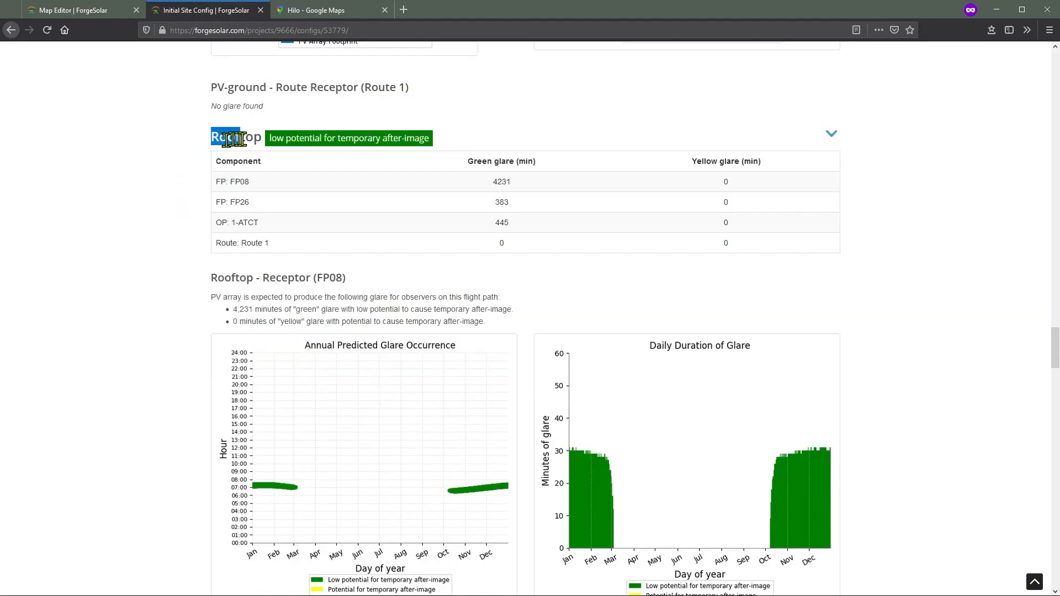
click(173, 199)
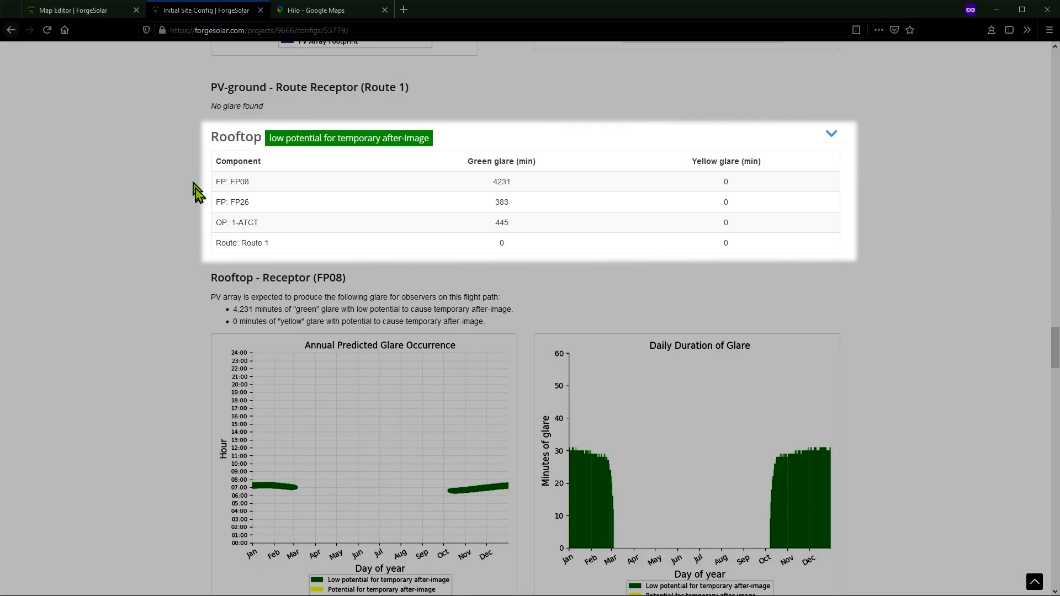
scroll(190, 217, down, 1)
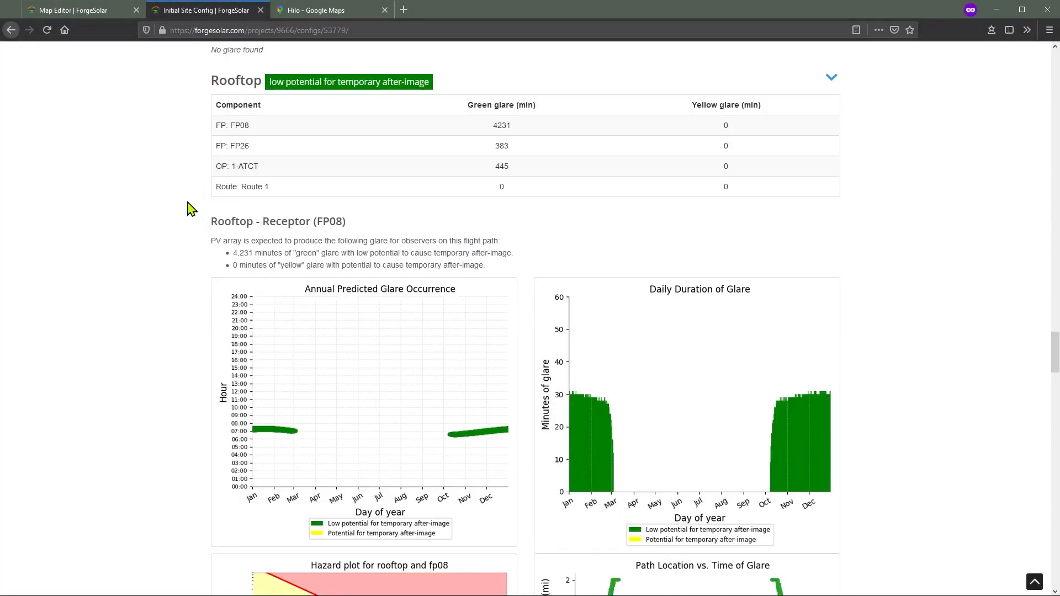
Examine the Rooftop glare plots for flight paths FP08 and FP26, from annual occurrence to positions along the path.
scroll(189, 217, down, 4)
scroll(188, 208, down, 13)
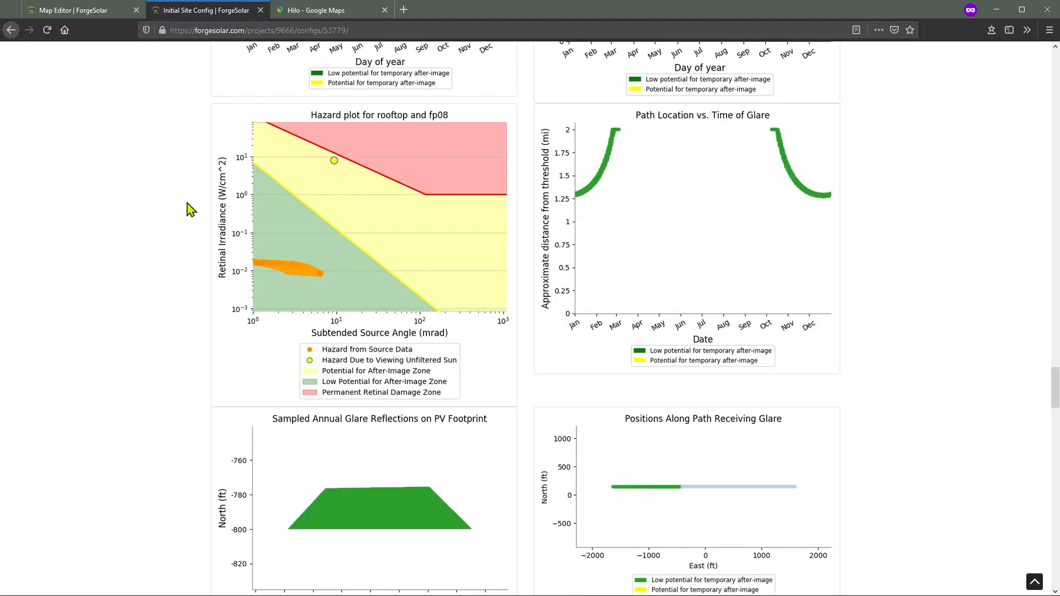
scroll(188, 209, down, 3)
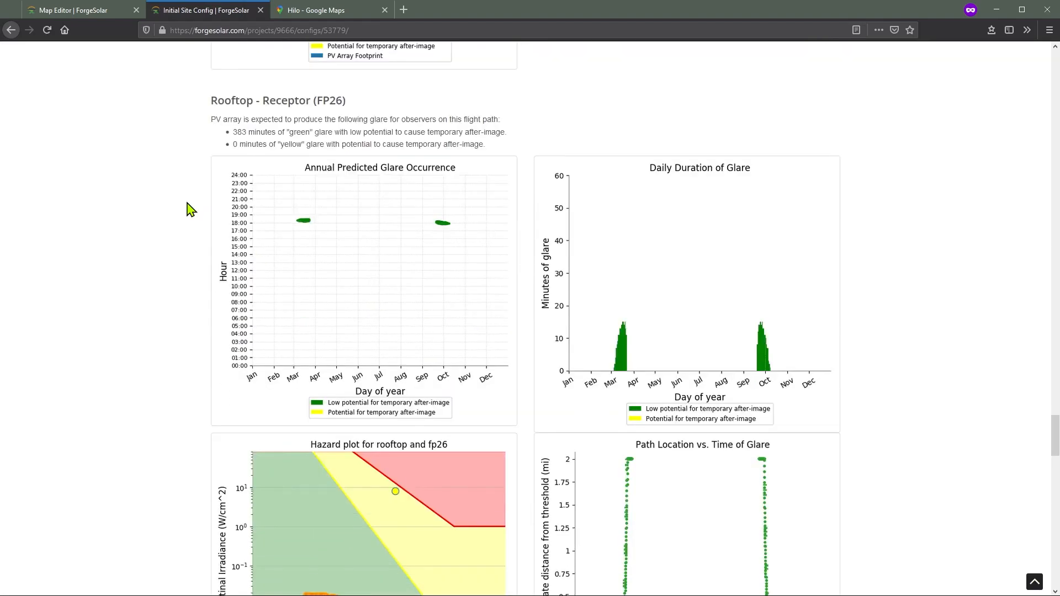
scroll(189, 210, down, 8)
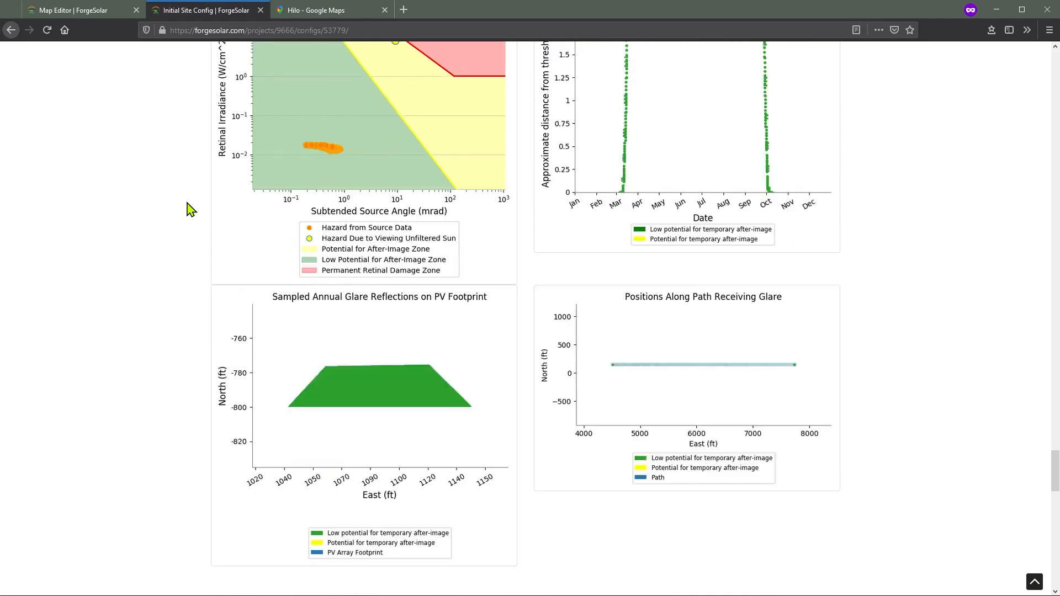
scroll(189, 210, down, 1)
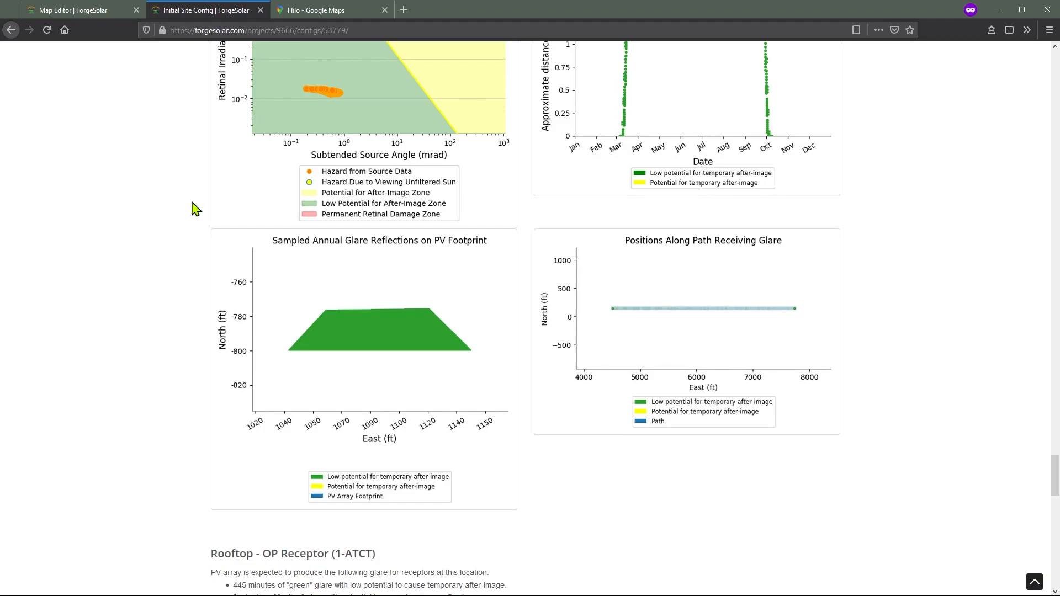
Examine the Rooftop glare plots for the 1-ATCT observation receptor and the Route 1 result.
scroll(194, 210, down, 9)
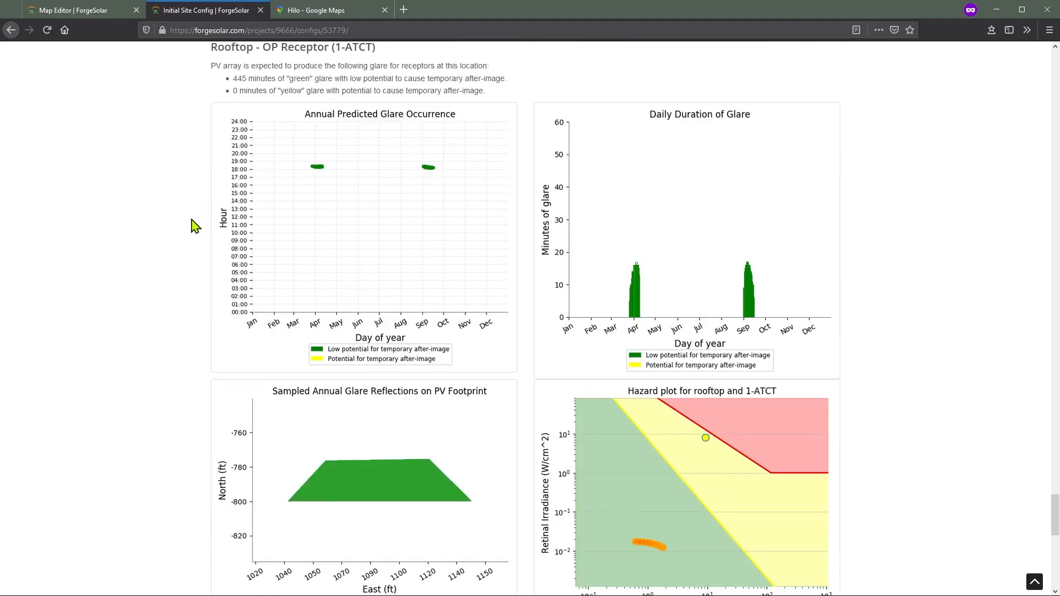
scroll(194, 227, down, 1)
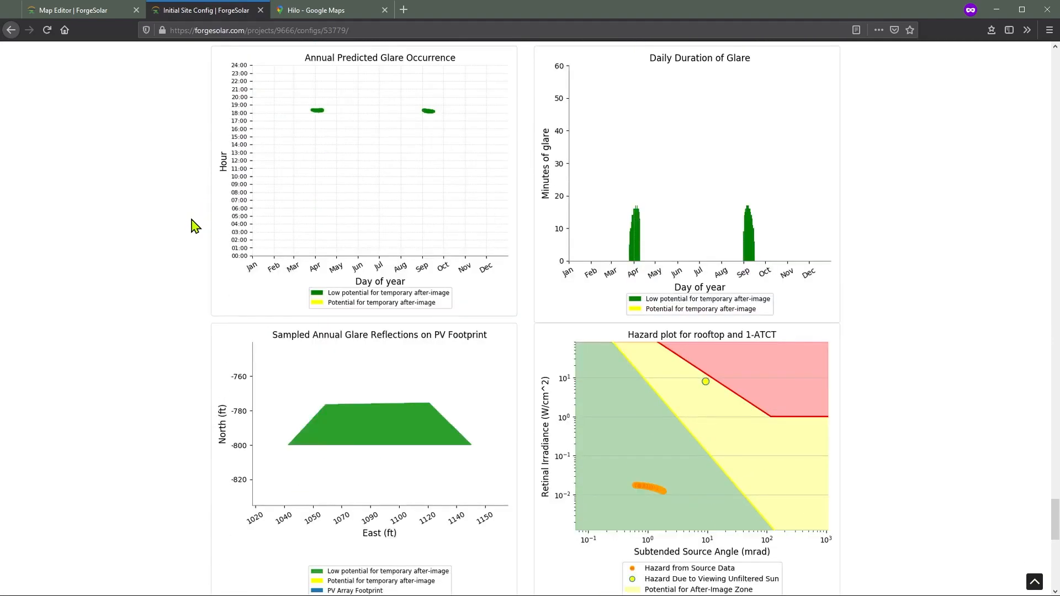
scroll(195, 227, down, 5)
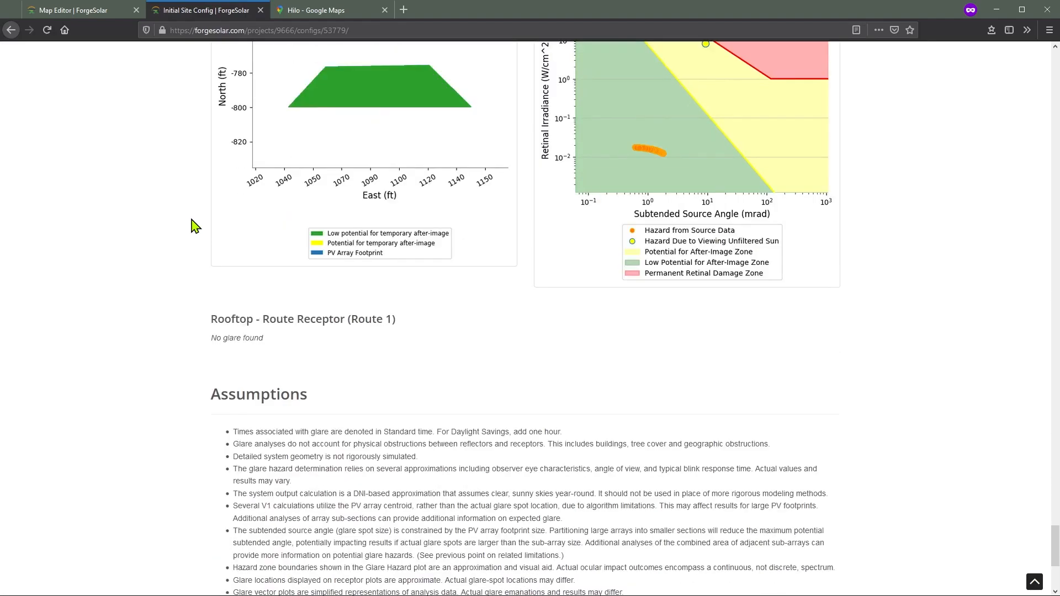
scroll(195, 227, up, 1)
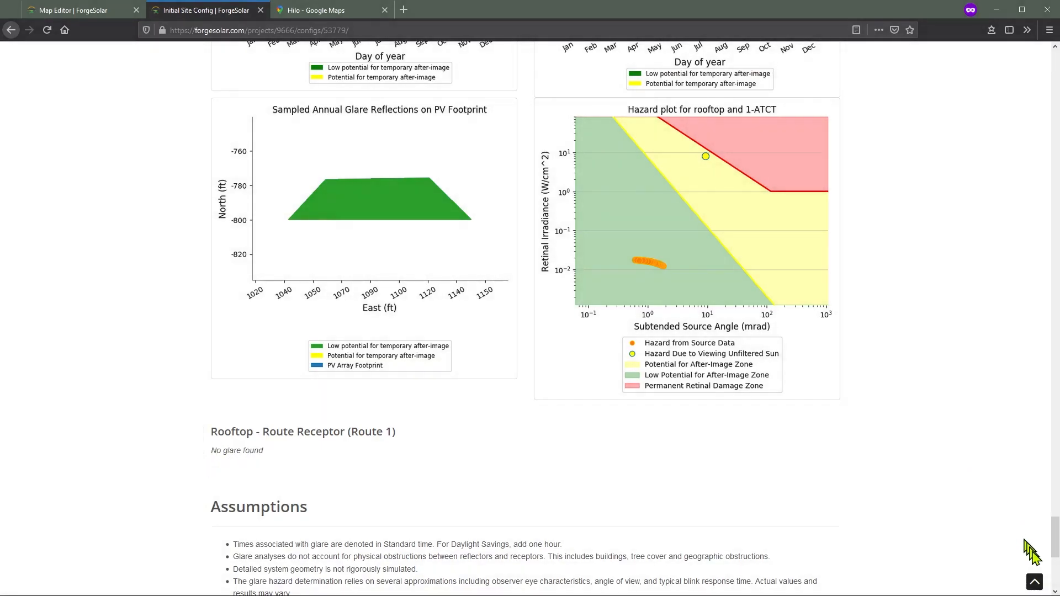
Return to the start of the results page and view the additional print, export and delete options for the site configuration.
click(1033, 583)
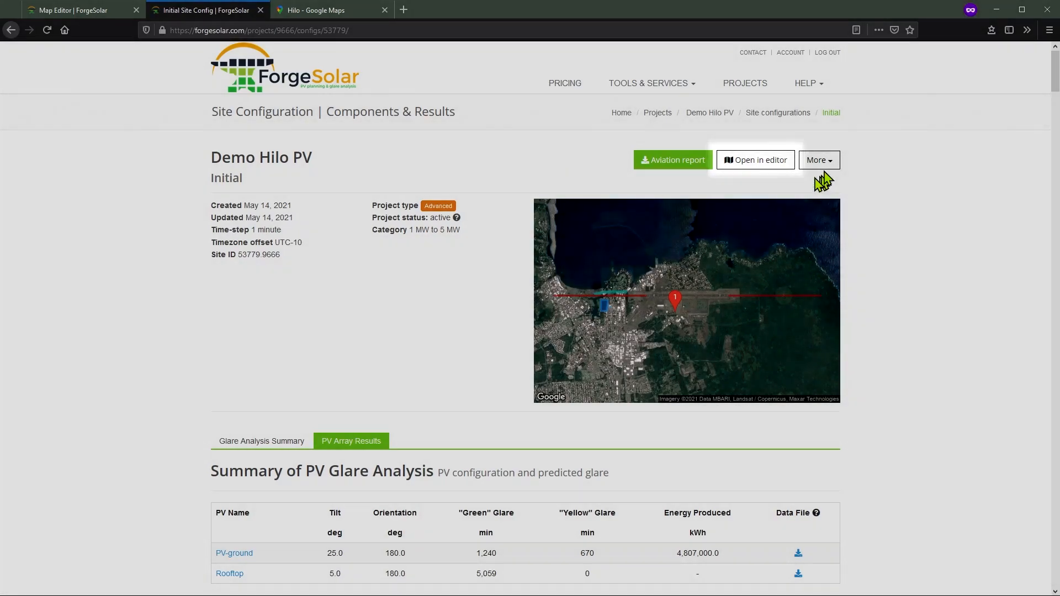
click(822, 161)
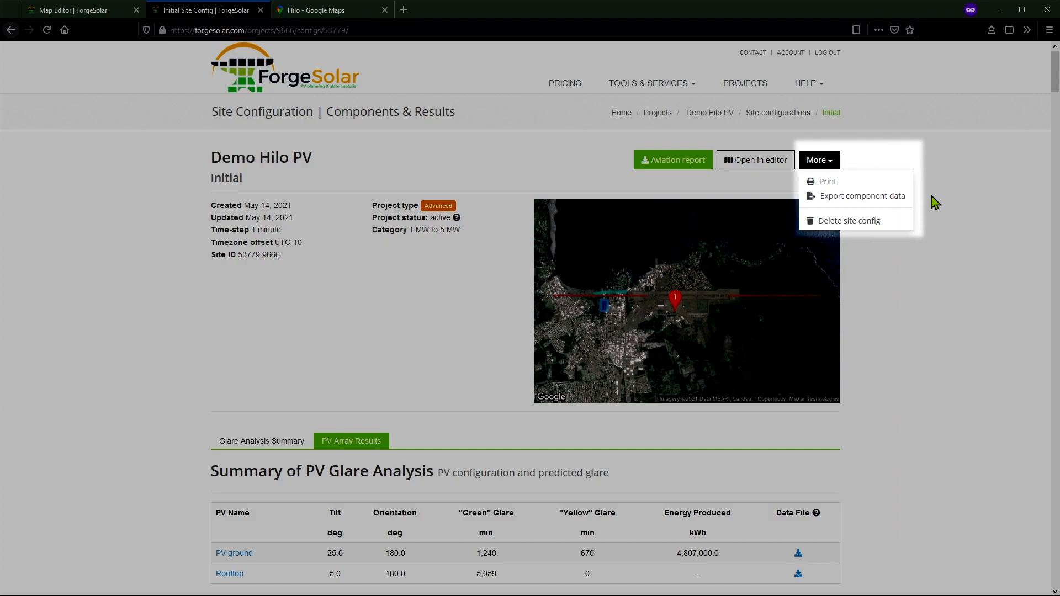
click(947, 201)
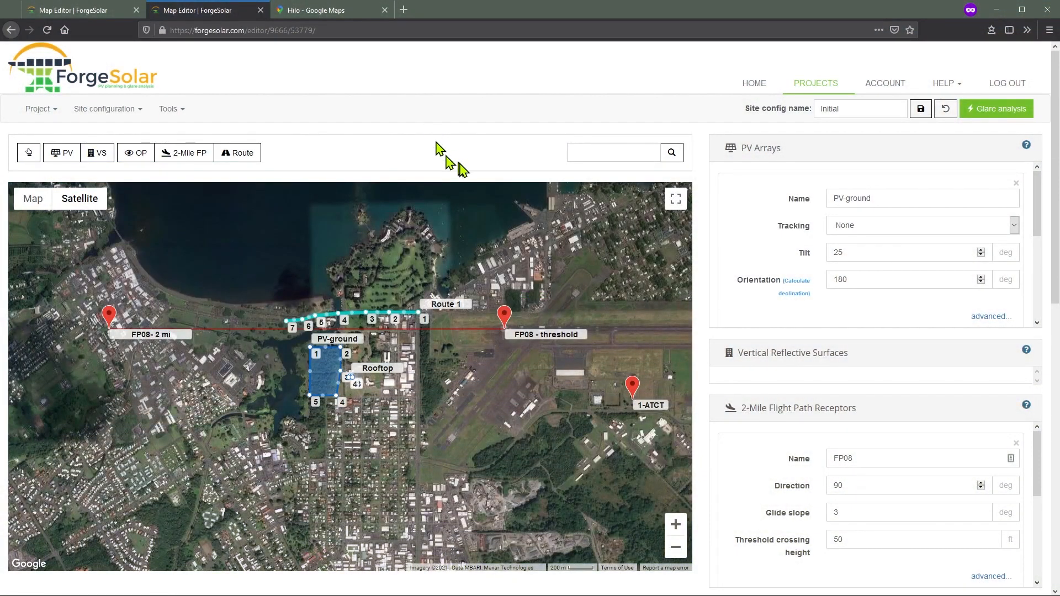
Clone the Initial site configuration in the map editor under the name SA Tracking V2.
scroll(503, 377, up, 1)
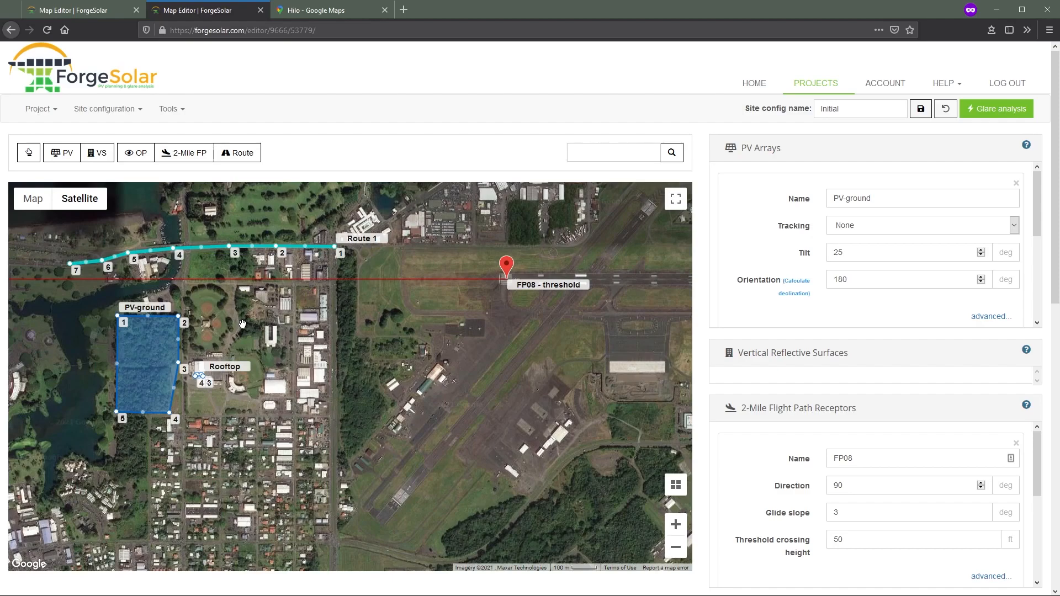
drag(242, 324, 344, 332)
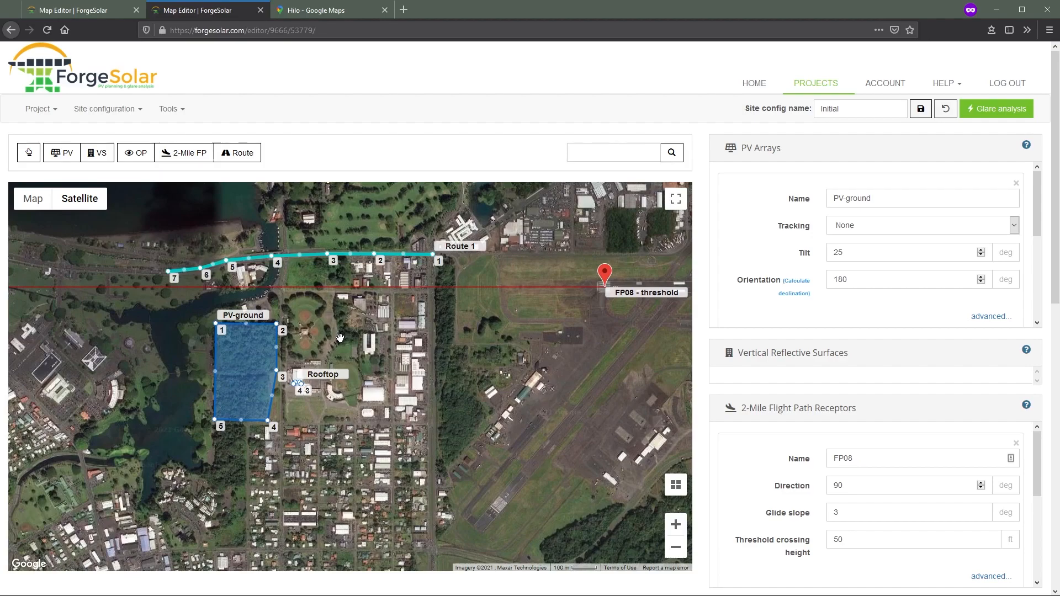
drag(342, 352, 411, 335)
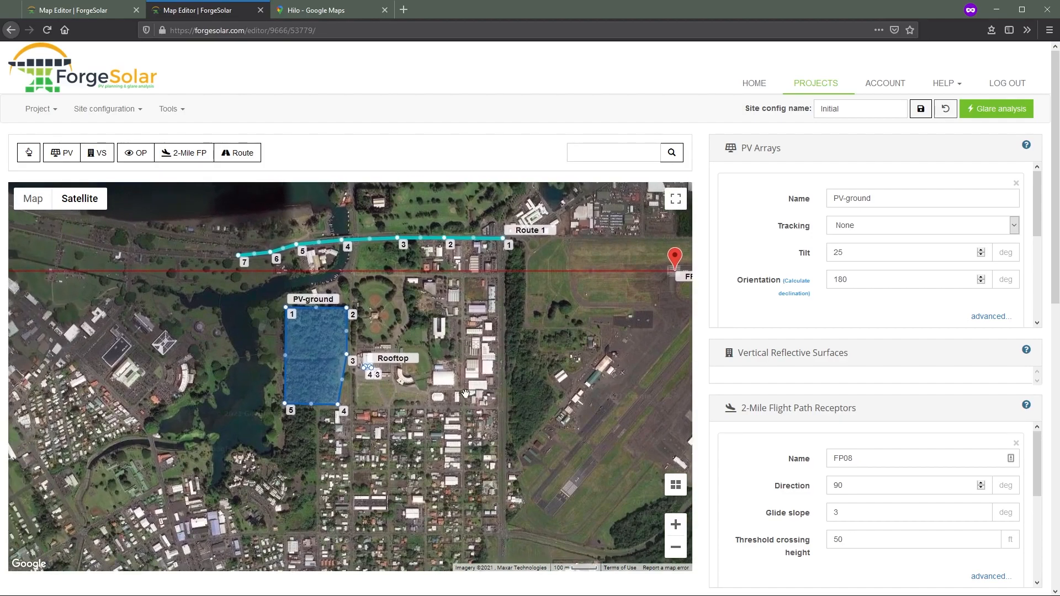
click(675, 524)
drag(282, 277, 251, 292)
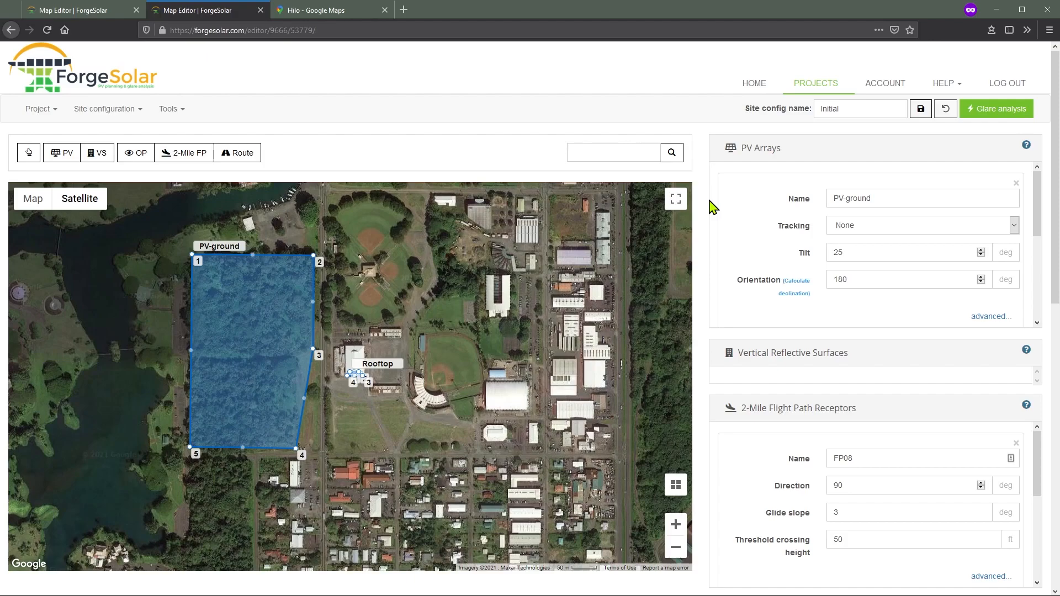
click(118, 114)
click(106, 190)
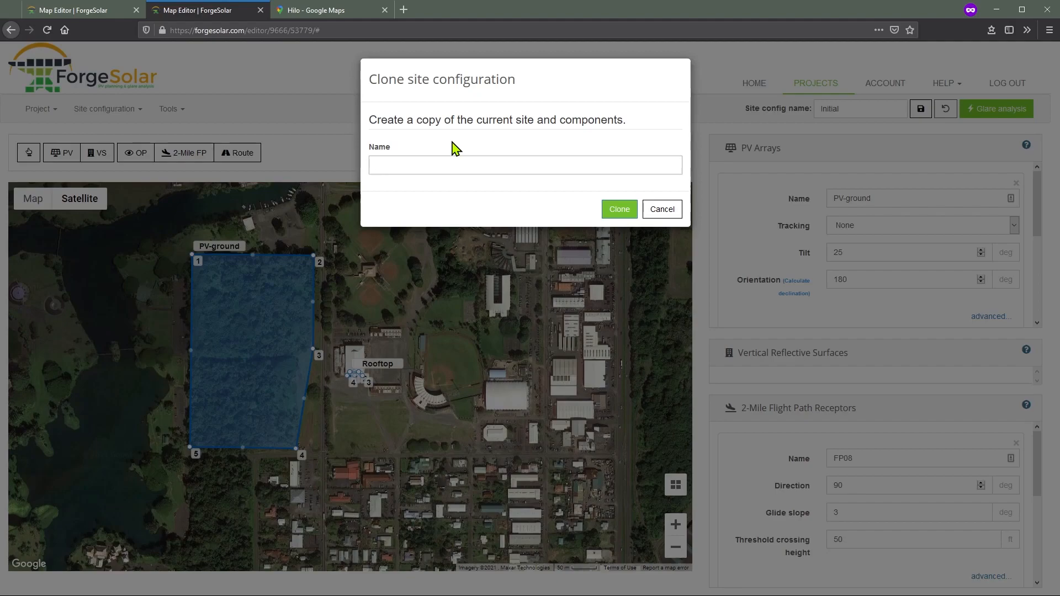
text(SA Tracking V2)
click(619, 208)
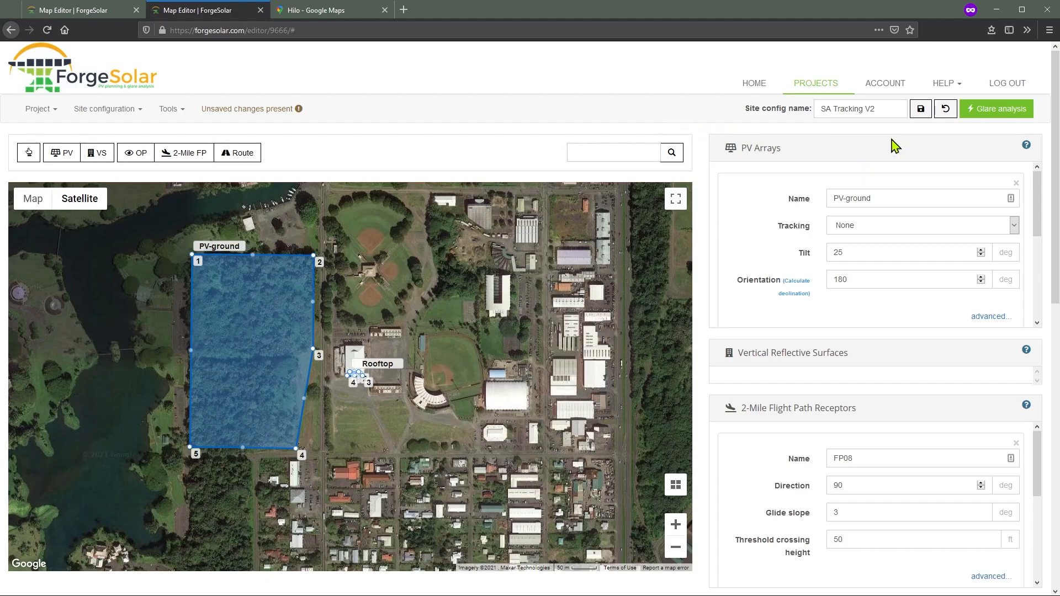
Set the PV-ground array's tracking to Single, with a maximum tracking angle of 60 degrees and a resting angle of 60 degrees.
click(854, 231)
click(849, 252)
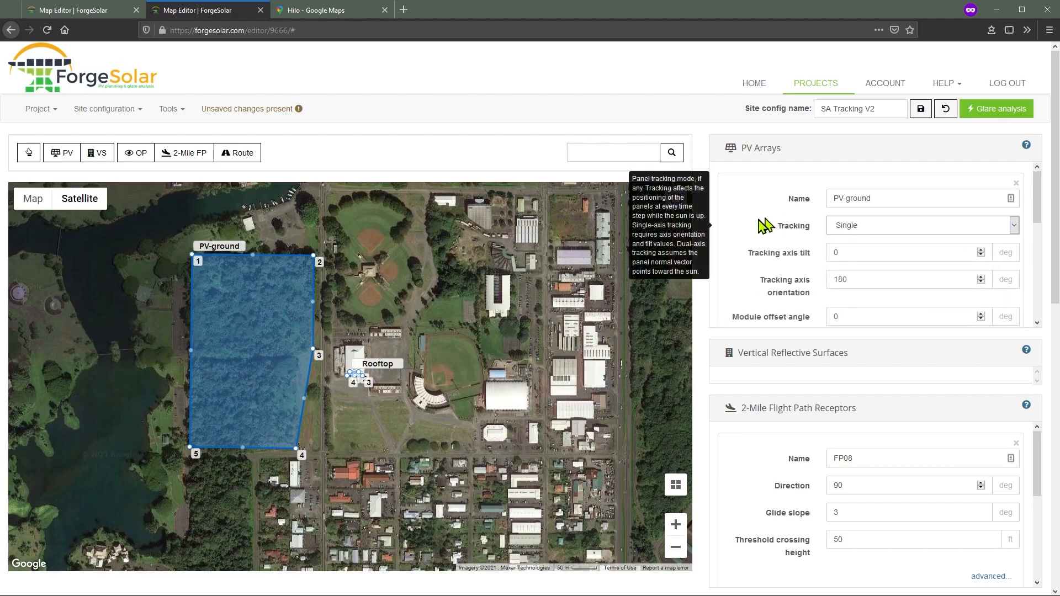
scroll(765, 221, down, 2)
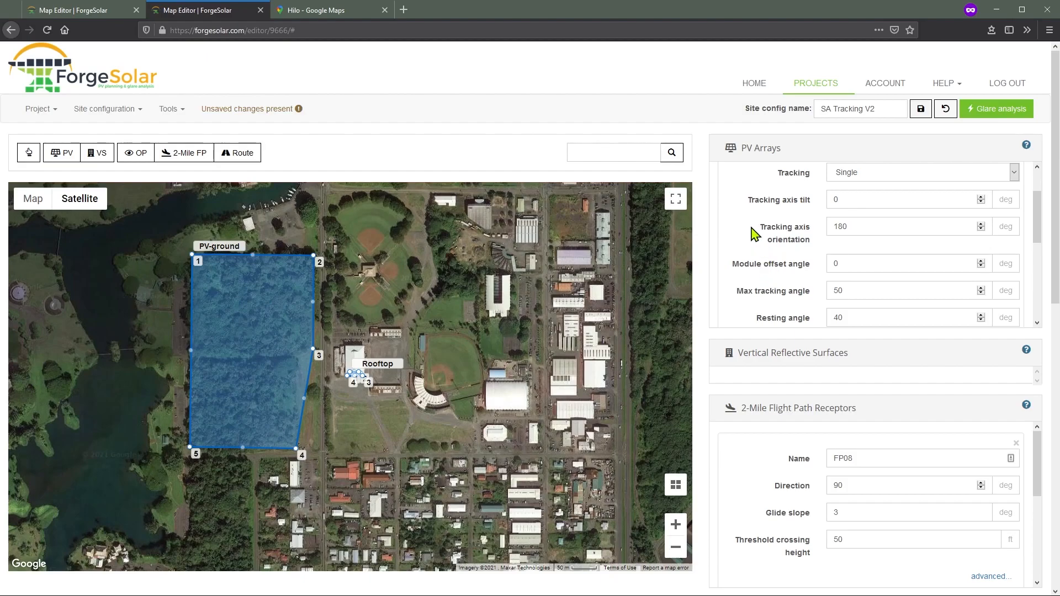
scroll(754, 234, down, 4)
Review the PV-ground array's advanced tracking, surface and vertex parameters and accept them.
click(984, 242)
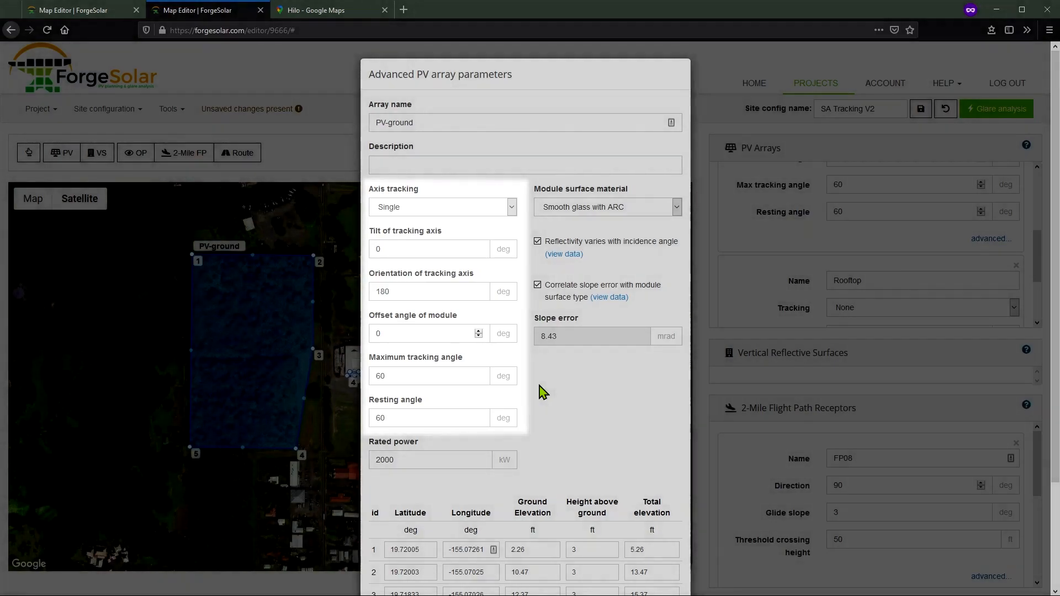
scroll(541, 325, down, 1)
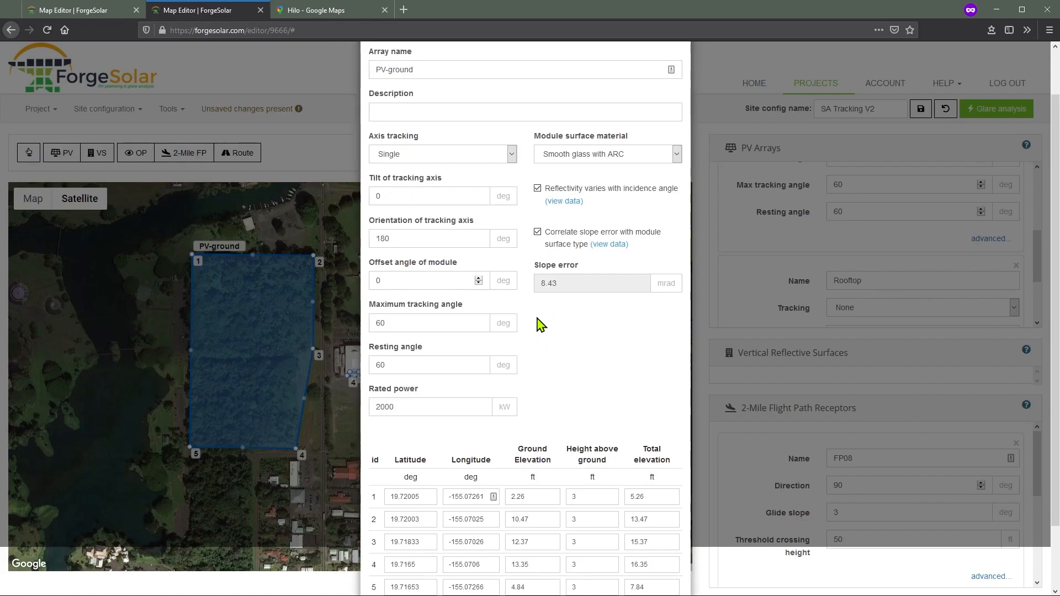
scroll(541, 324, down, 1)
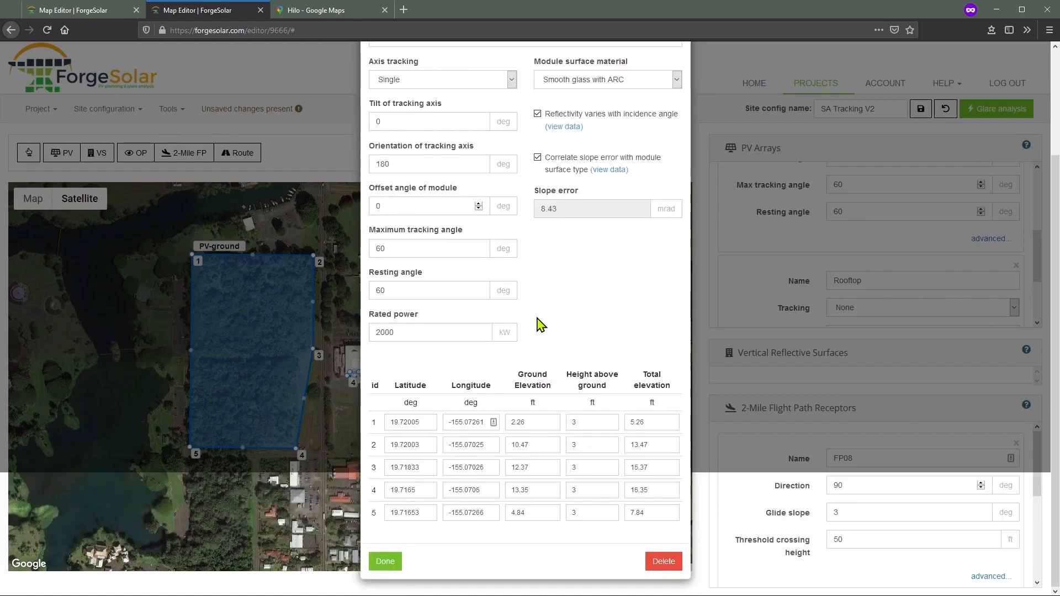
click(390, 561)
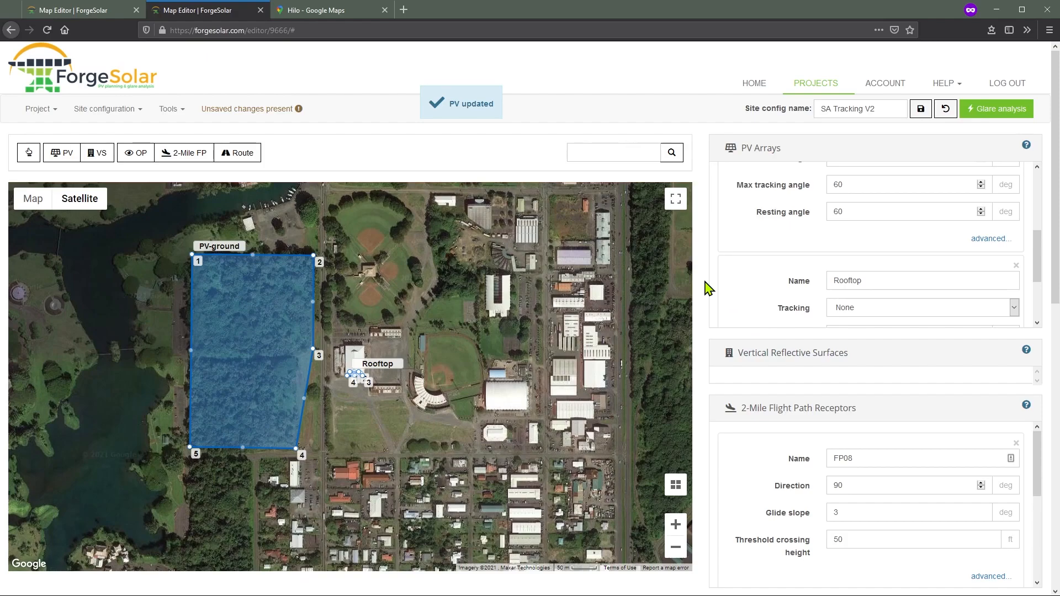
scroll(724, 280, up, 5)
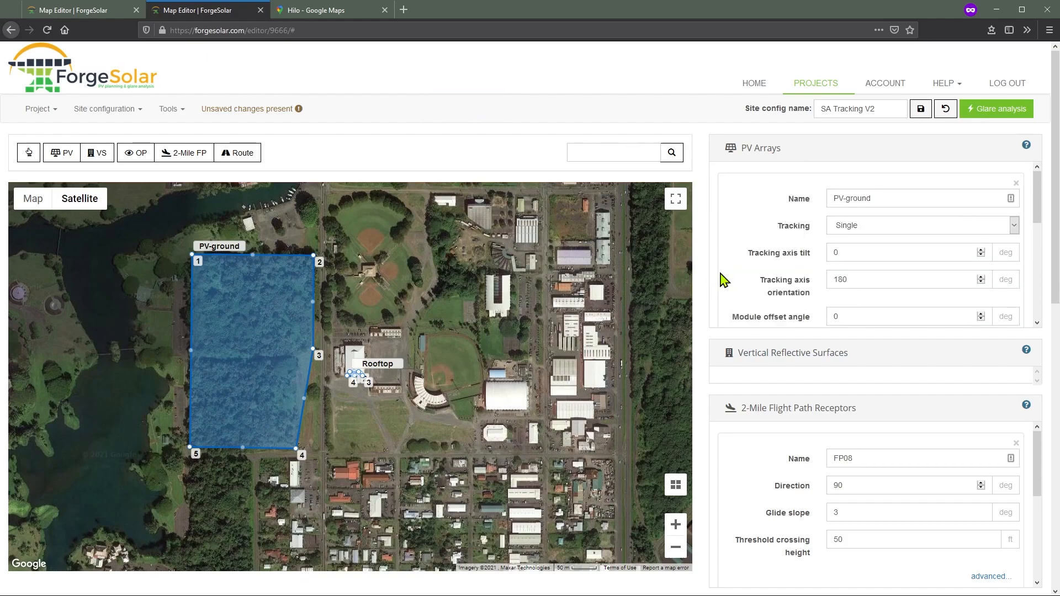
Save the SA Tracking V2 configuration and run its glare analysis through to the results page.
click(920, 110)
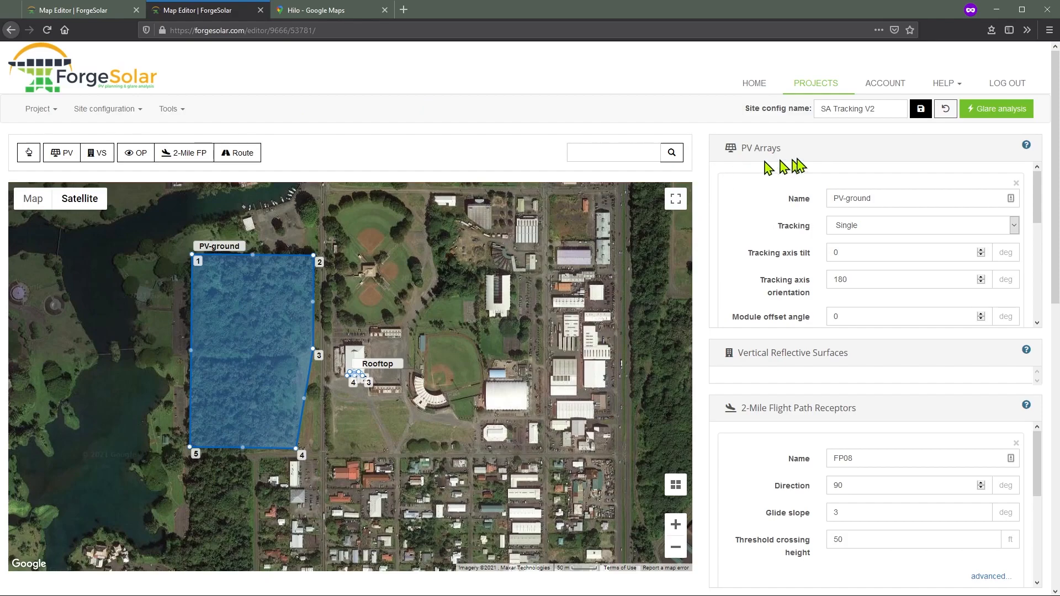
click(986, 118)
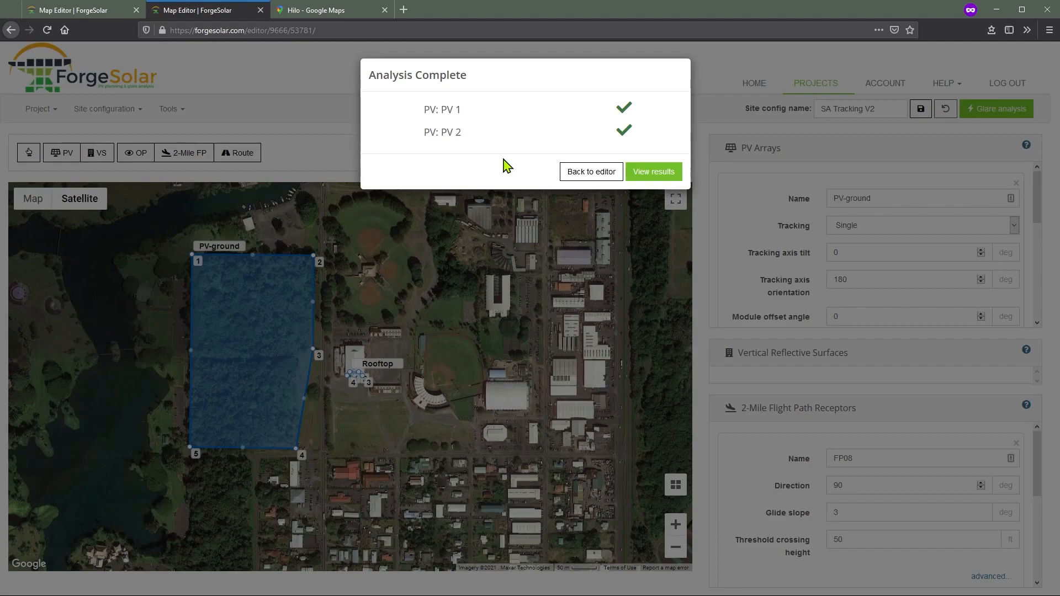
click(654, 171)
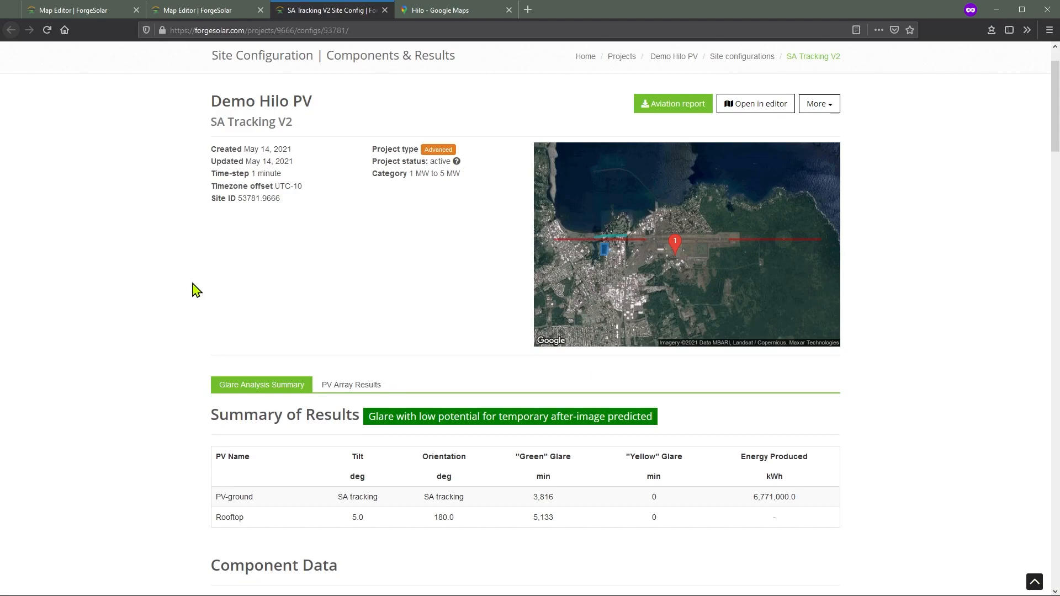
Examine the SA Tracking V2 glare summary, and view the PV array results with distinct glare per month.
scroll(165, 323, down, 1)
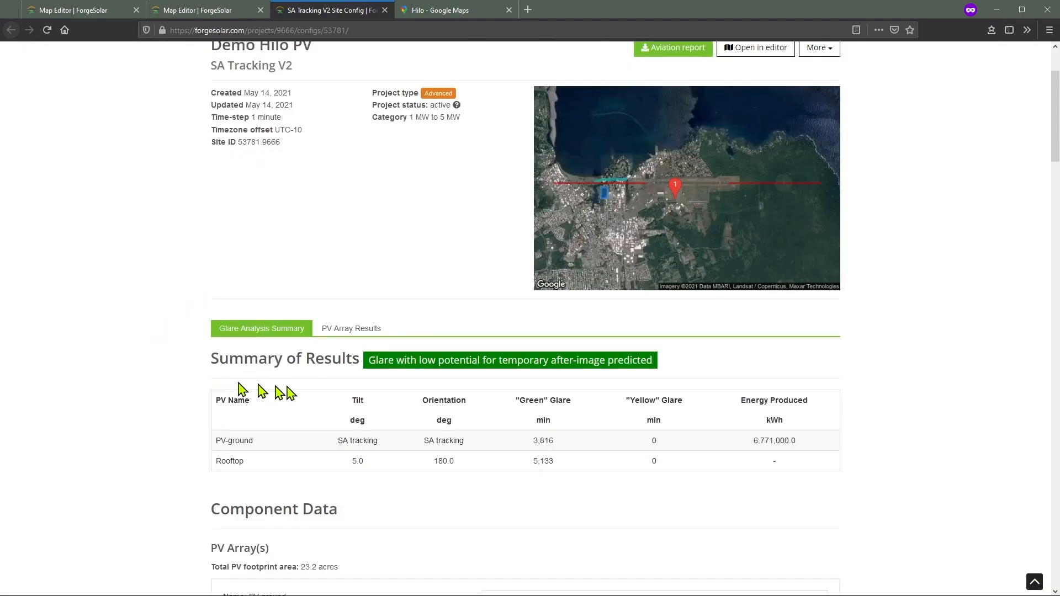
click(340, 333)
scroll(202, 324, down, 1)
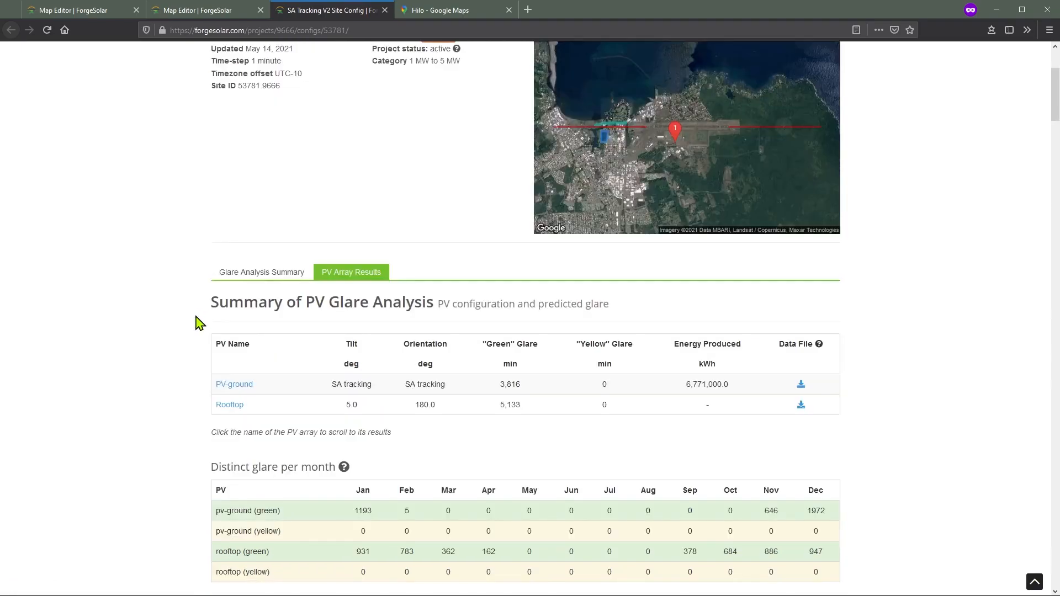
Examine the monthly distinct glare and the PV-ground array's detailed glare results and plots for each receptor.
scroll(200, 323, down, 1)
scroll(199, 325, down, 1)
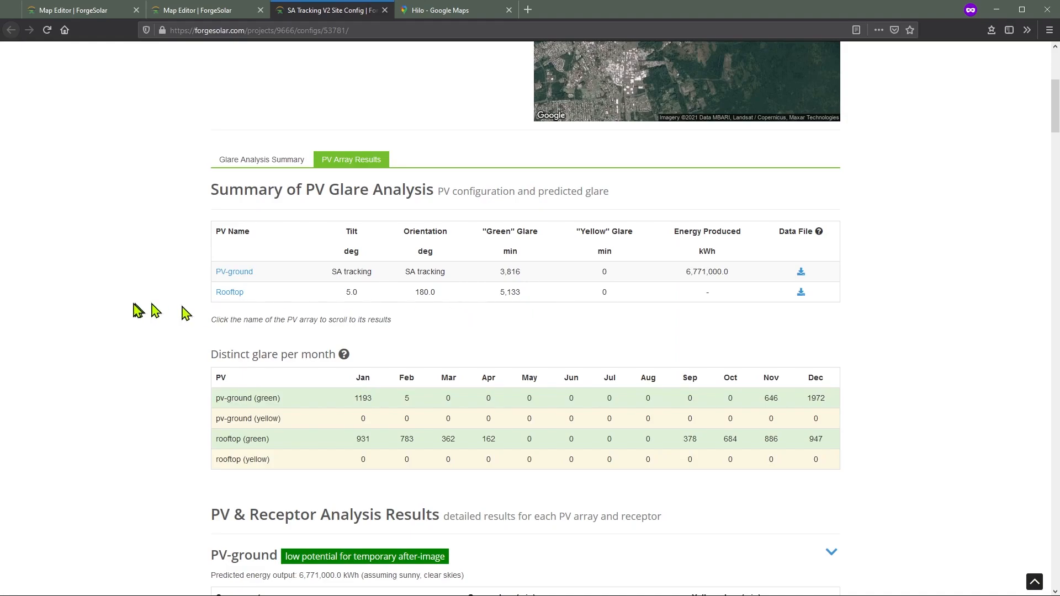
scroll(141, 306, down, 5)
scroll(149, 297, down, 3)
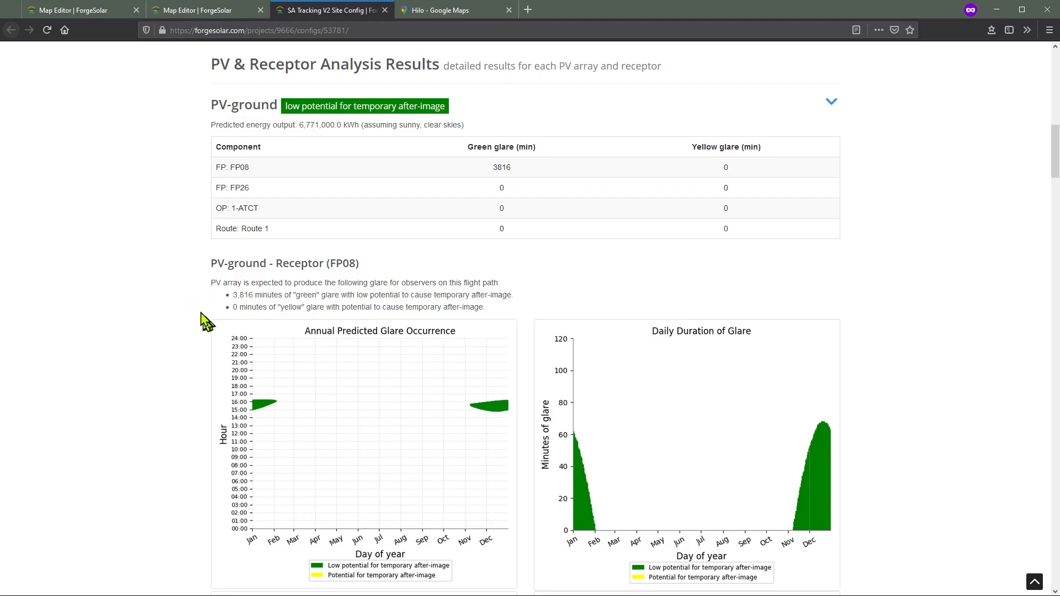
scroll(193, 313, down, 6)
scroll(188, 307, down, 6)
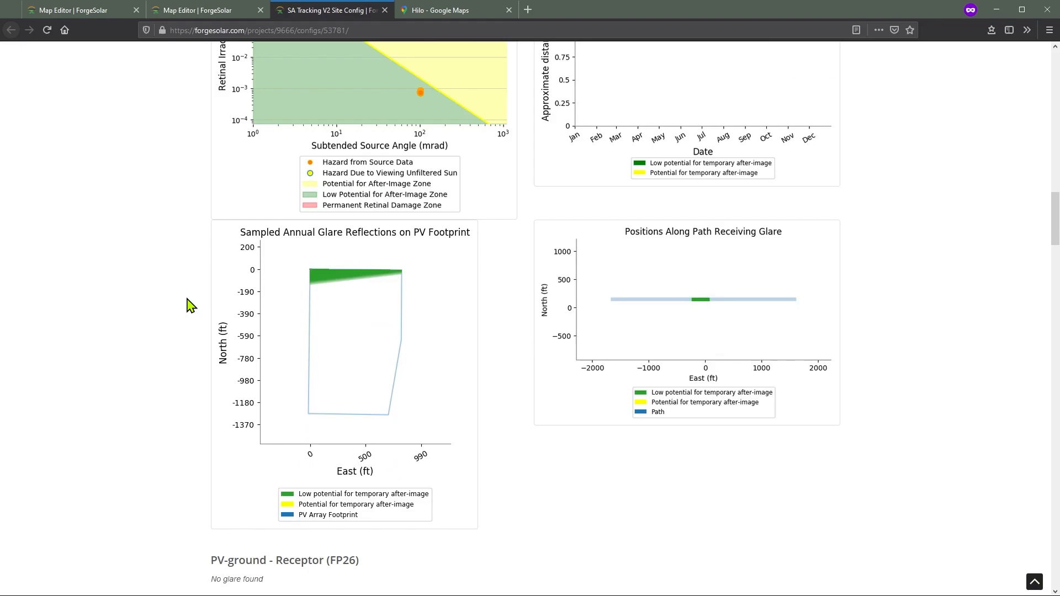
scroll(187, 305, down, 1)
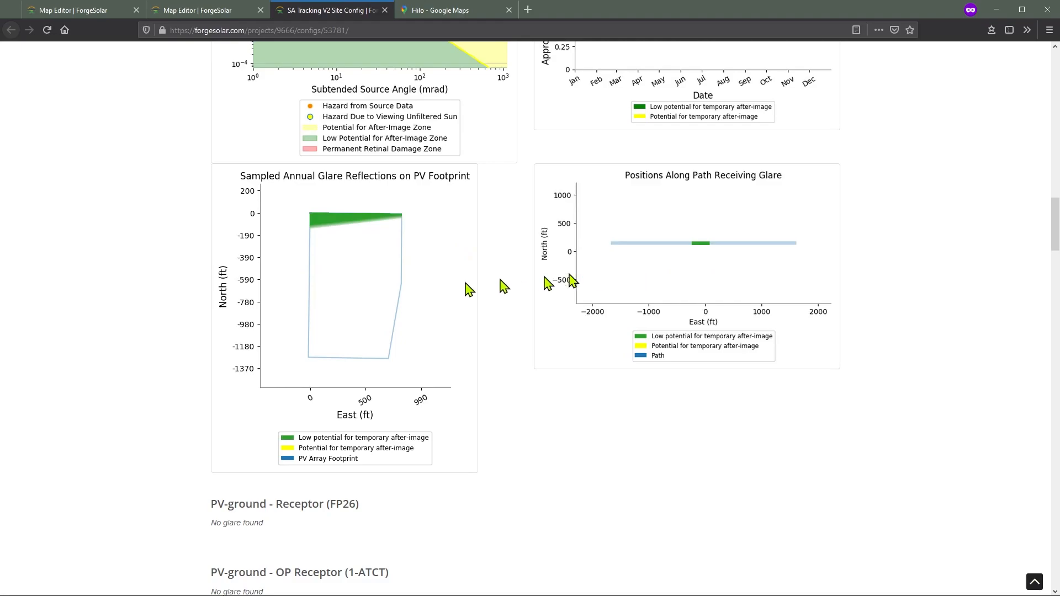
scroll(110, 320, down, 5)
scroll(160, 296, down, 3)
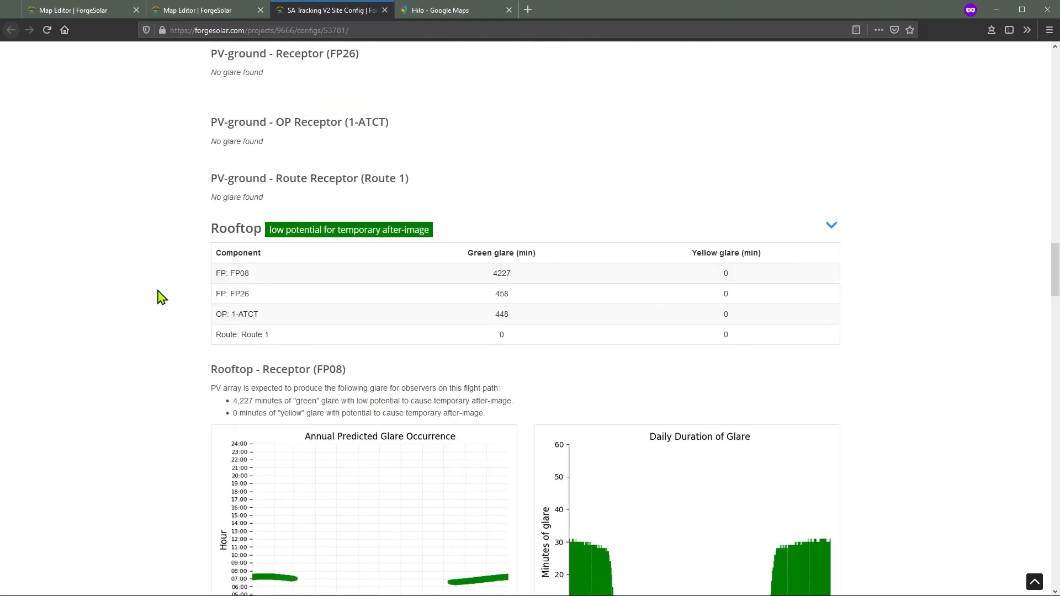
Examine the Rooftop array's detailed glare results and plots for the FP08, FP26 and 1-ATCT receptors.
scroll(160, 297, down, 1)
scroll(161, 297, down, 1)
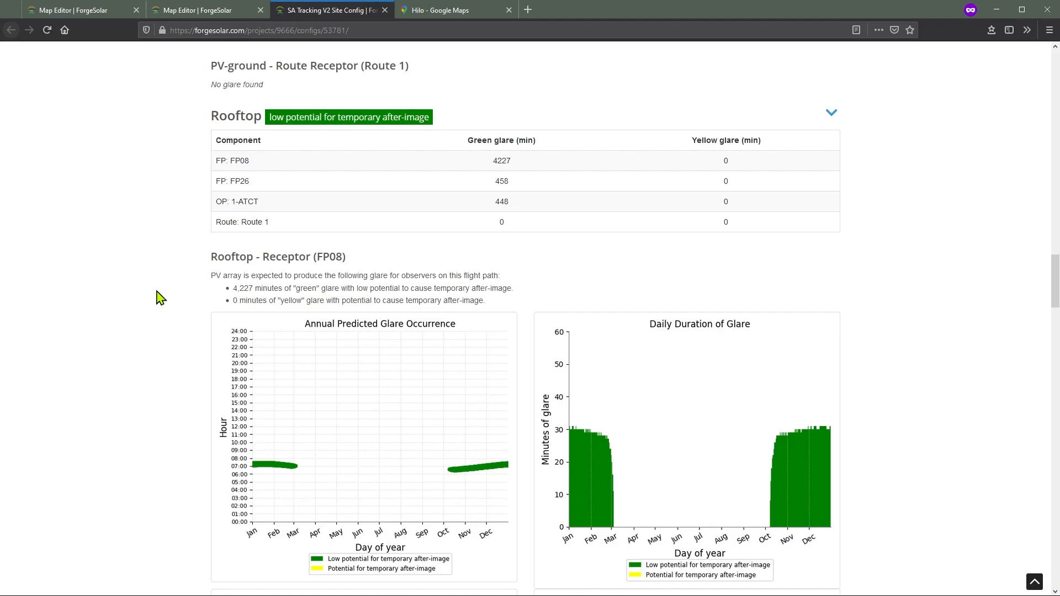
scroll(161, 297, down, 1)
scroll(160, 298, down, 7)
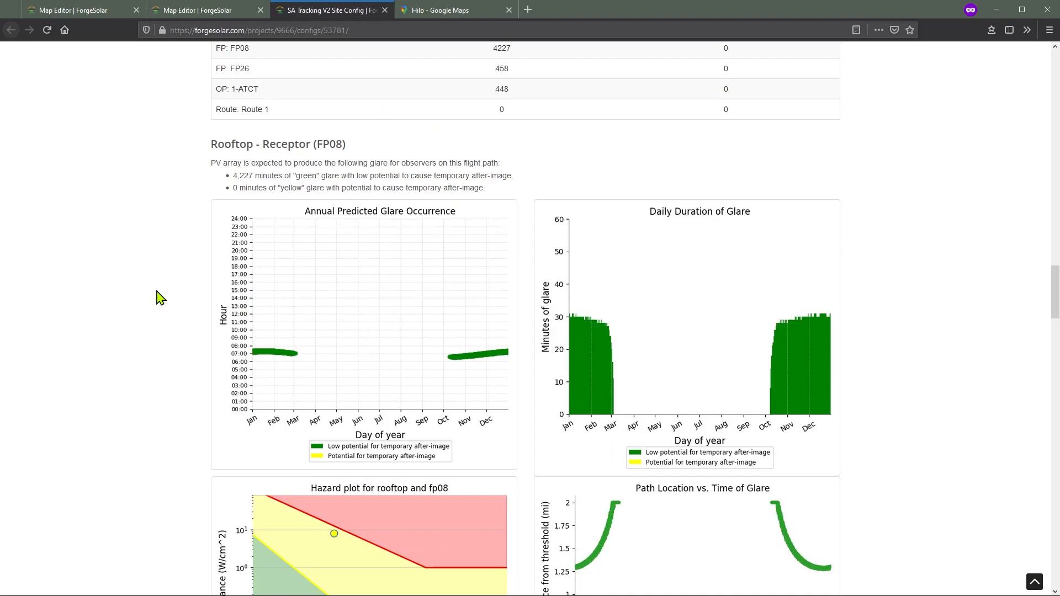
scroll(160, 298, down, 10)
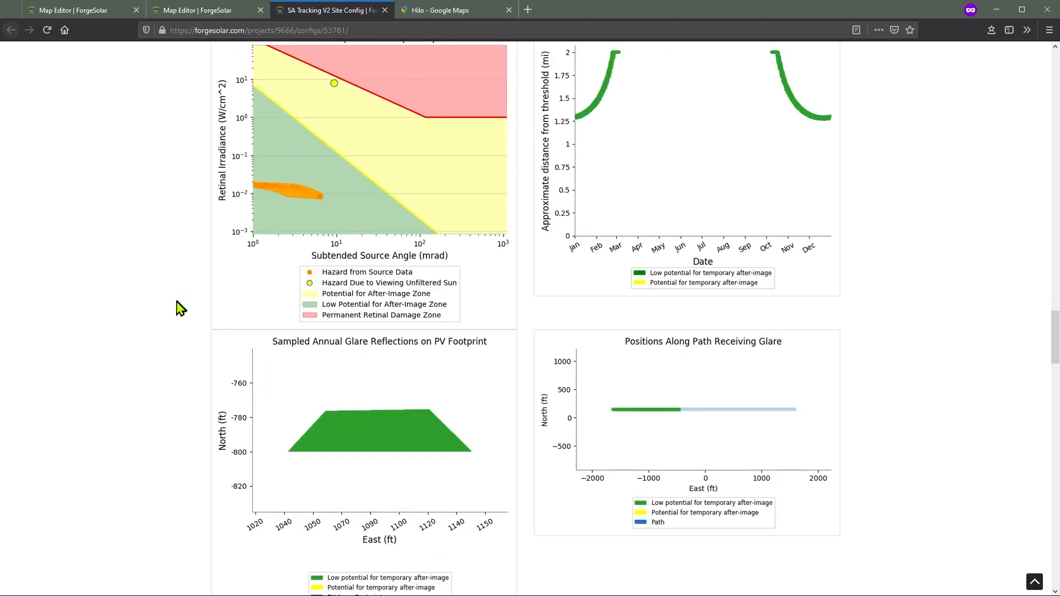
scroll(173, 288, down, 1)
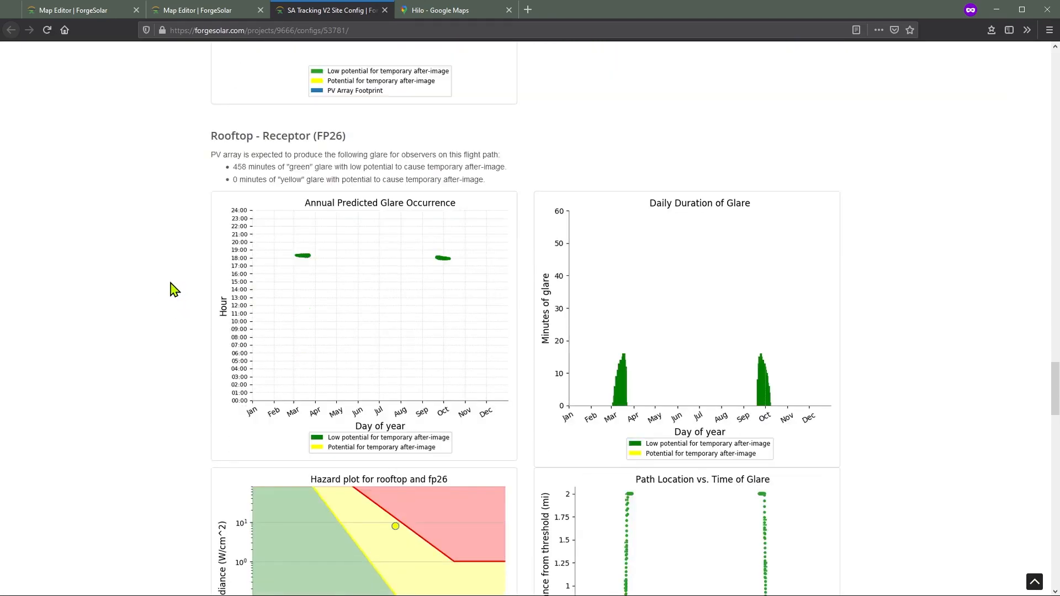
scroll(175, 289, down, 17)
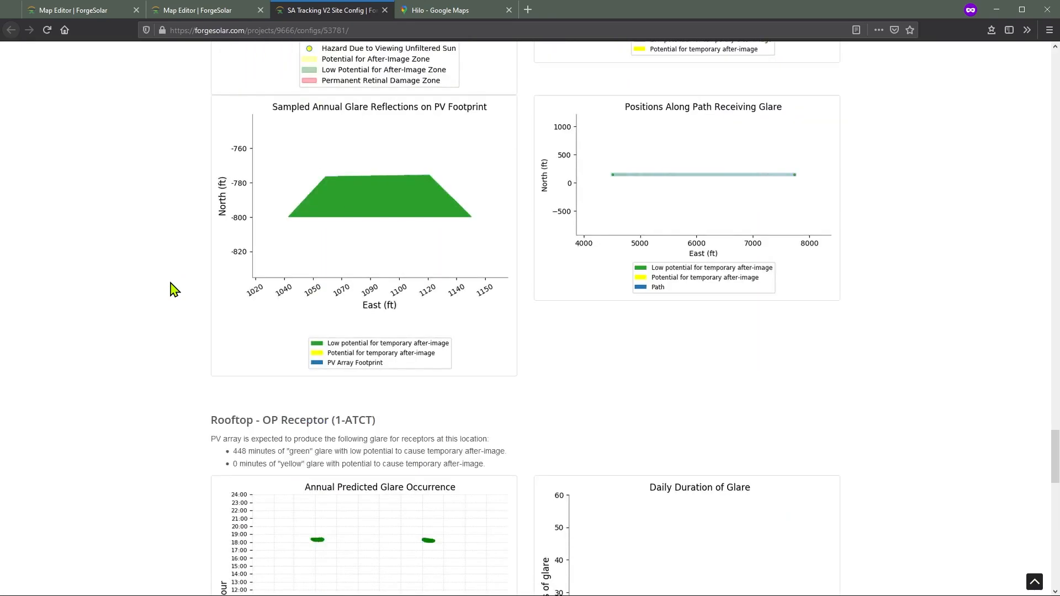
scroll(175, 288, down, 4)
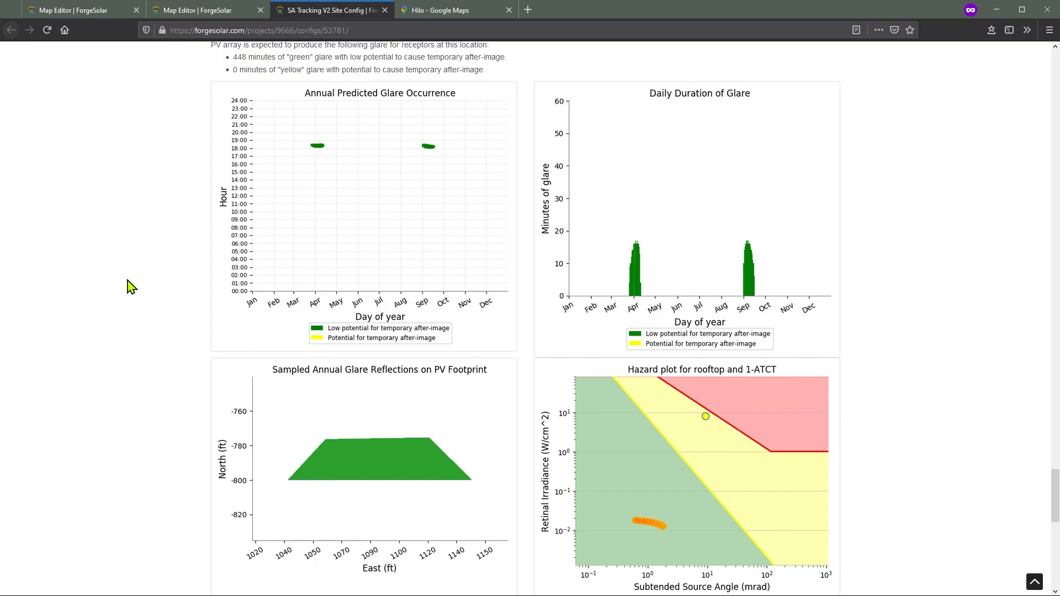
scroll(155, 307, up, 1)
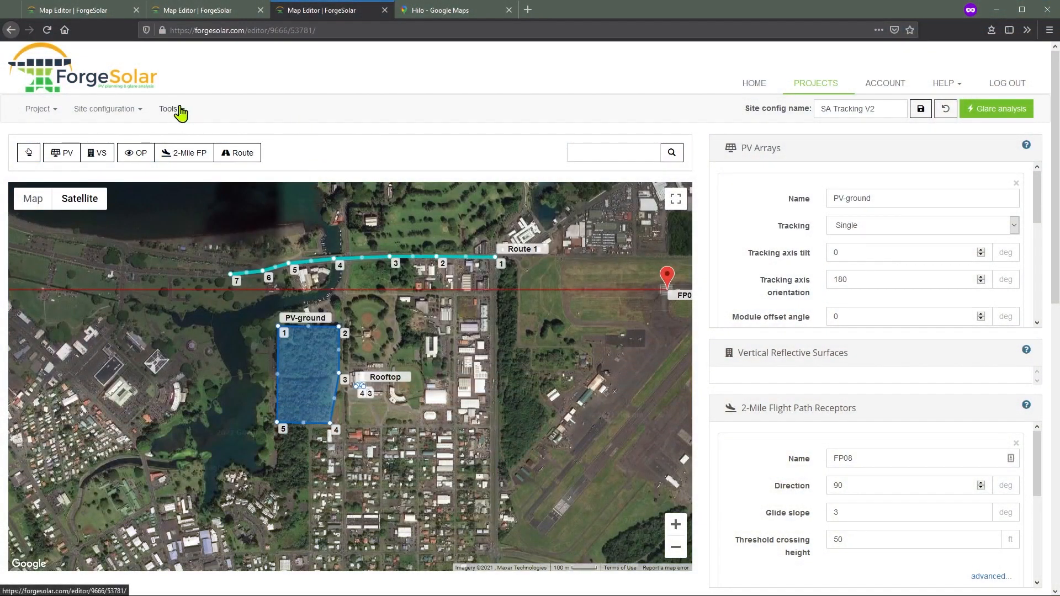
Start a GlaReduce optimization named "Demo optimization 1" with Rooftop as the PV array to optimize.
click(178, 110)
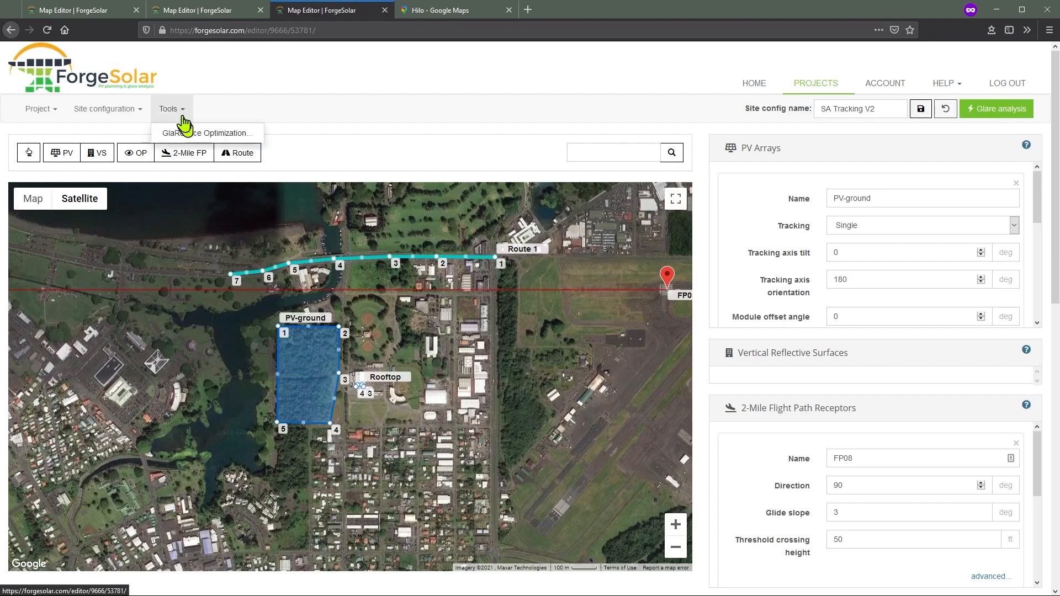
click(188, 136)
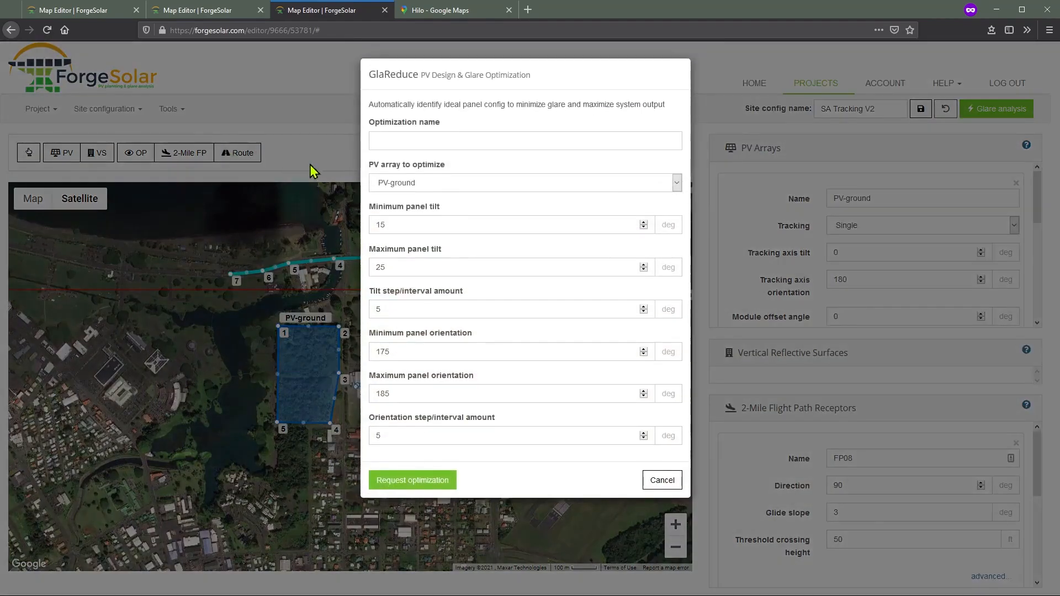
click(485, 138)
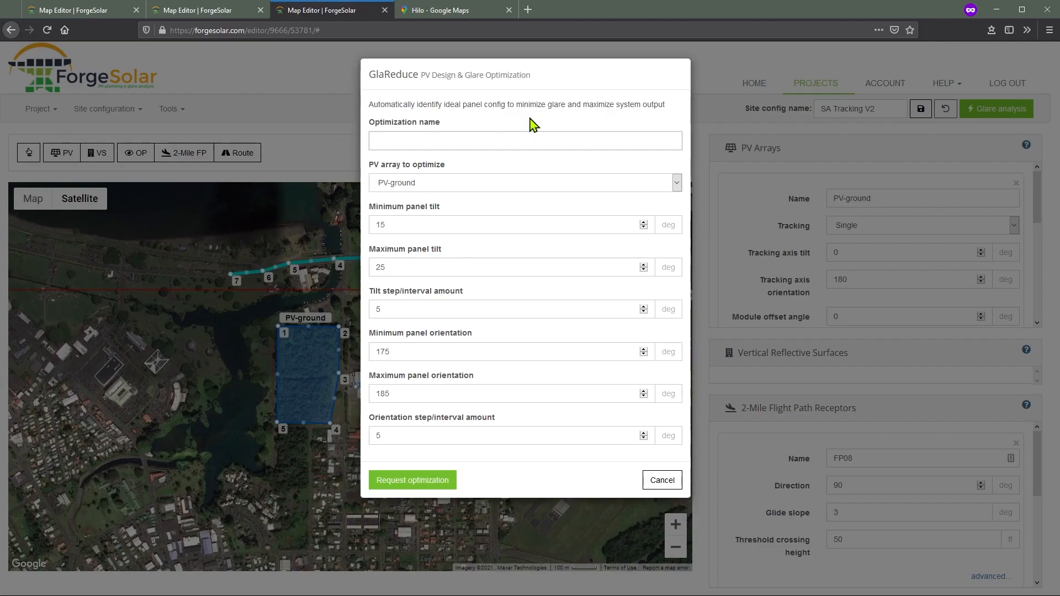
text(Demo optimization 1)
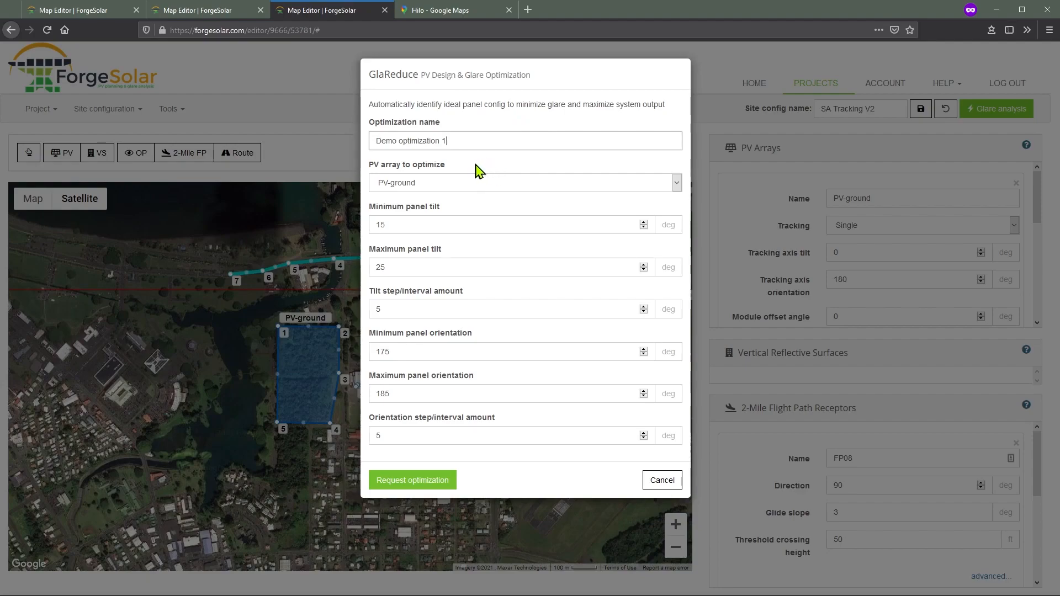
click(464, 187)
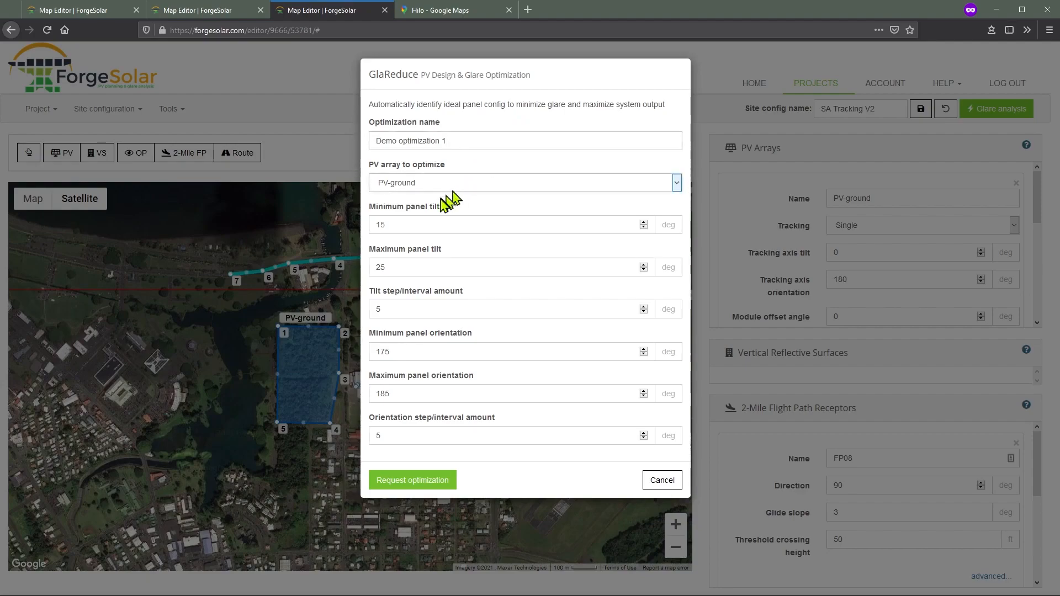
click(434, 211)
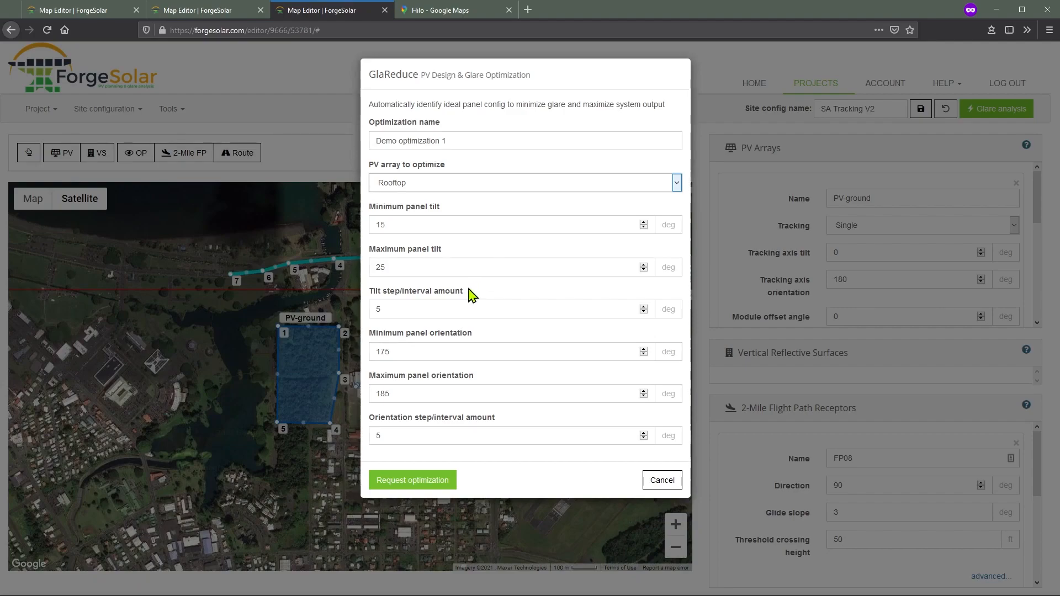
Set the optimization's panel tilt range to 0 to 20 degrees with a tilt step of 4 degrees.
double_click(420, 226)
text(0)
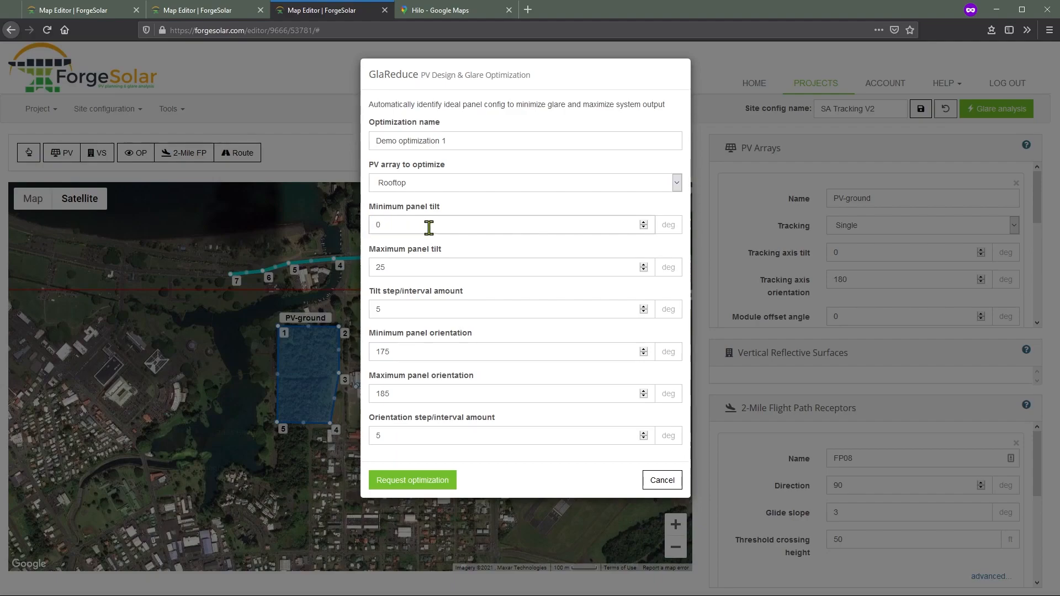
double_click(404, 267)
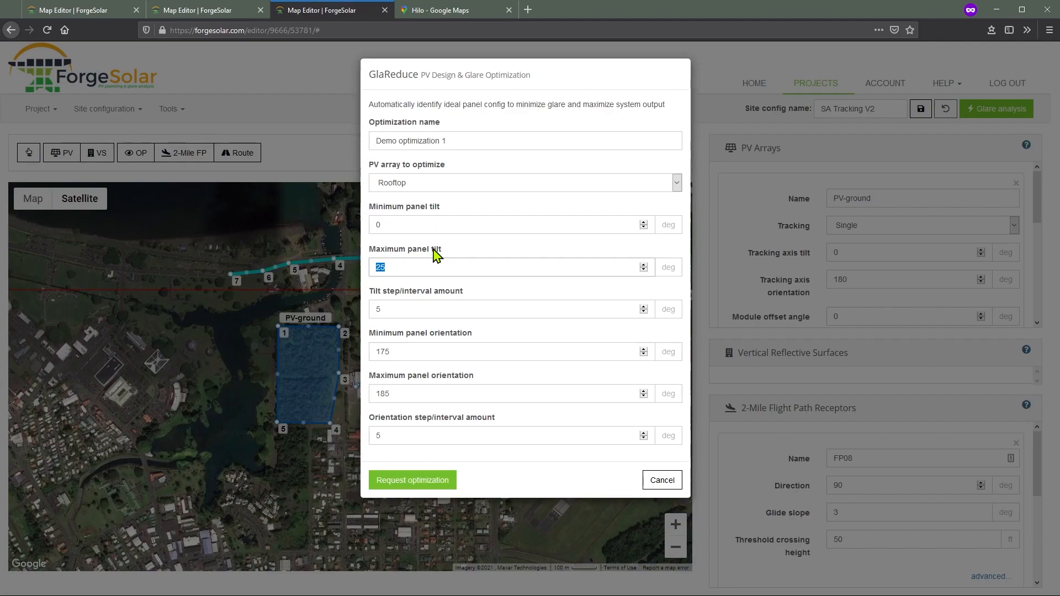
text(20)
click(398, 305)
key(BackSpace)
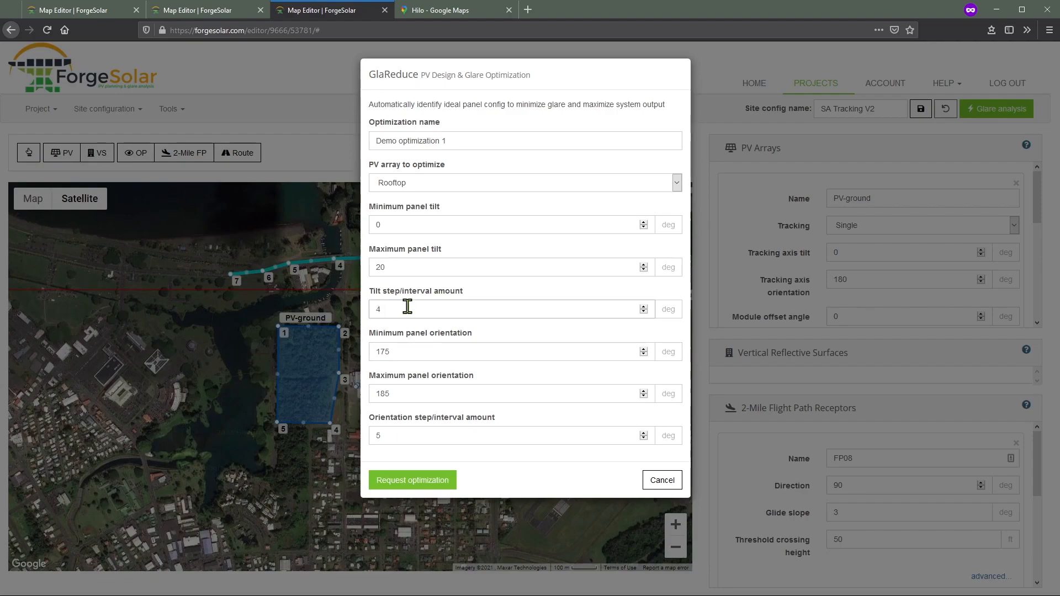
Set the panel orientation range to 90 to 270 degrees with a 10-degree step, and request the optimization.
key(Tab)
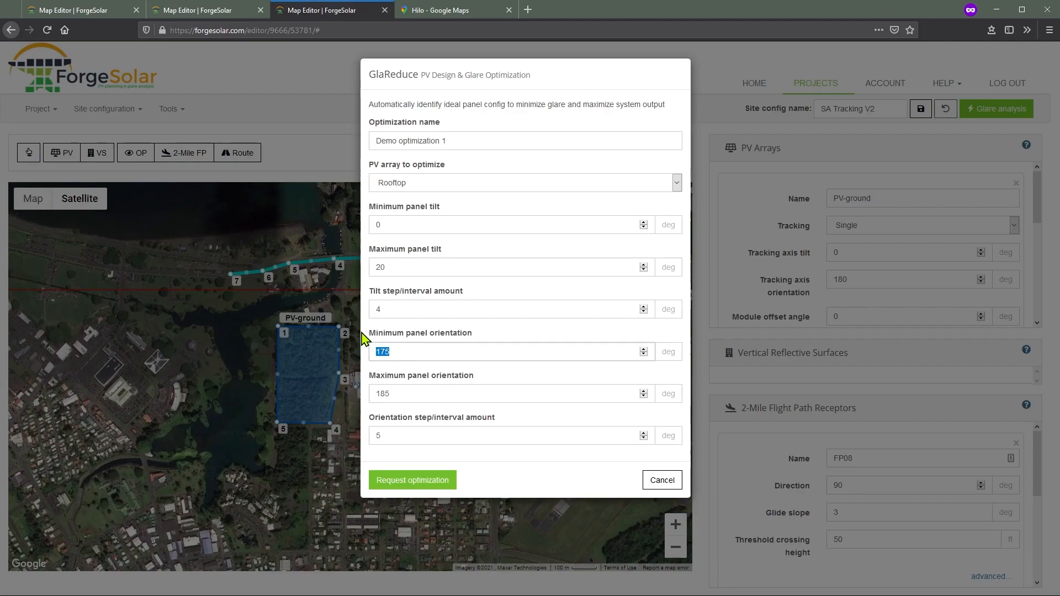
text(90)
key(Tab)
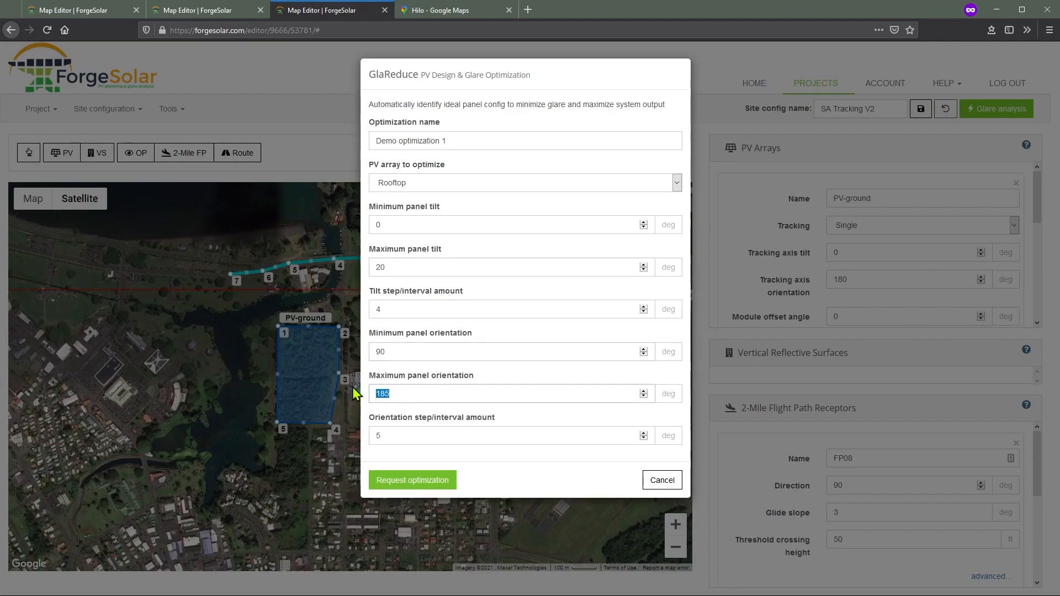
text(270)
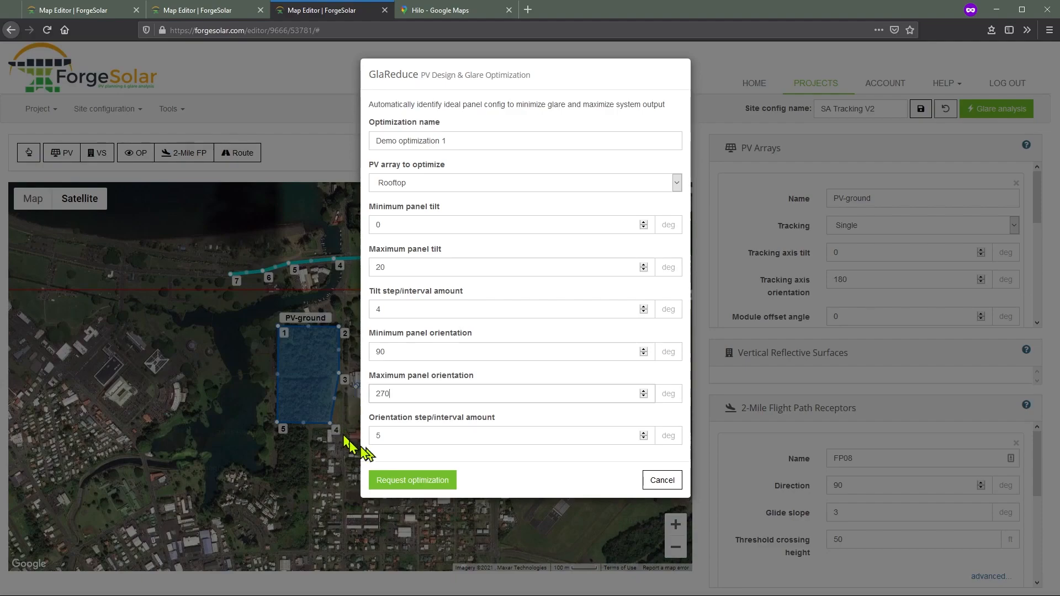
double_click(389, 437)
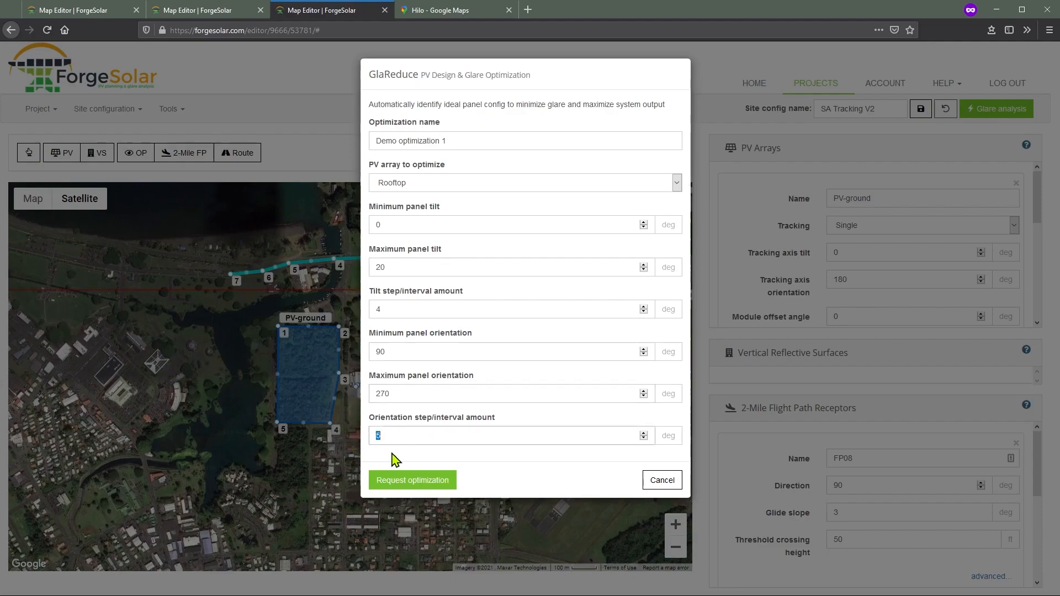
text(10)
click(512, 466)
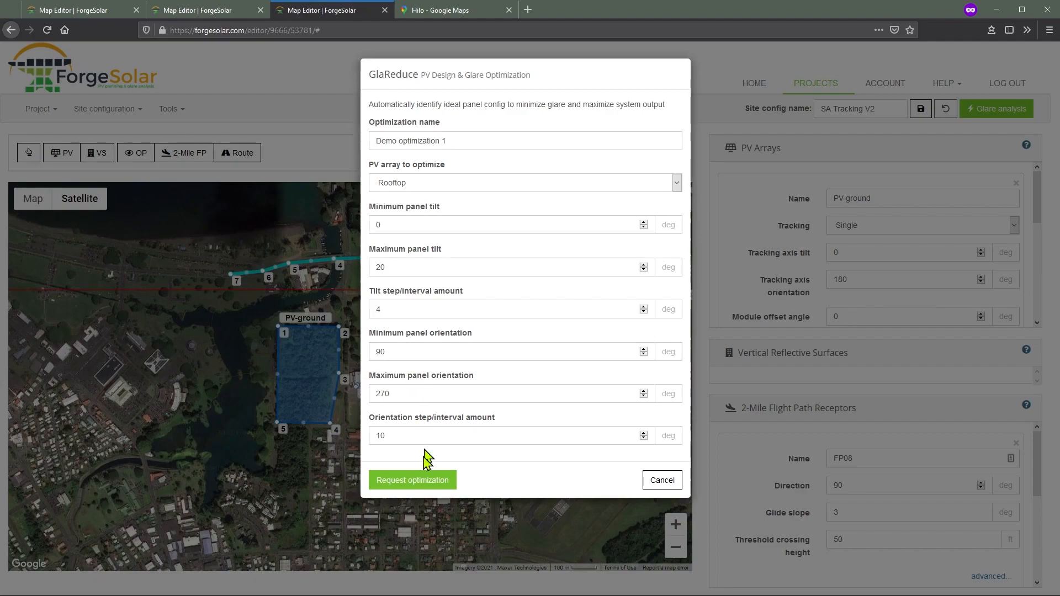
click(414, 481)
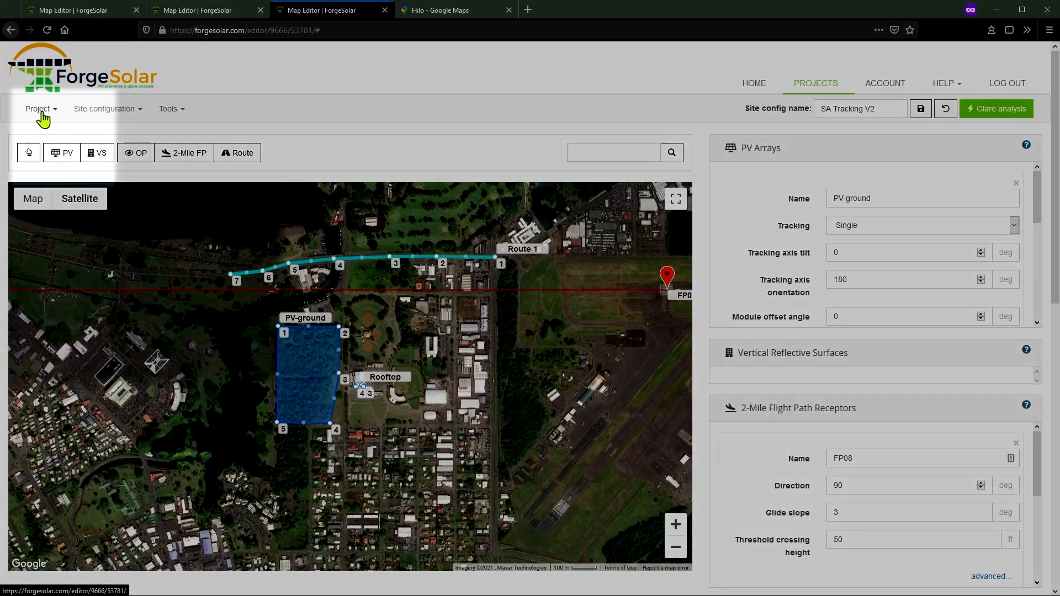
Open the results of Demo optimization 1 from the project's list of PV optimizations.
click(42, 113)
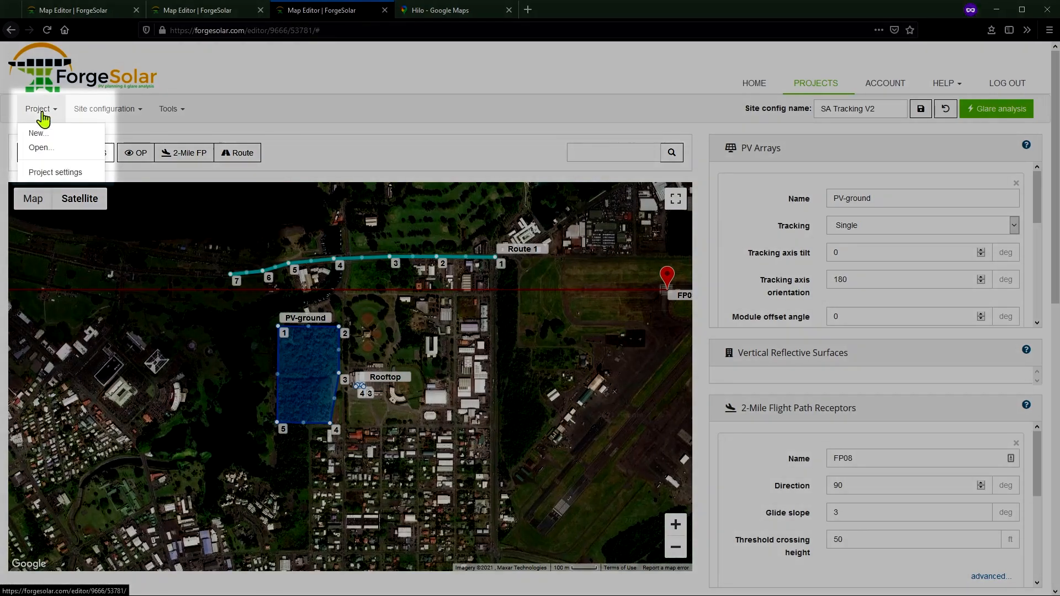
click(43, 174)
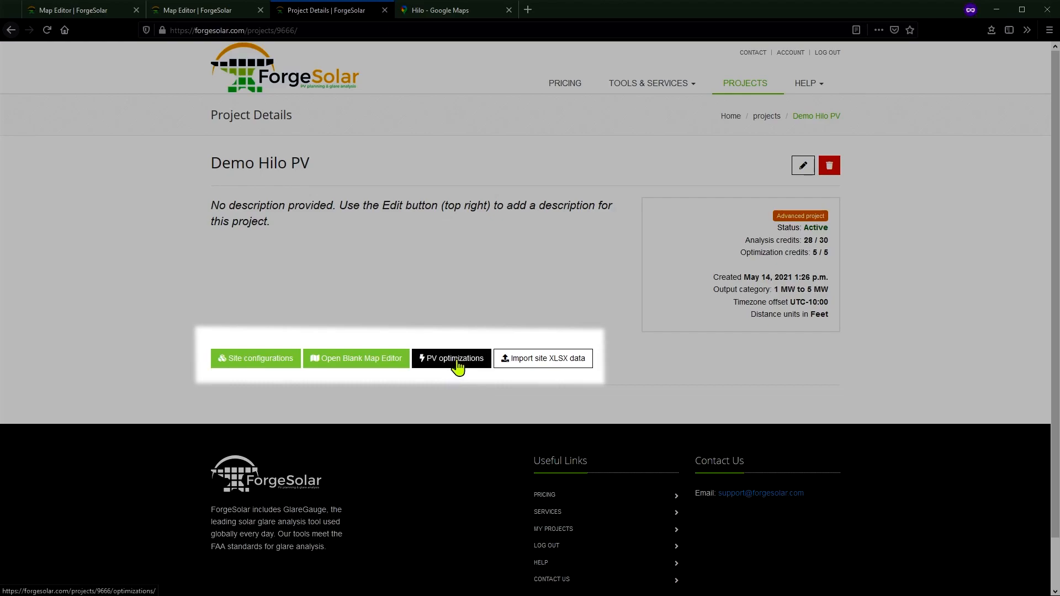
click(458, 362)
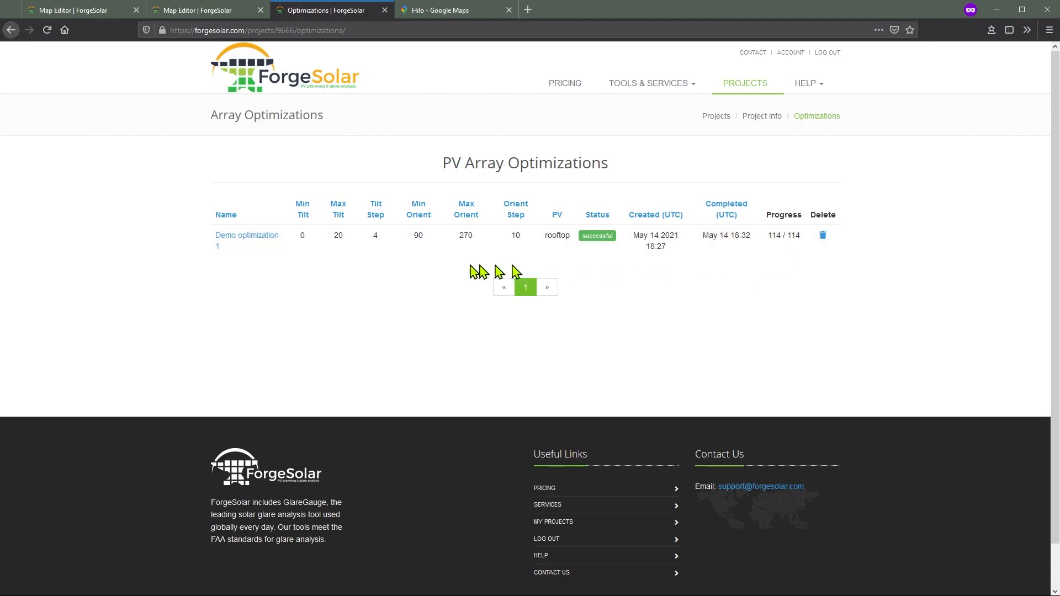
click(244, 239)
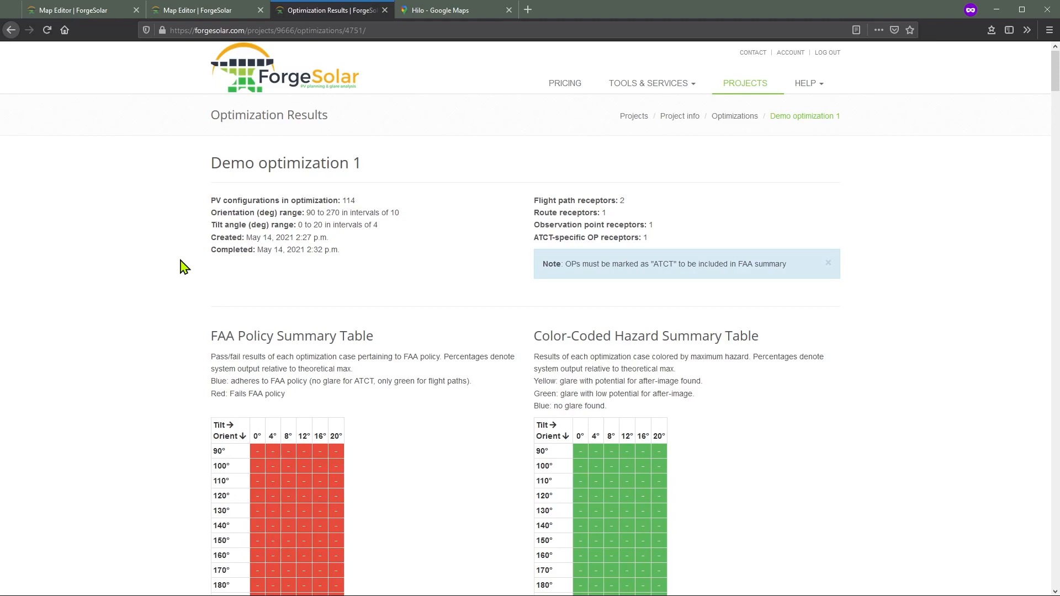
Examine the optimization's FAA policy and color-coded hazard summaries and the flight path, observation point, ATCT and route glare tables.
scroll(184, 267, down, 3)
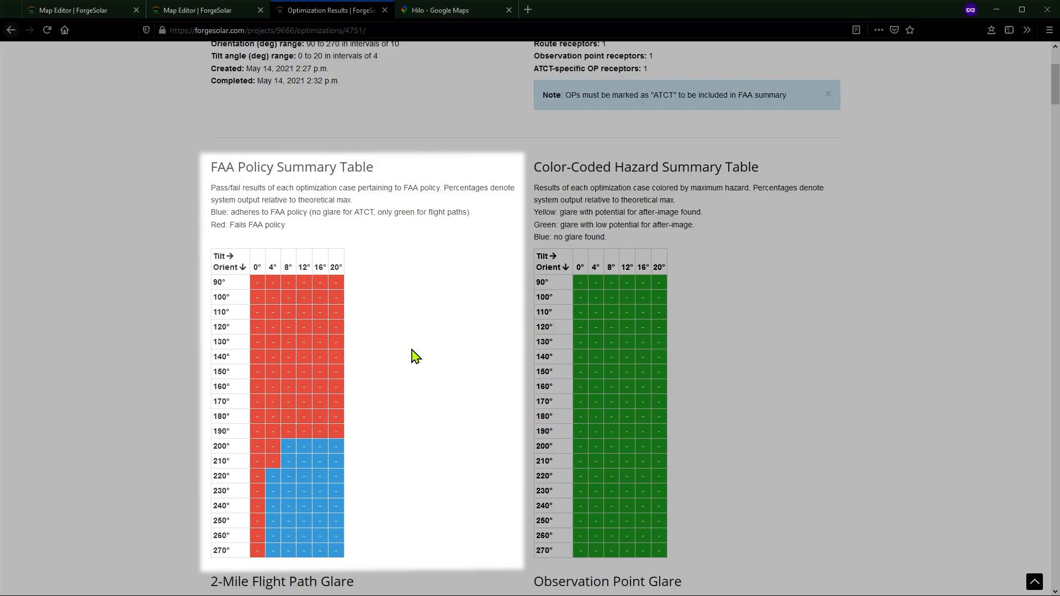
scroll(476, 388, down, 2)
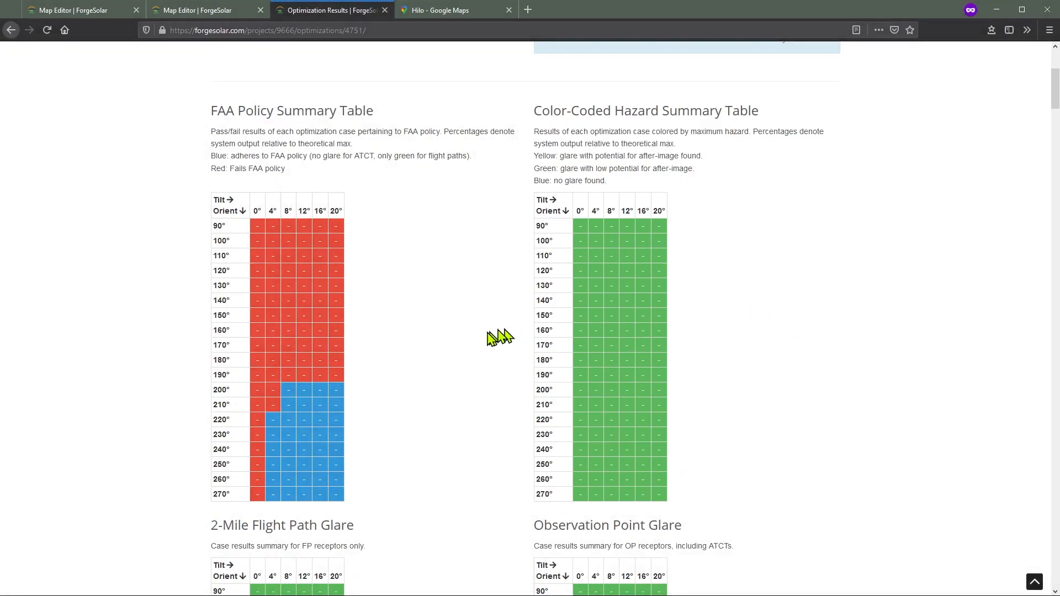
scroll(450, 339, down, 5)
scroll(461, 337, down, 1)
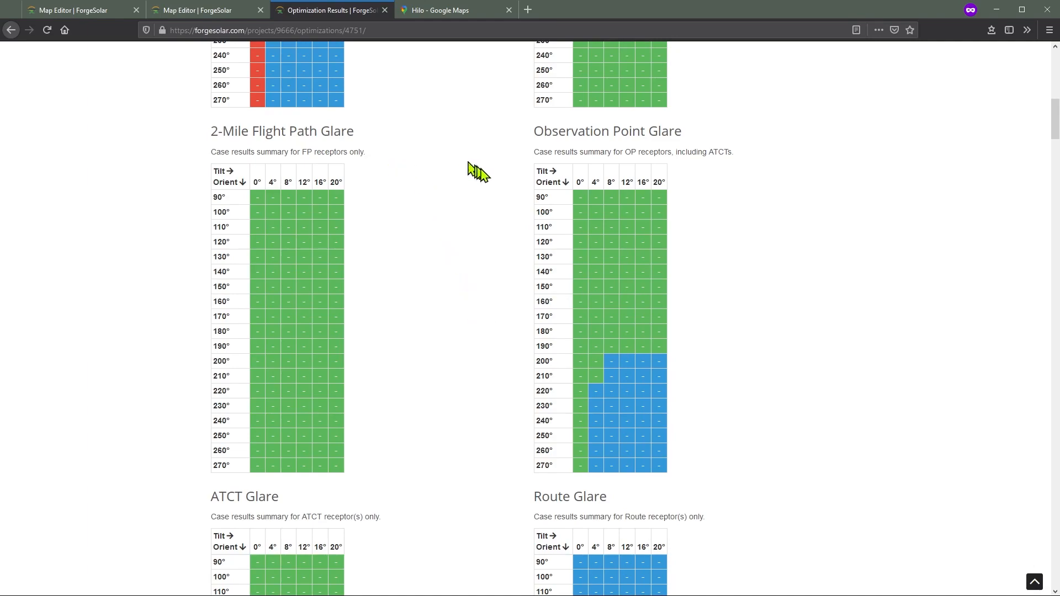
scroll(484, 234, down, 2)
scroll(484, 234, down, 4)
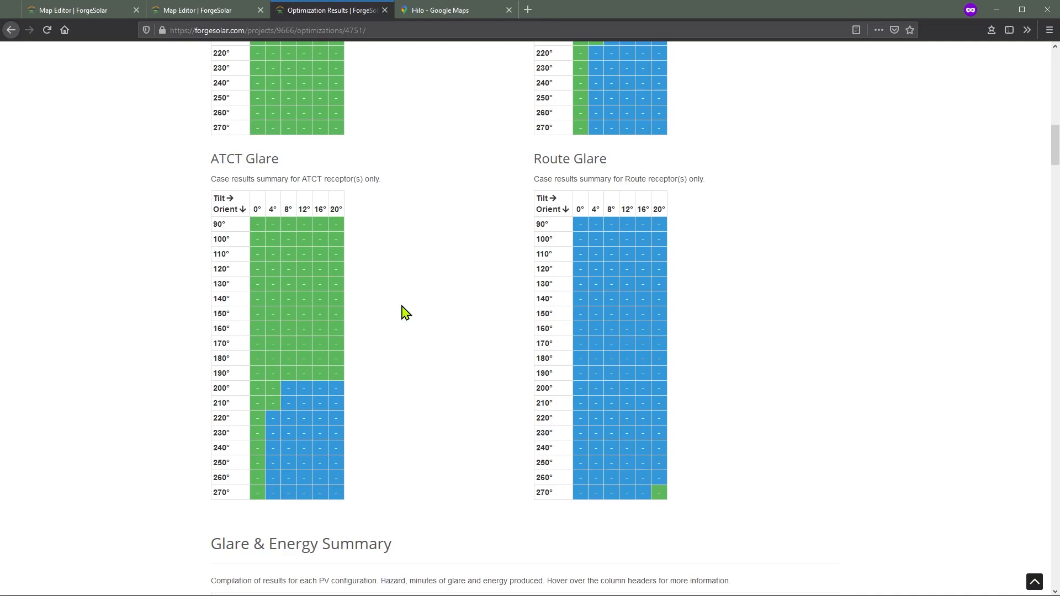
Examine the optimization's FAA policy table, the Glare & Energy Summary and the Results Per Component table across tilts and orientations.
scroll(473, 355, up, 11)
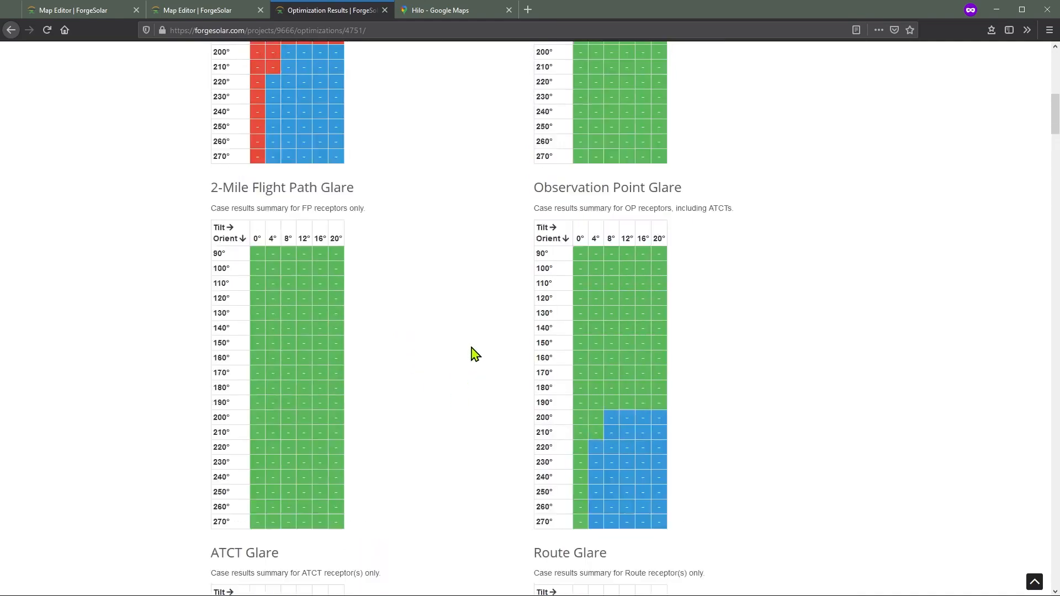
scroll(473, 355, up, 2)
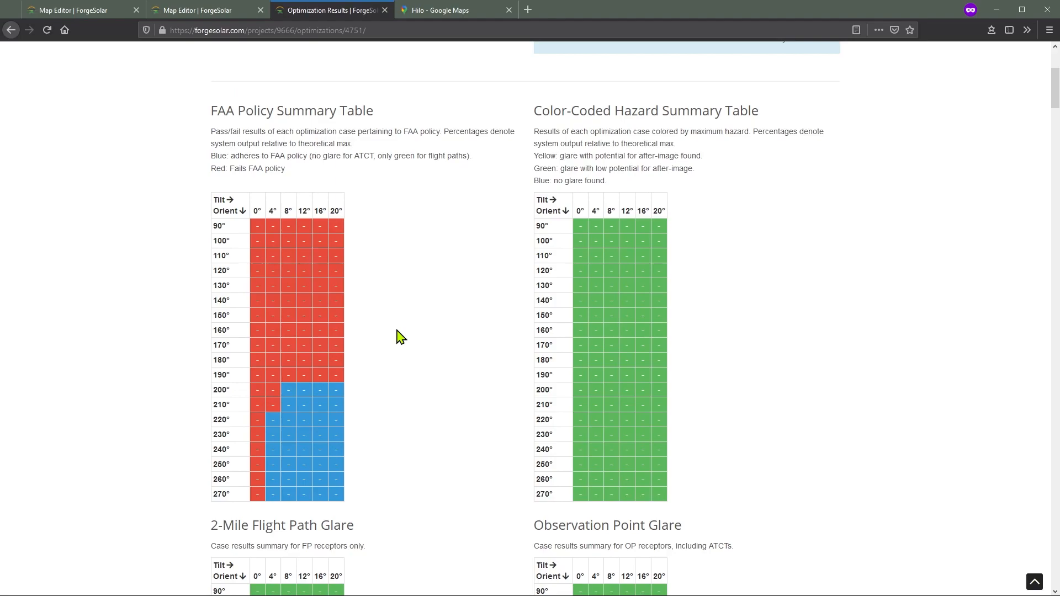
scroll(409, 345, down, 17)
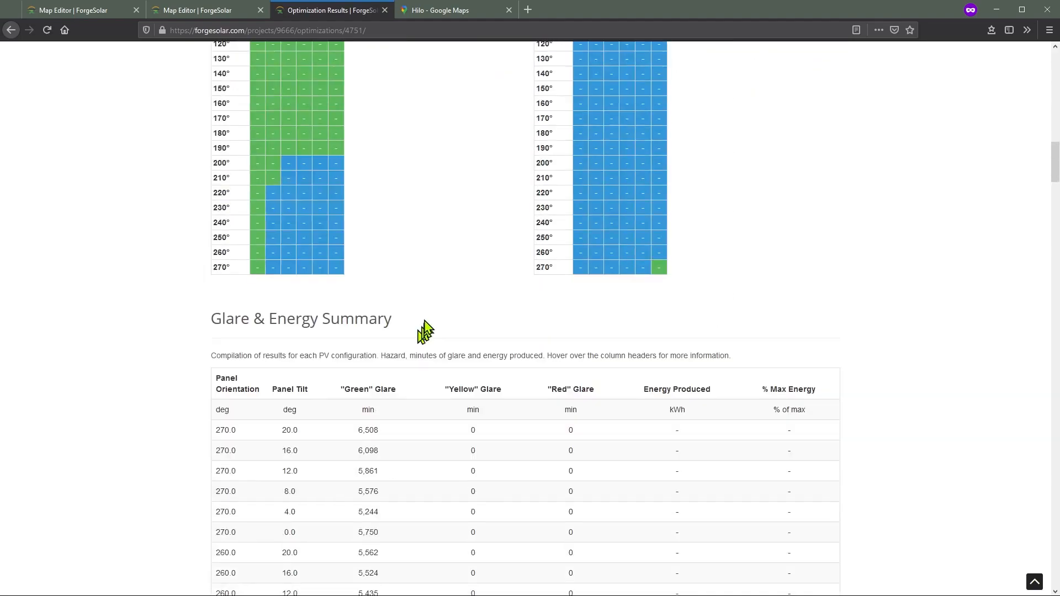
scroll(426, 332, down, 4)
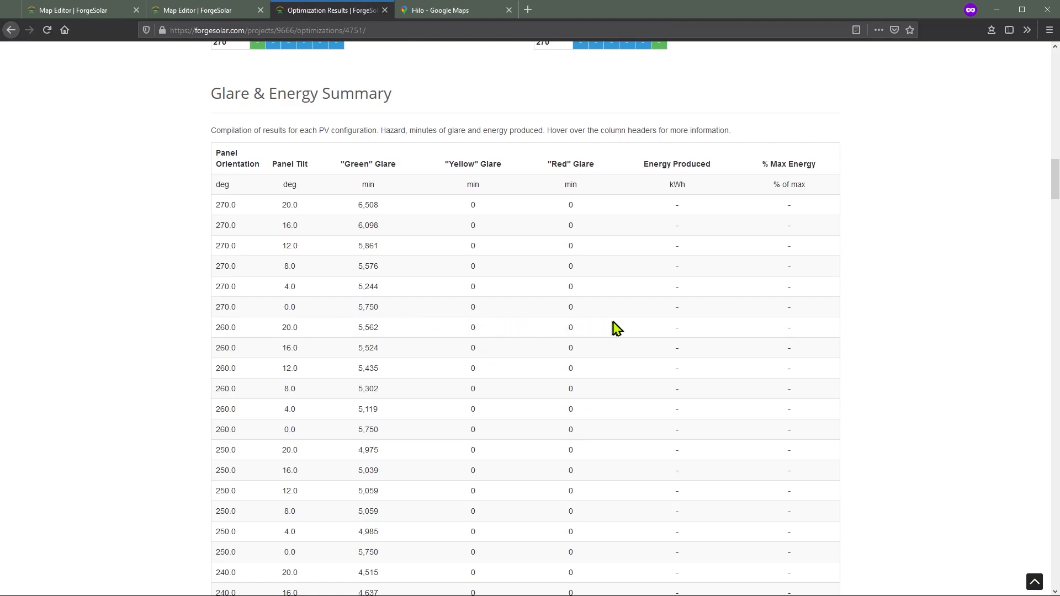
scroll(474, 334, down, 5)
drag(1055, 203, 1055, 369)
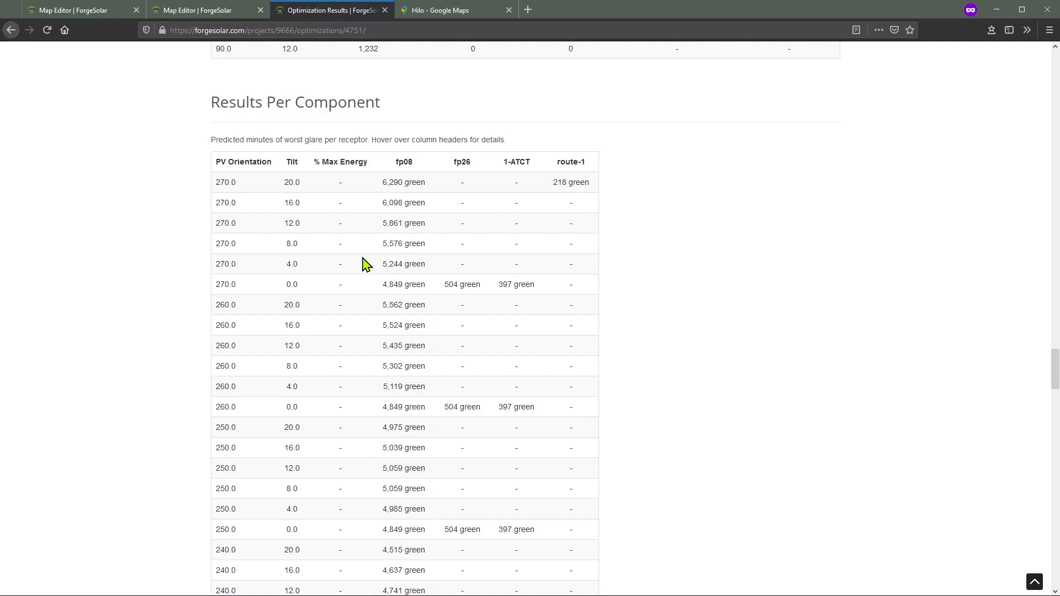
scroll(364, 264, down, 3)
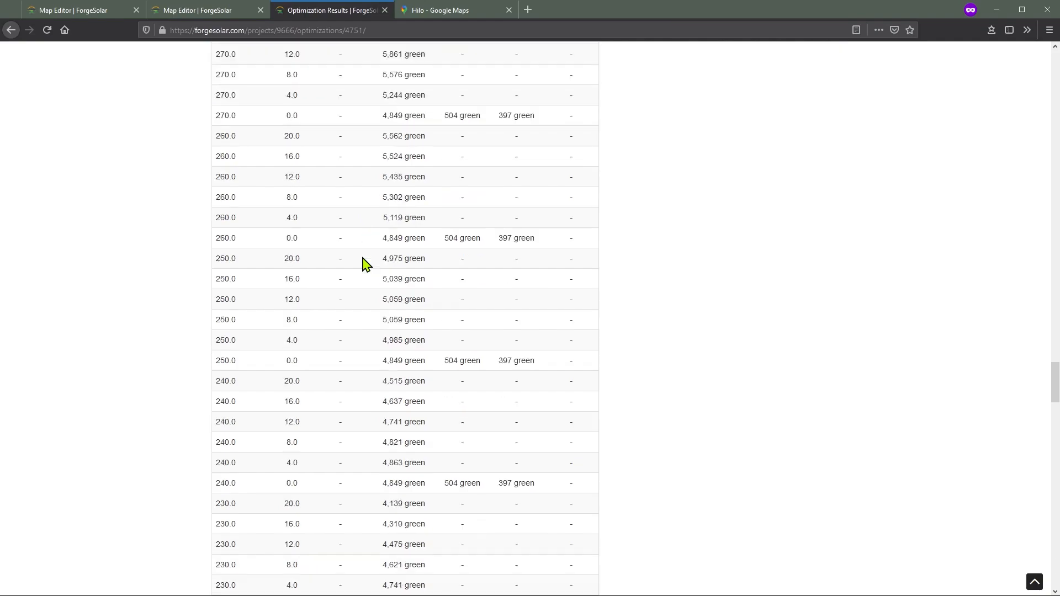
scroll(364, 264, up, 2)
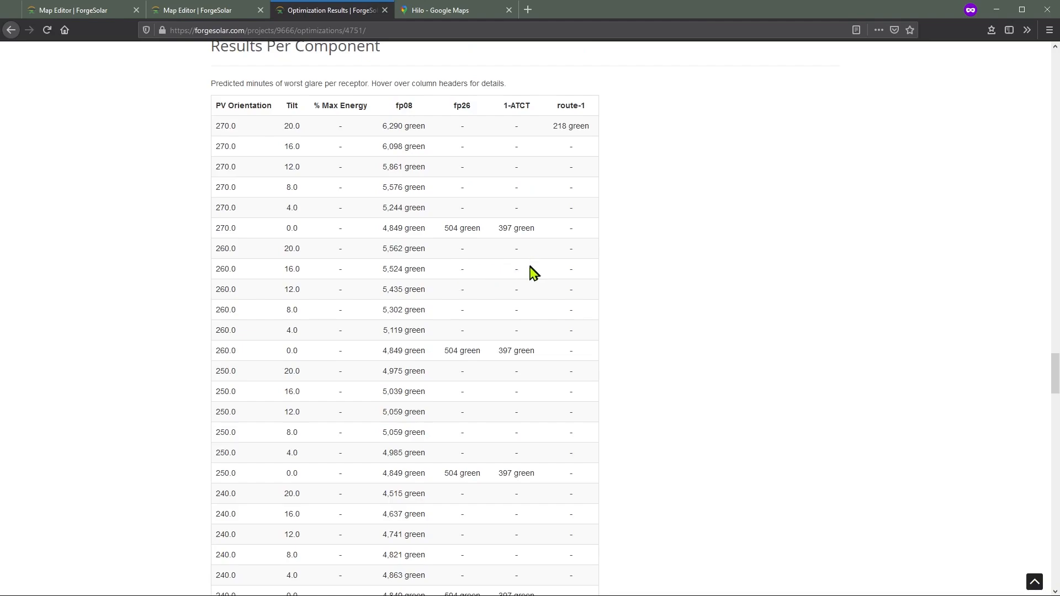
scroll(535, 271, down, 7)
scroll(533, 222, down, 7)
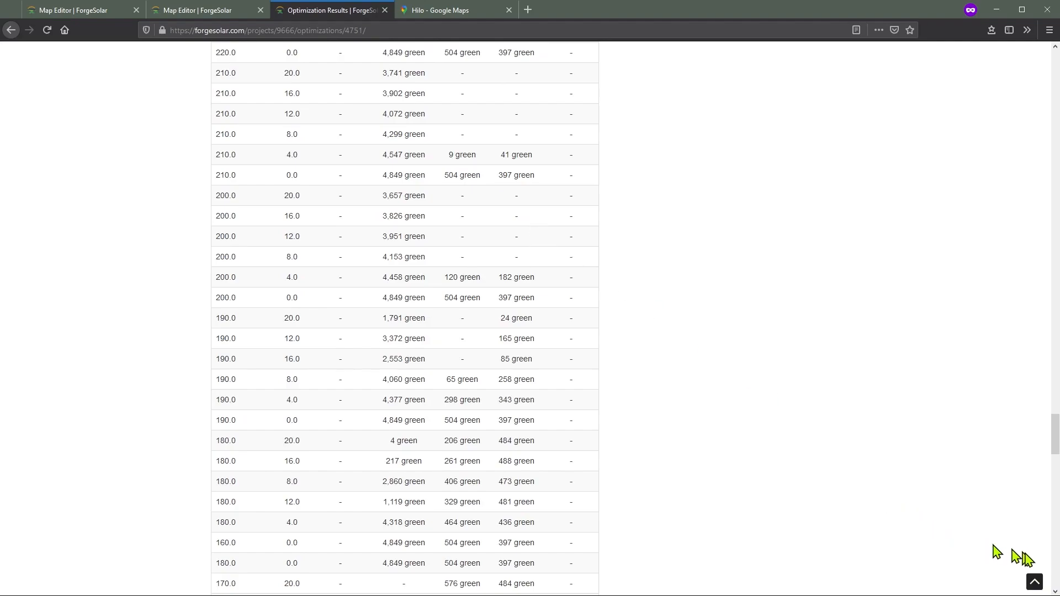
click(1034, 581)
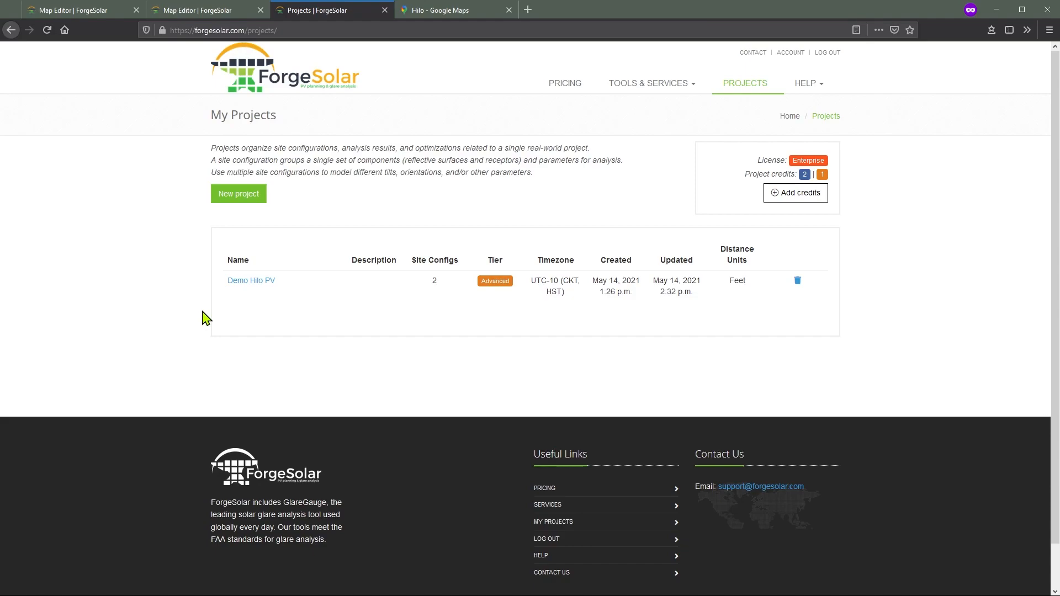
Open the ForgeSolar Help guide and read its introduction, glint and glare, reflectivity, module reflectance and workflow sections.
mouse_move(827, 89)
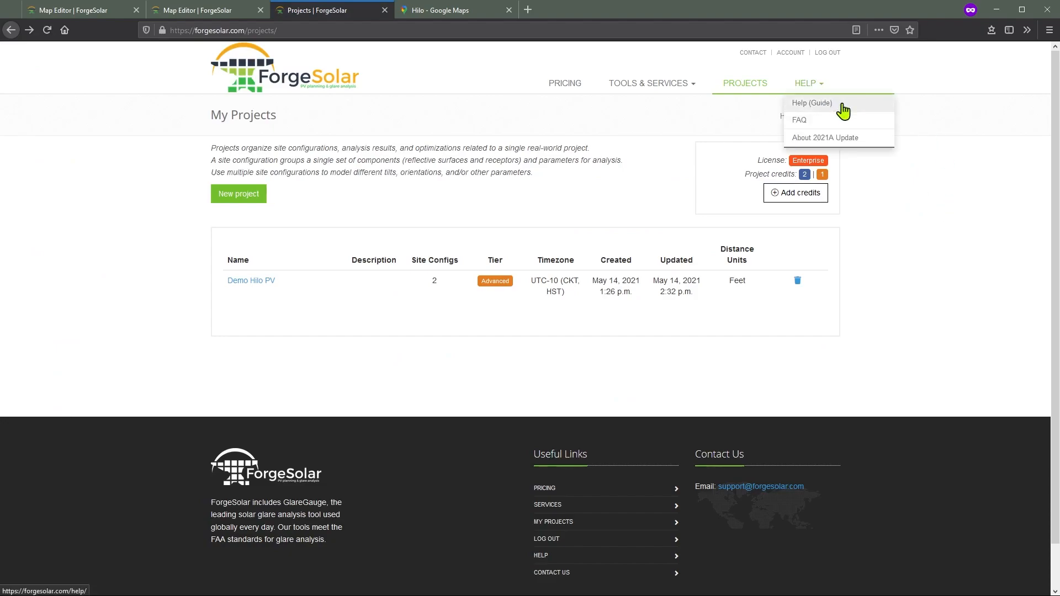
click(843, 110)
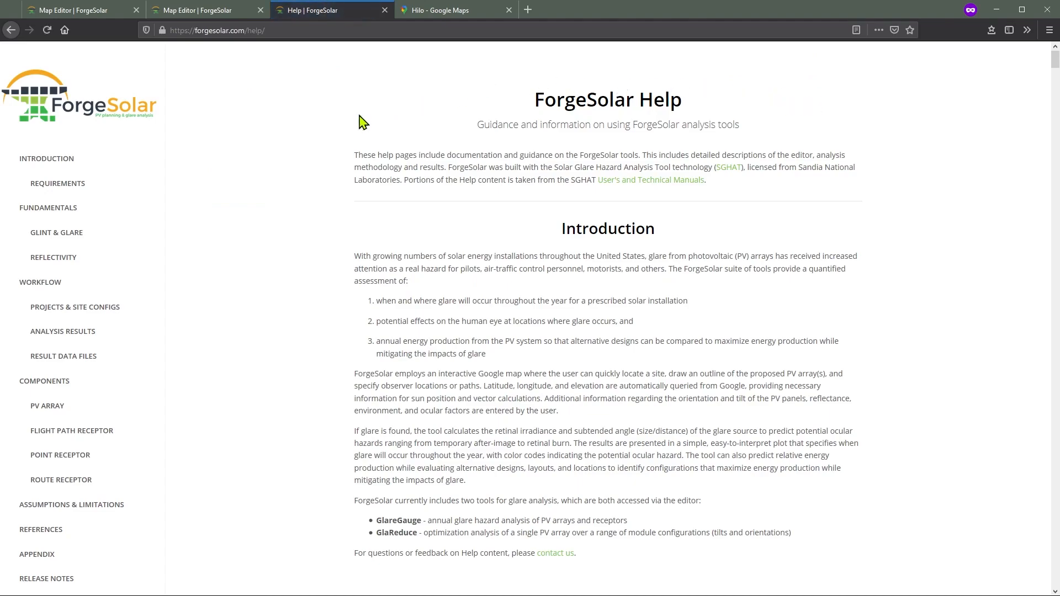
scroll(341, 196, down, 6)
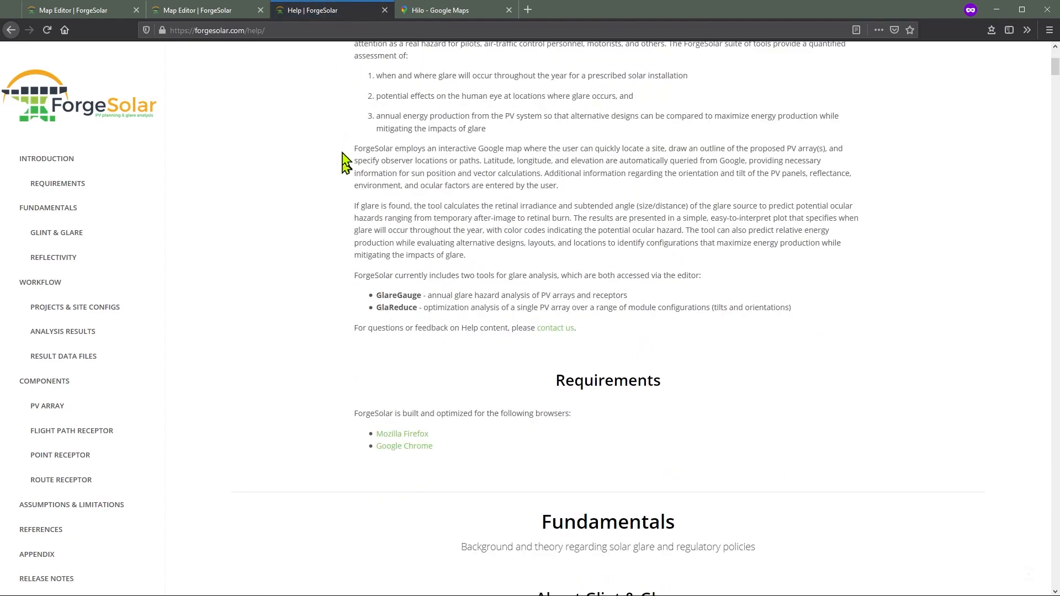
scroll(341, 196, down, 6)
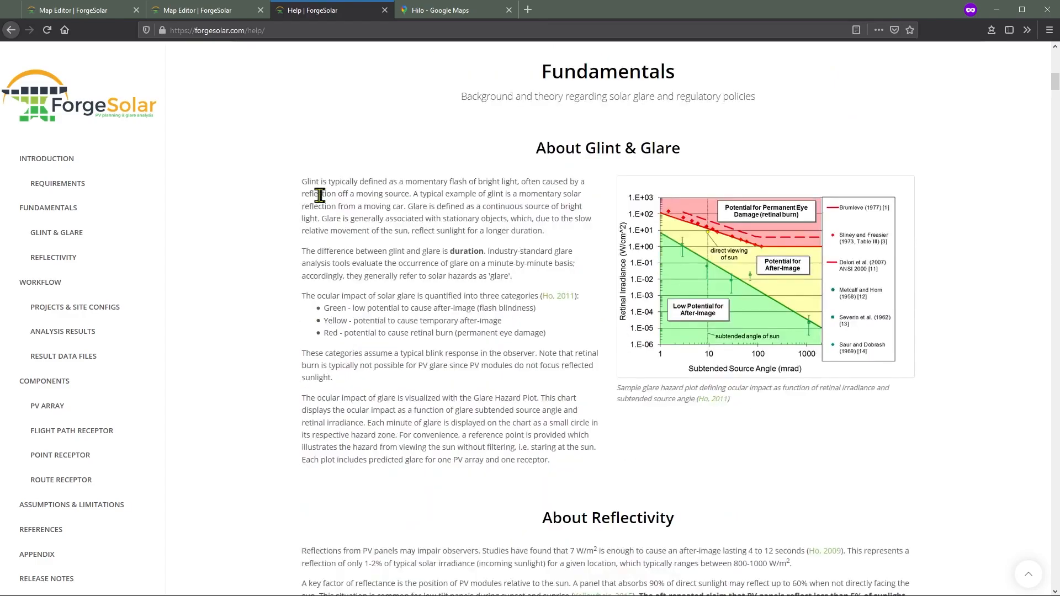
scroll(327, 207, down, 5)
scroll(293, 268, down, 1)
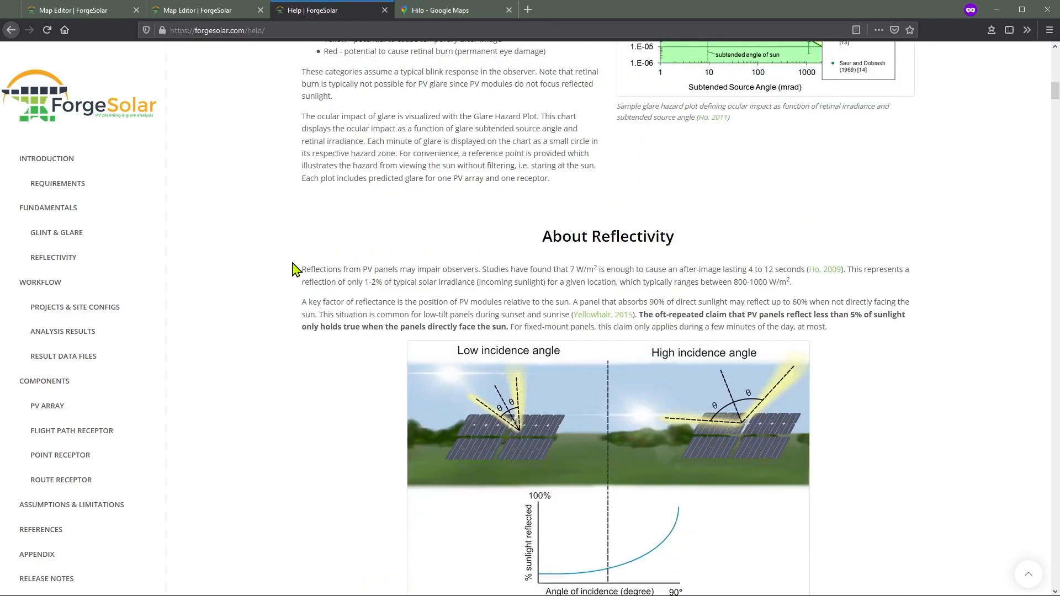
scroll(294, 269, down, 11)
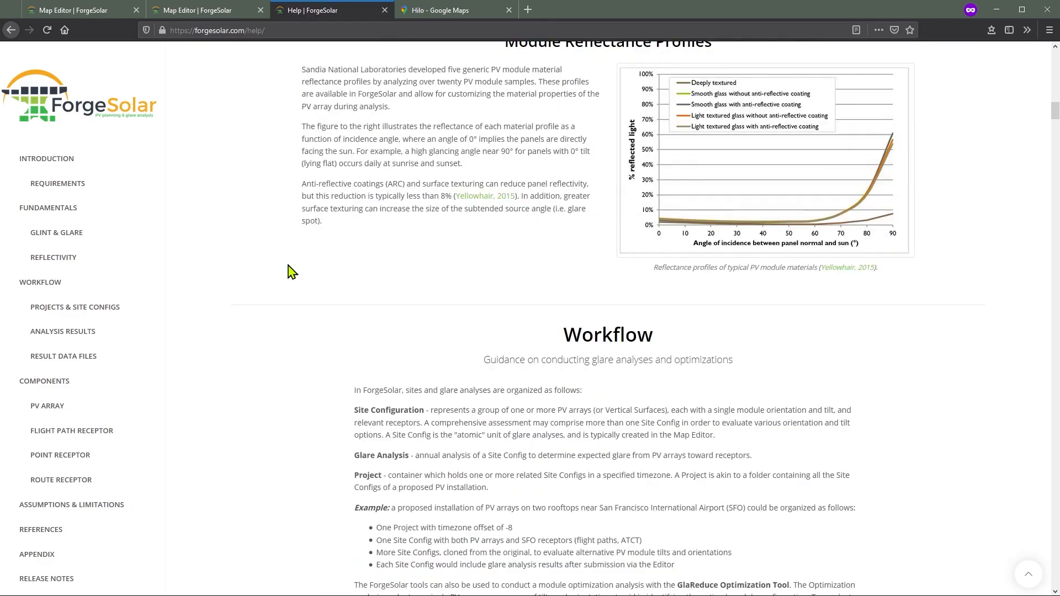
scroll(291, 274, down, 2)
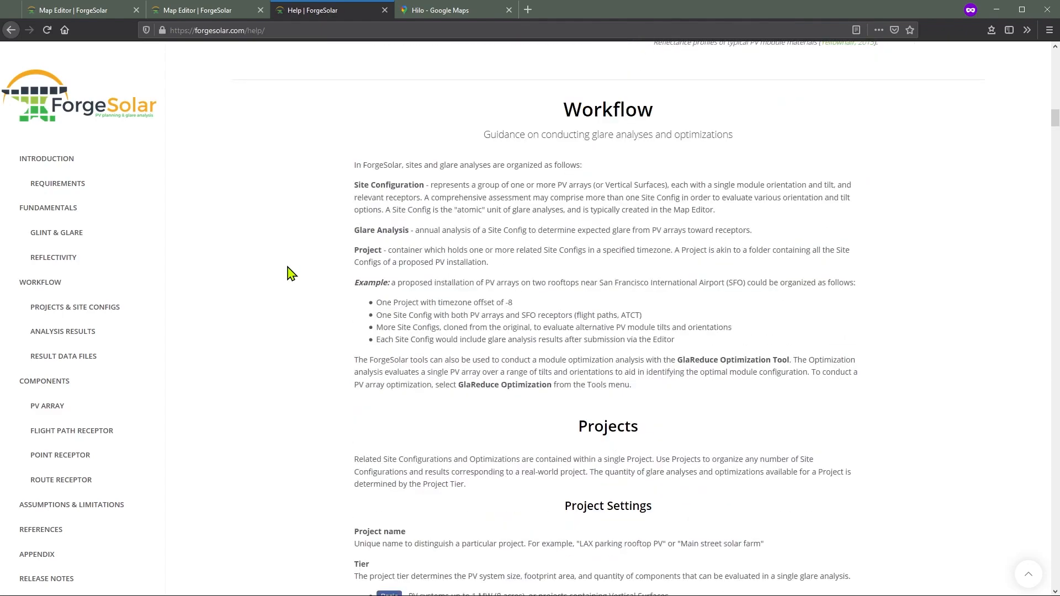
scroll(292, 277, down, 2)
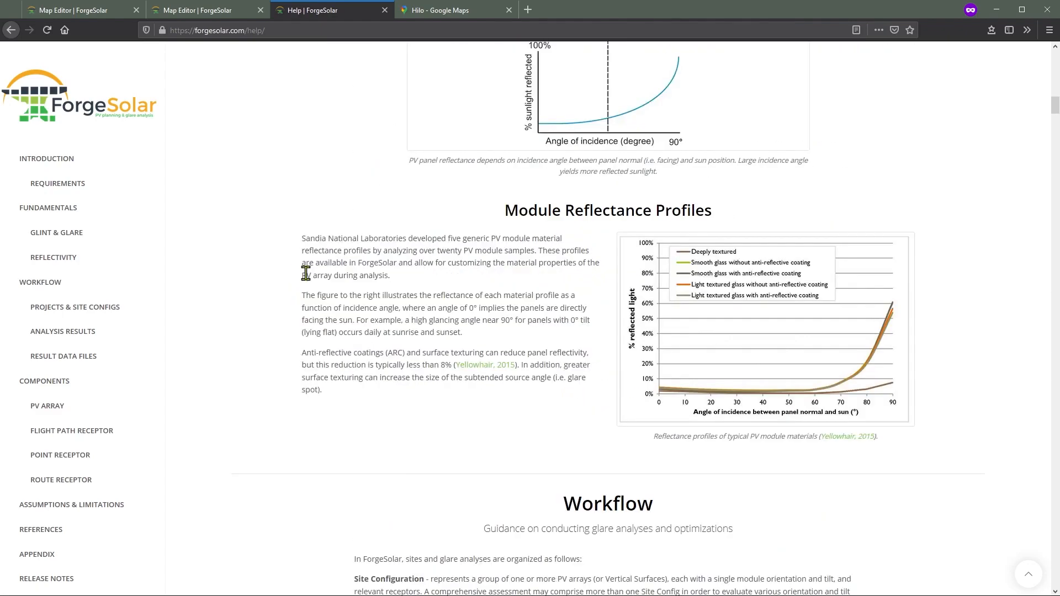
scroll(305, 273, down, 1)
scroll(305, 273, down, 4)
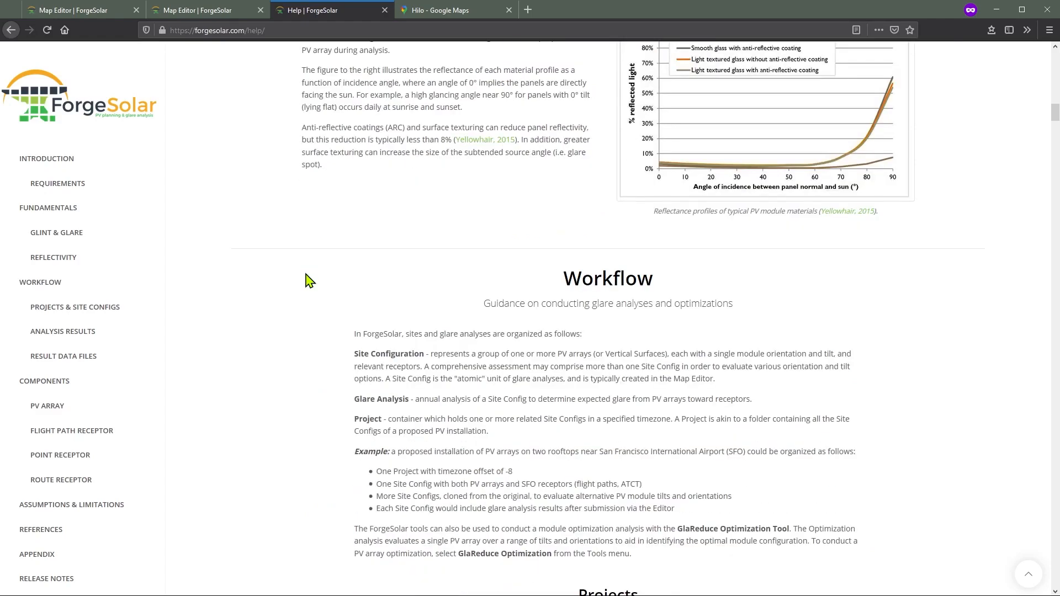